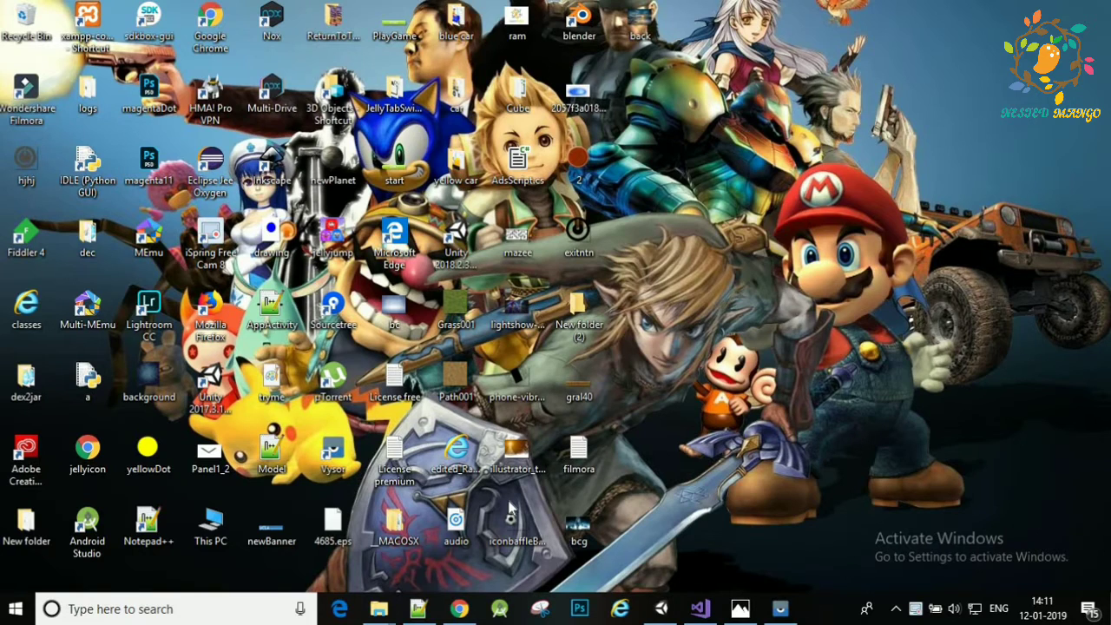
Restore the Unity editor window from the taskbar
{"action": "left_click", "coordinate": [664, 610]}
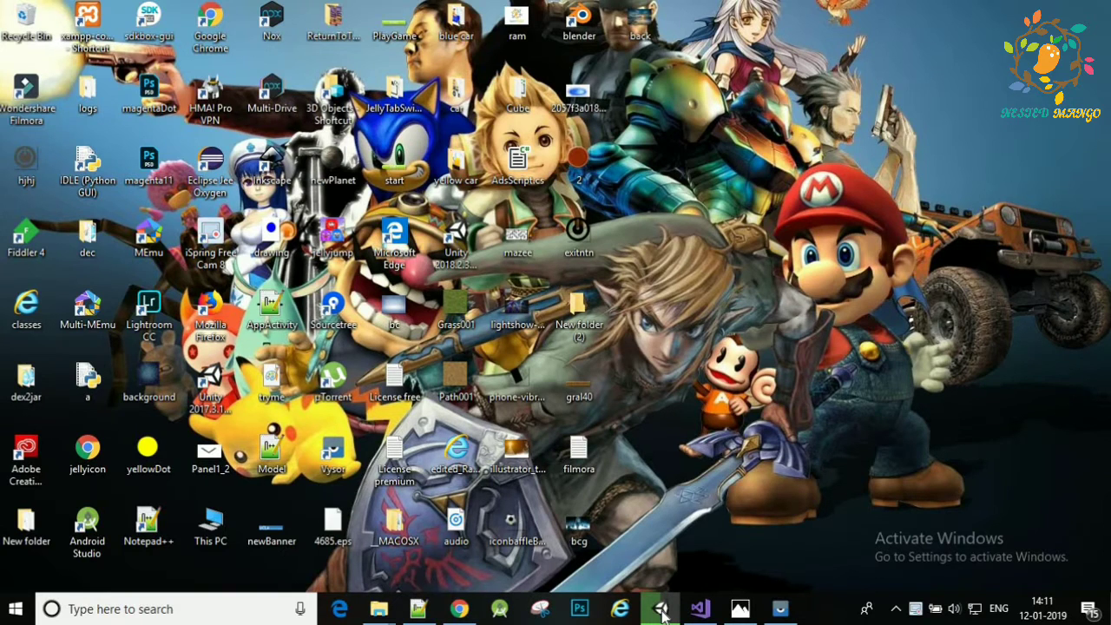
{"action": "left_click", "coordinate": [662, 610]}
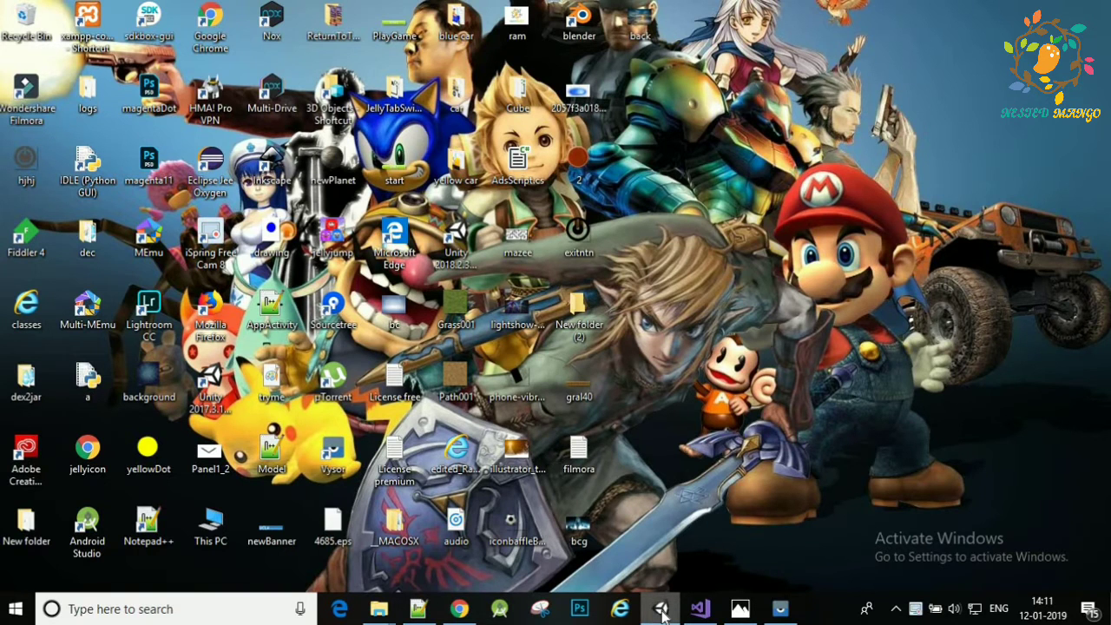
Bring Unity forward, enlarge the Game view, and inspect the Daimand pickup along the path
{"action": "left_click", "coordinate": [662, 610]}
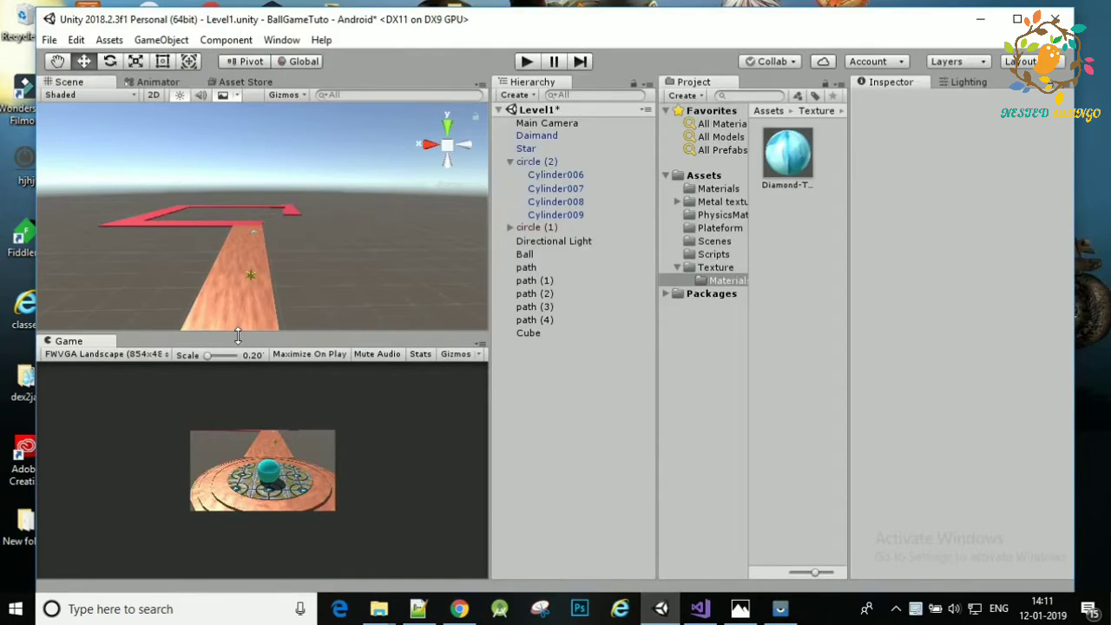
{"action": "left_click_drag", "start_coordinate": [248, 310], "coordinate": [251, 331]}
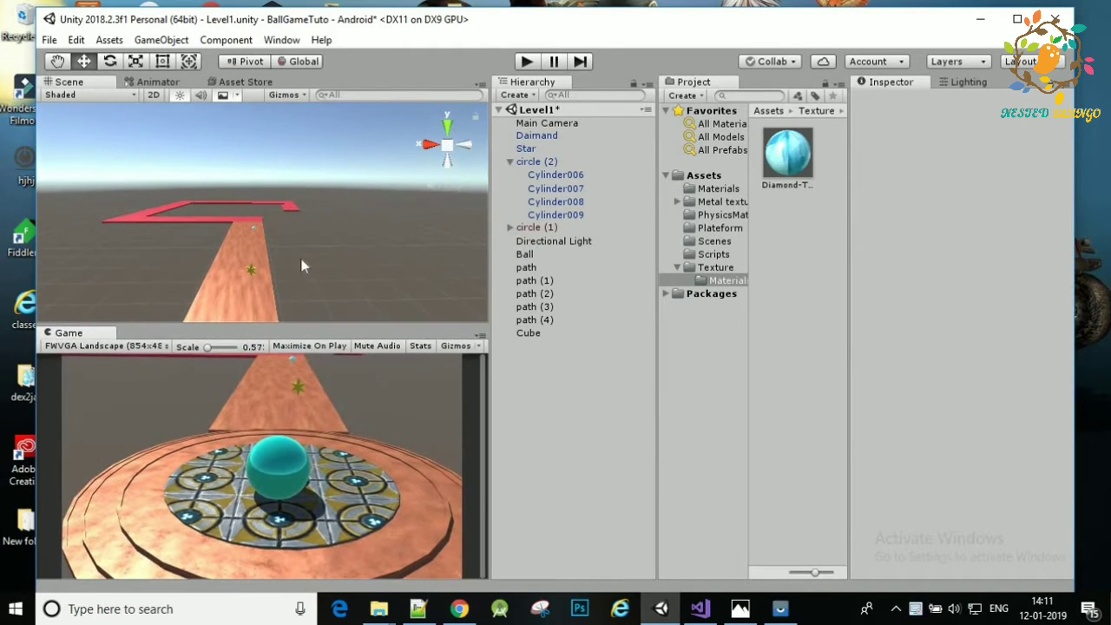
{"action": "mouse_move", "coordinate": [263, 241]}
{"action": "right_mouse_down"}
{"action": "mouse_move", "coordinate": [241, 199]}
{"action": "mouse_move", "coordinate": [263, 237]}
{"action": "right_mouse_up"}
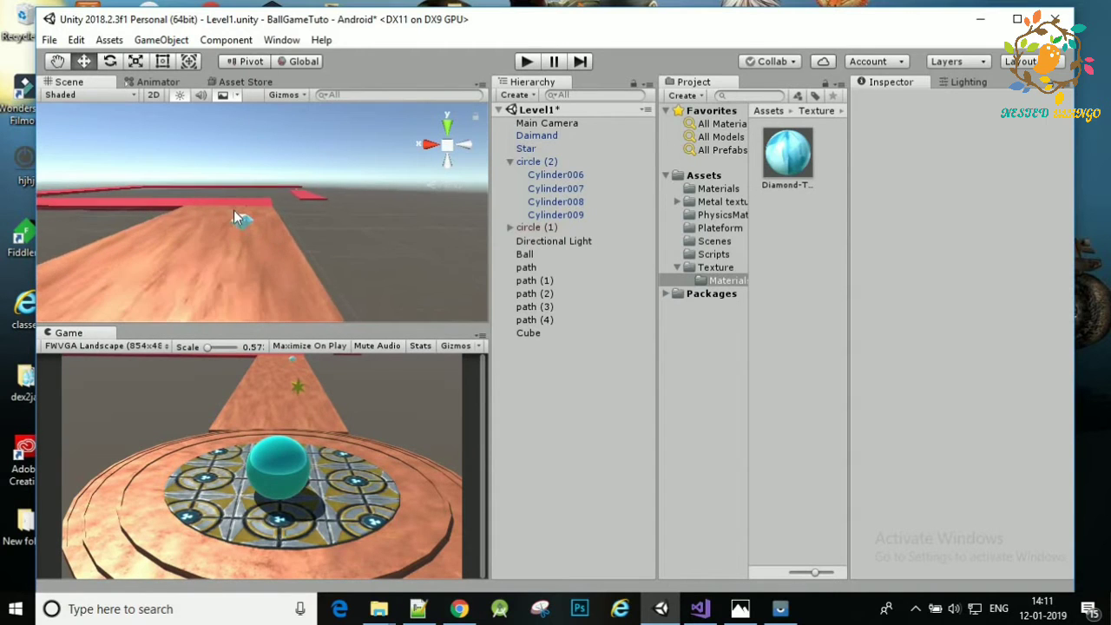
{"action": "right_click_drag", "start_coordinate": [263, 237], "coordinate": [234, 213]}
{"action": "left_click", "coordinate": [240, 224]}
{"action": "left_click", "coordinate": [240, 224]}
{"action": "mouse_move", "coordinate": [293, 233]}
{"action": "right_mouse_down"}
{"action": "mouse_move", "coordinate": [259, 224]}
{"action": "mouse_move", "coordinate": [368, 240]}
{"action": "mouse_move", "coordinate": [151, 181]}
{"action": "mouse_move", "coordinate": [296, 230]}
{"action": "mouse_move", "coordinate": [163, 259]}
{"action": "mouse_move", "coordinate": [361, 185]}
{"action": "mouse_move", "coordinate": [278, 286]}
{"action": "mouse_move", "coordinate": [288, 286]}
{"action": "right_mouse_up"}
Frame the Star pickup in the Scene view, then bring up Vysor
{"action": "left_click", "coordinate": [368, 244]}
{"action": "left_click", "coordinate": [289, 287]}
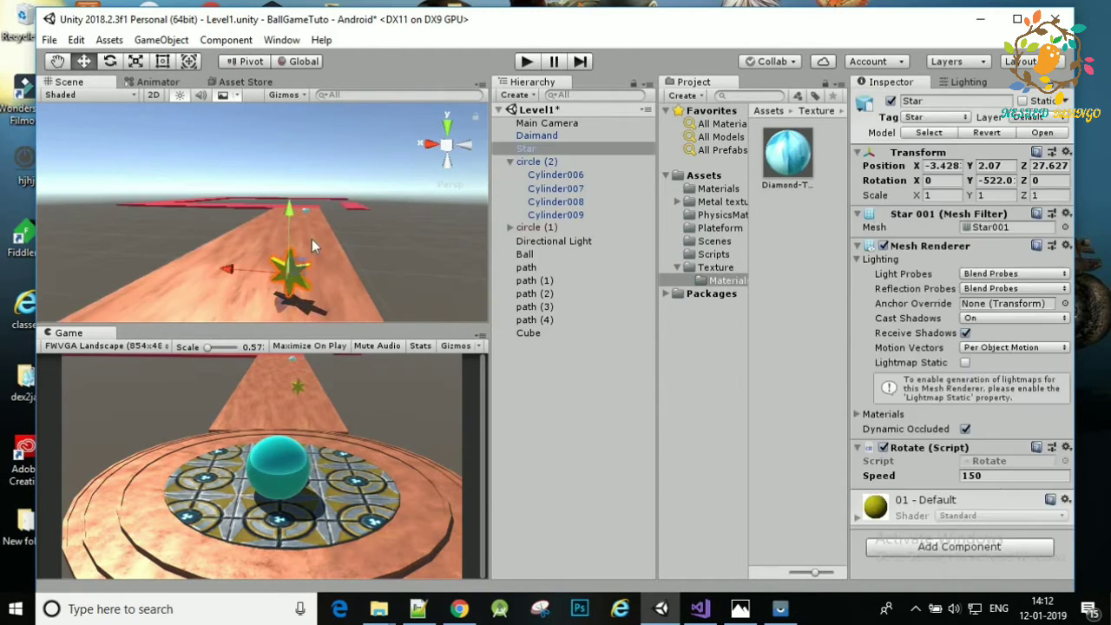
{"action": "key", "text": "f"}
{"action": "scroll", "coordinate": [312, 238], "scroll_direction": "down", "scroll_amount": 3}
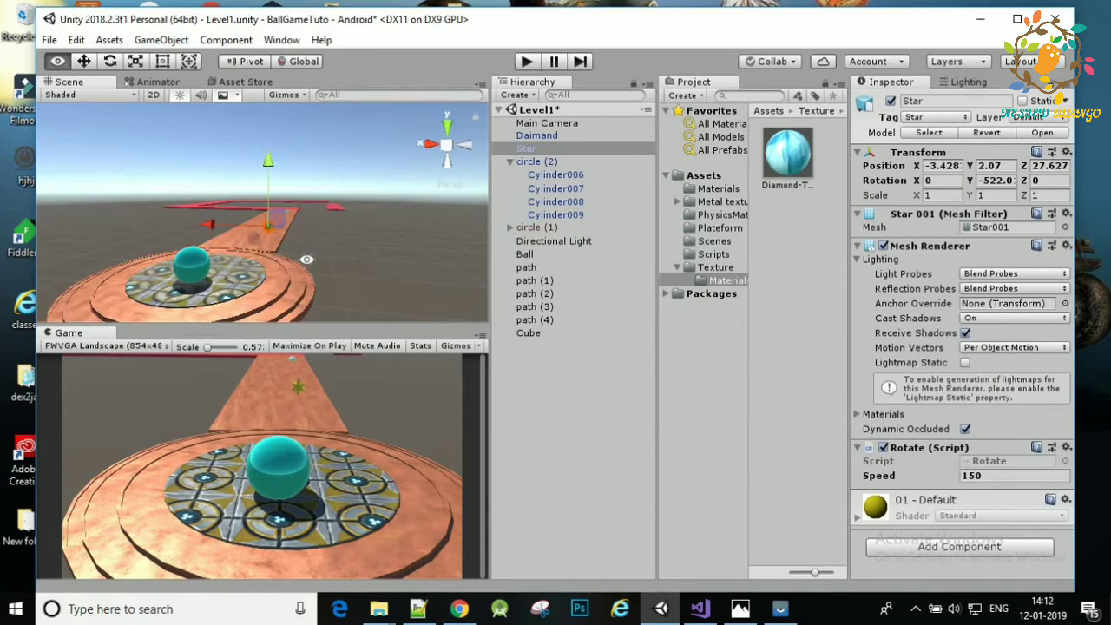
{"action": "scroll", "coordinate": [314, 238], "scroll_direction": "down", "scroll_amount": 3}
{"action": "left_click", "coordinate": [779, 608]}
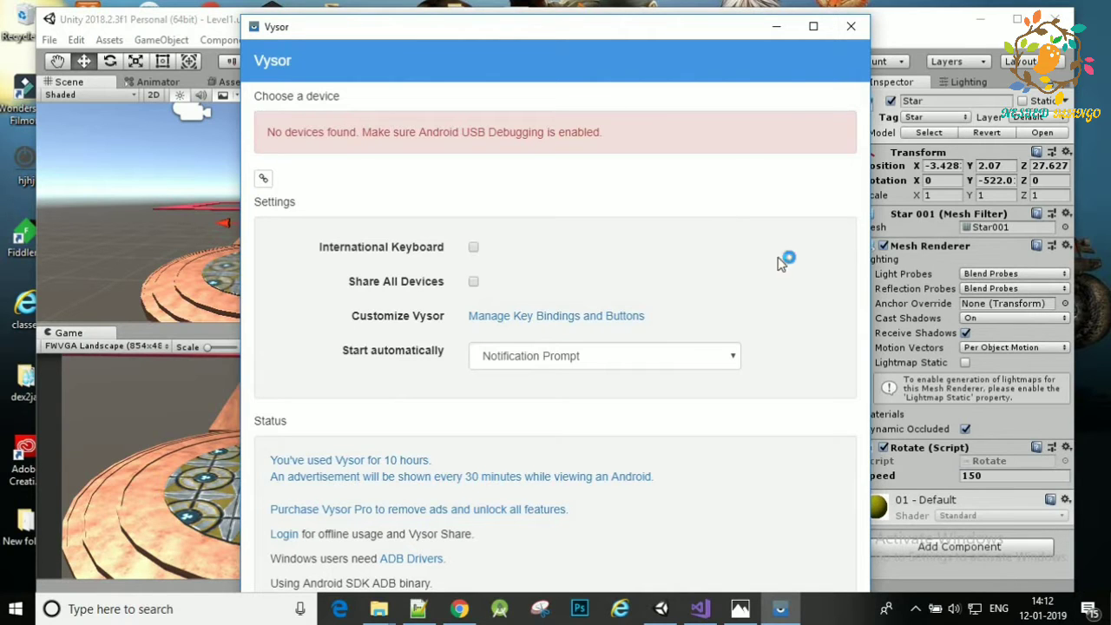
Mirror the Redmi 4 screen, move the mirror window aside, and minimise Vysor's main window
{"action": "left_click", "coordinate": [716, 145]}
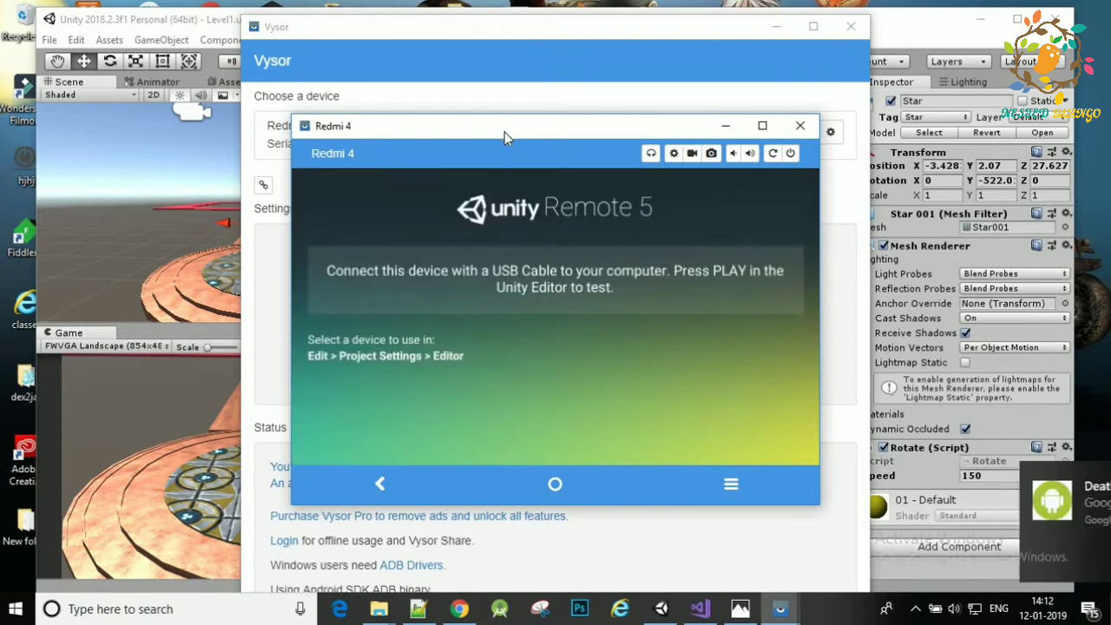
{"action": "left_click_drag", "start_coordinate": [502, 136], "coordinate": [550, 148]}
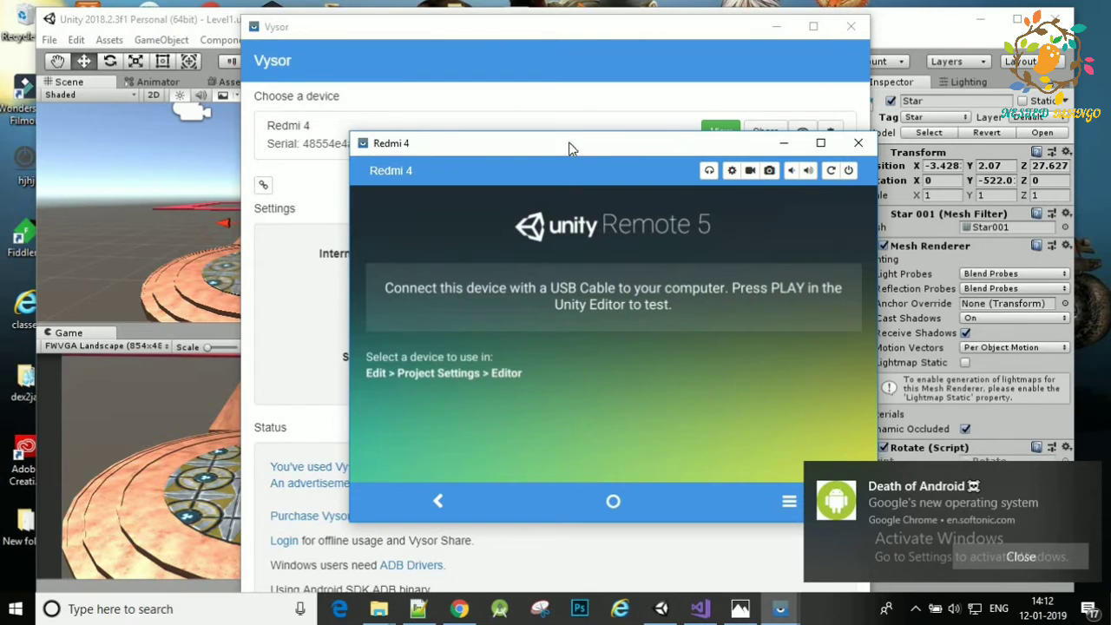
{"action": "left_click", "coordinate": [775, 25]}
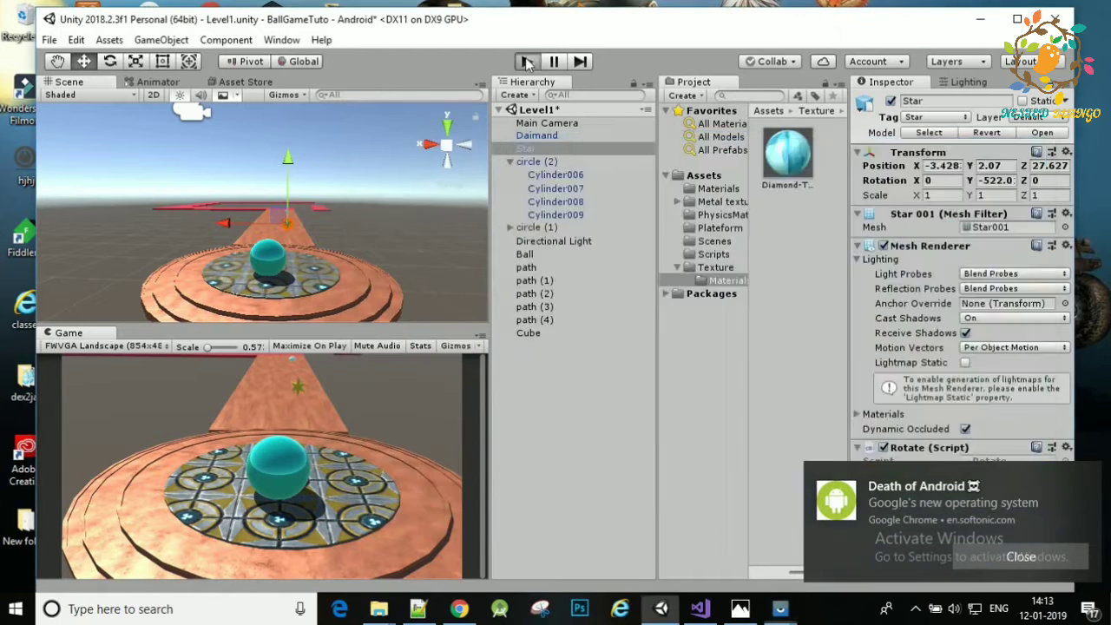
Play the level while watching it on the Redmi 4 mirror, then restart play
{"action": "left_click", "coordinate": [526, 61]}
{"action": "mouse_move", "coordinate": [780, 609]}
{"action": "left_click", "coordinate": [778, 570]}
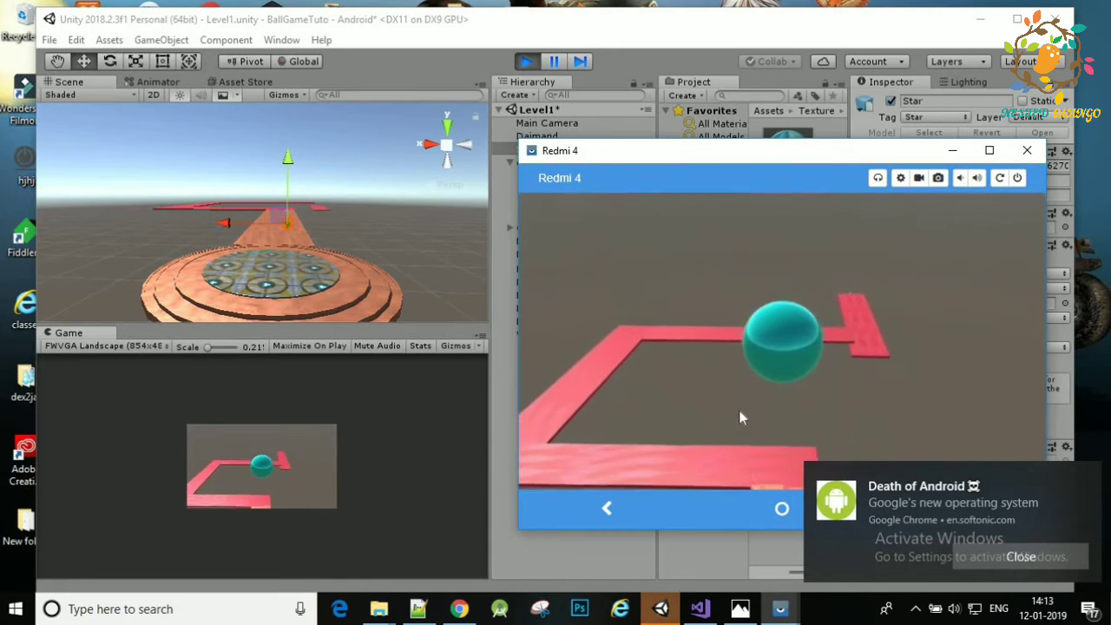
{"action": "left_click", "coordinate": [534, 66]}
{"action": "left_click", "coordinate": [534, 66]}
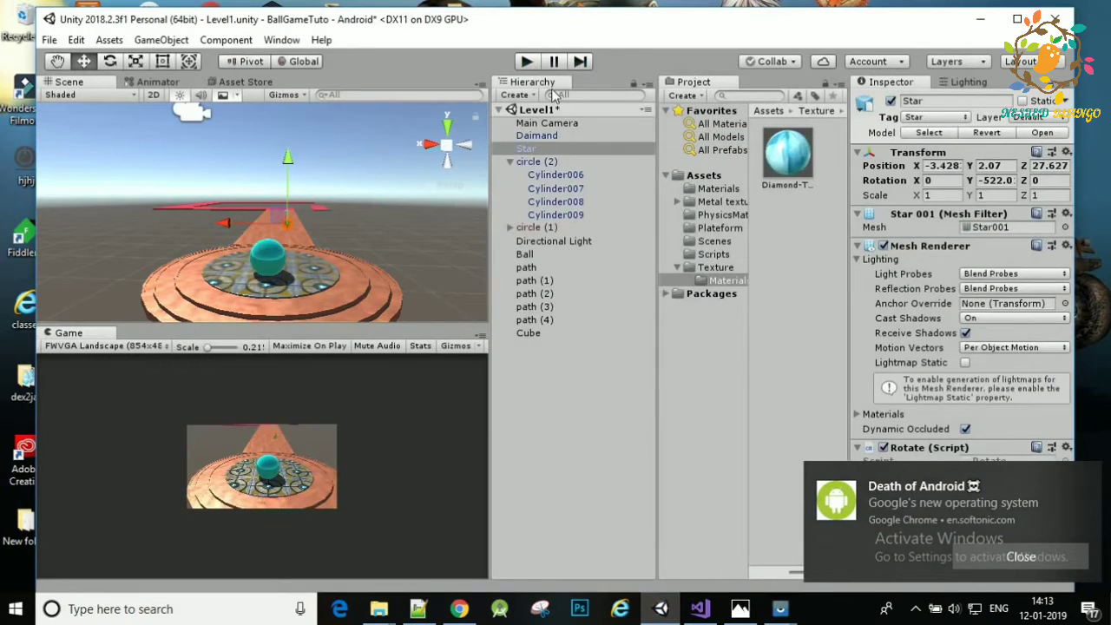
{"action": "left_click", "coordinate": [527, 66]}
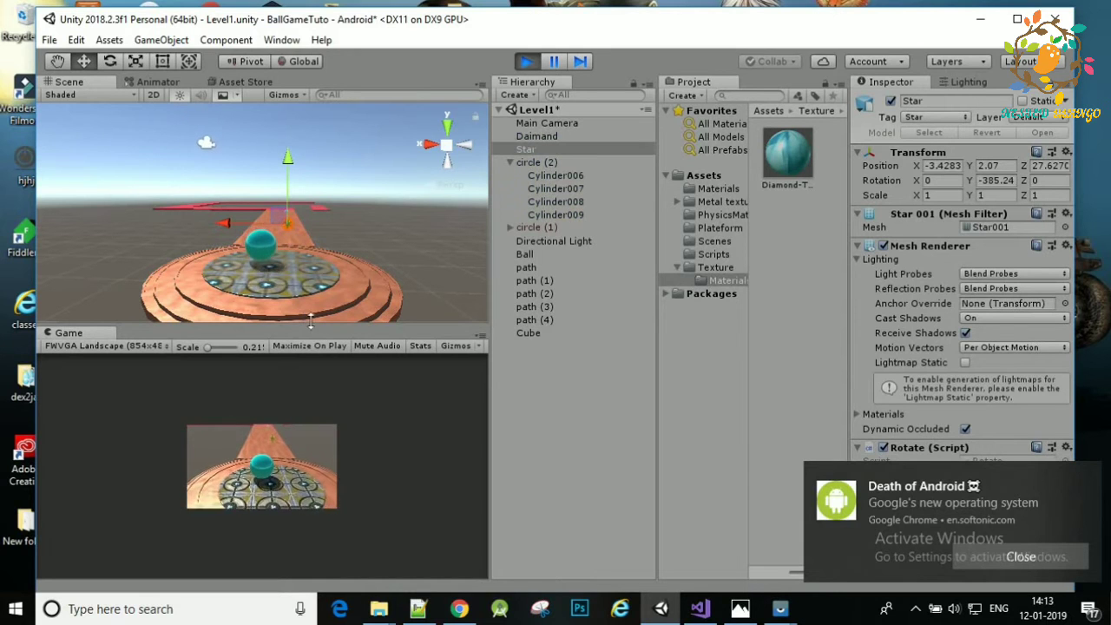
Make the Game view taller, dismiss notifications, watch the phone mirror, then stop play with Ctrl+P
{"action": "left_click_drag", "start_coordinate": [304, 326], "coordinate": [304, 285]}
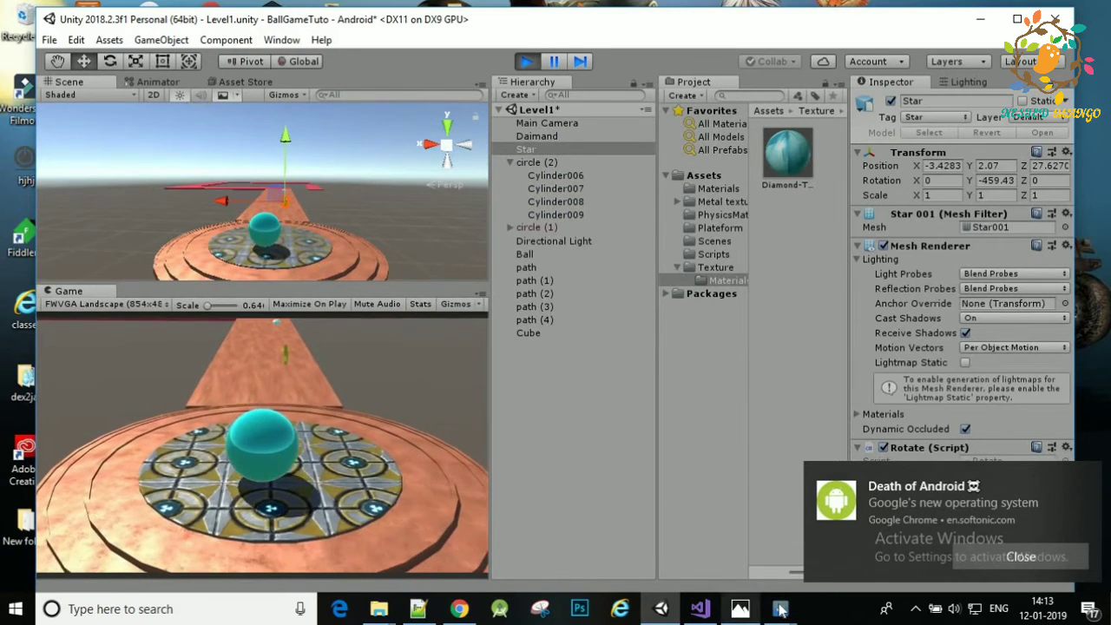
{"action": "mouse_move", "coordinate": [779, 608]}
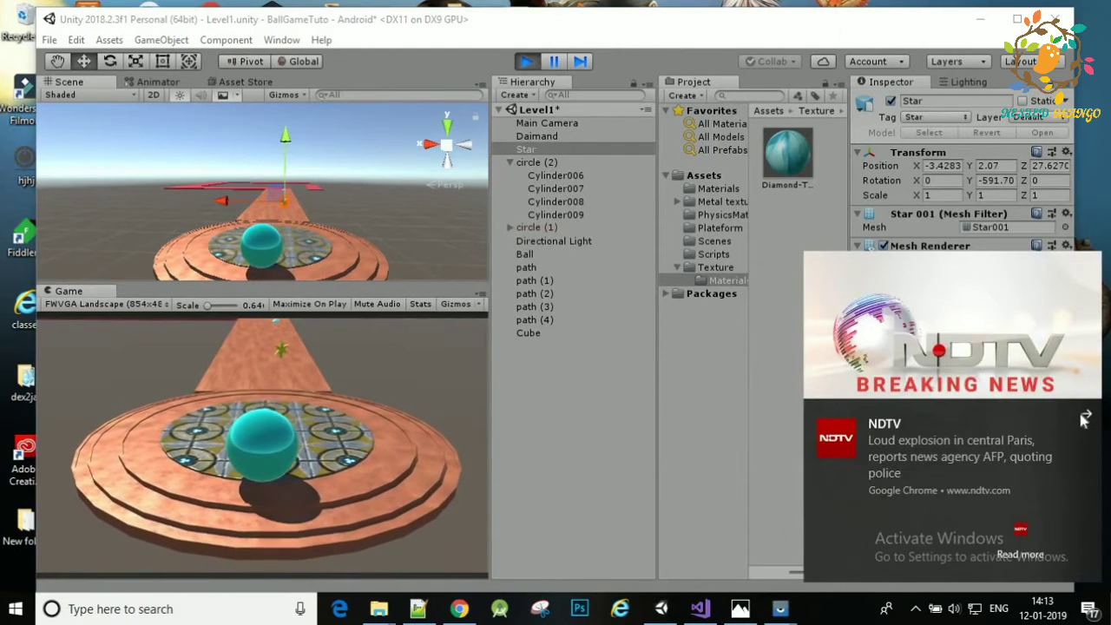
{"action": "left_click", "coordinate": [1086, 415]}
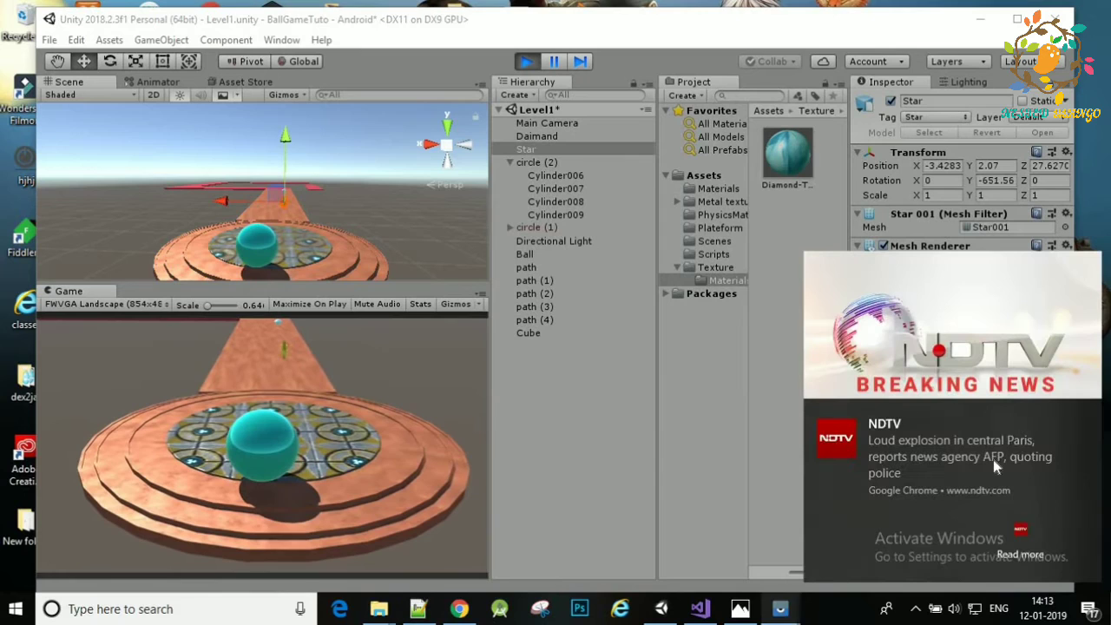
{"action": "left_click", "coordinate": [1086, 416]}
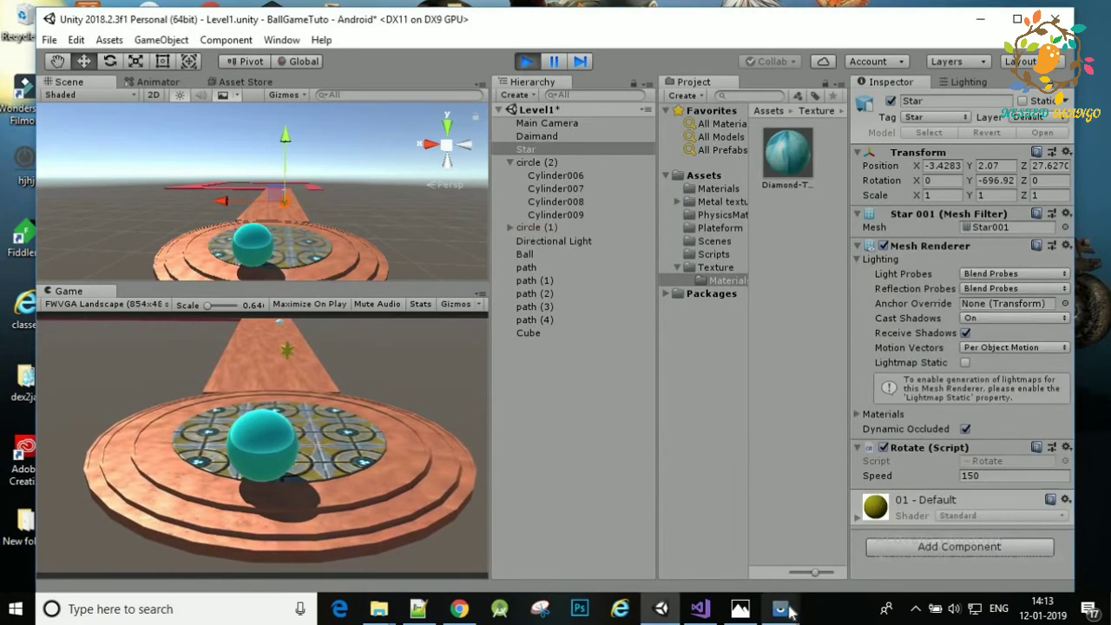
{"action": "mouse_move", "coordinate": [779, 609]}
{"action": "left_click", "coordinate": [779, 476]}
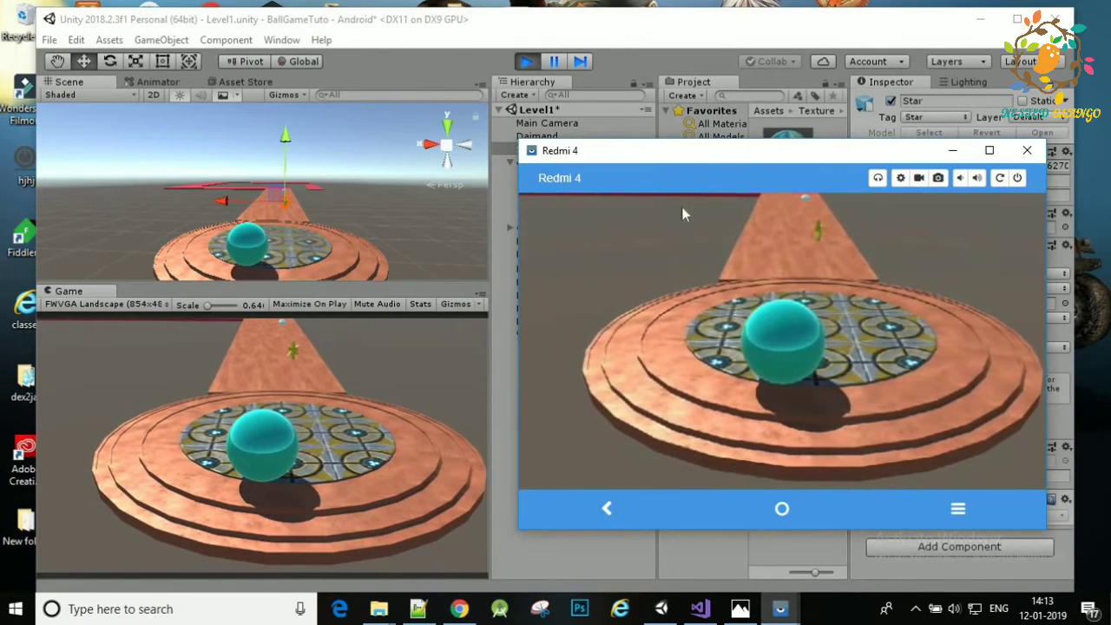
{"action": "mouse_move", "coordinate": [691, 148]}
{"action": "left_mouse_down"}
{"action": "mouse_move", "coordinate": [705, 150]}
{"action": "mouse_move", "coordinate": [697, 156]}
{"action": "left_mouse_up"}
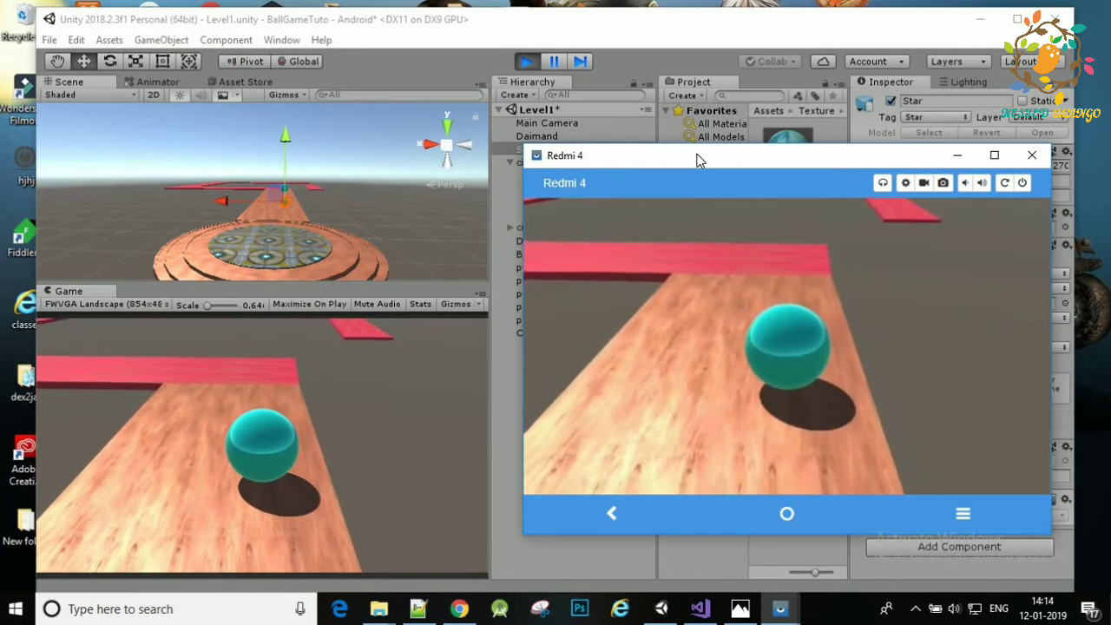
{"action": "left_click", "coordinate": [374, 240]}
{"action": "key", "text": "ctrl+p"}
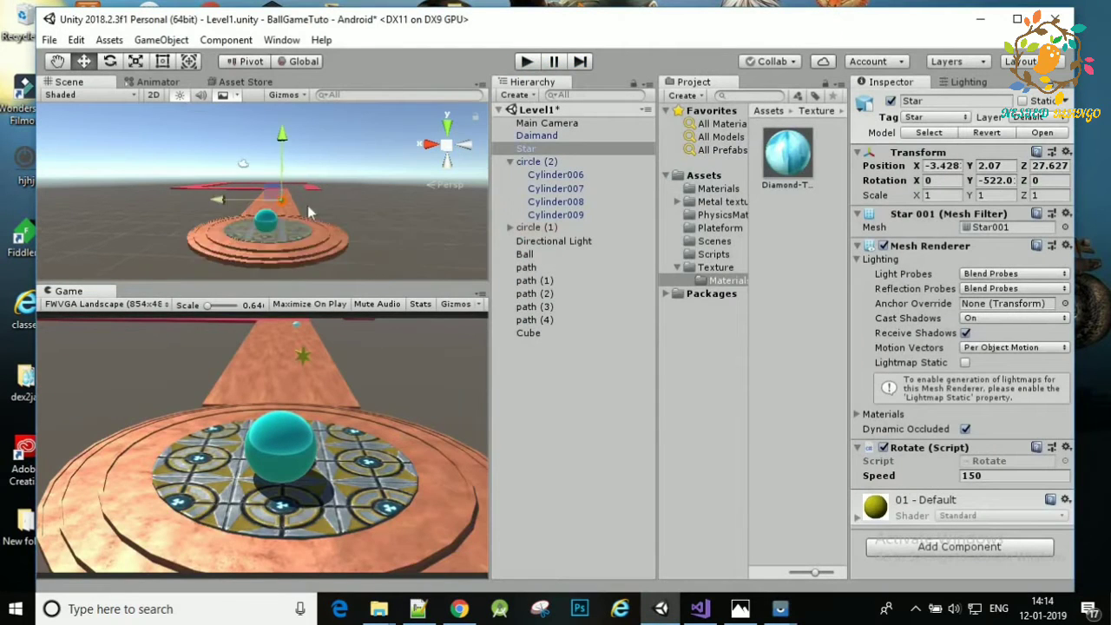
Add a Mesh Collider to the Star via a 'mesh' component search
{"action": "double_click", "coordinate": [525, 149]}
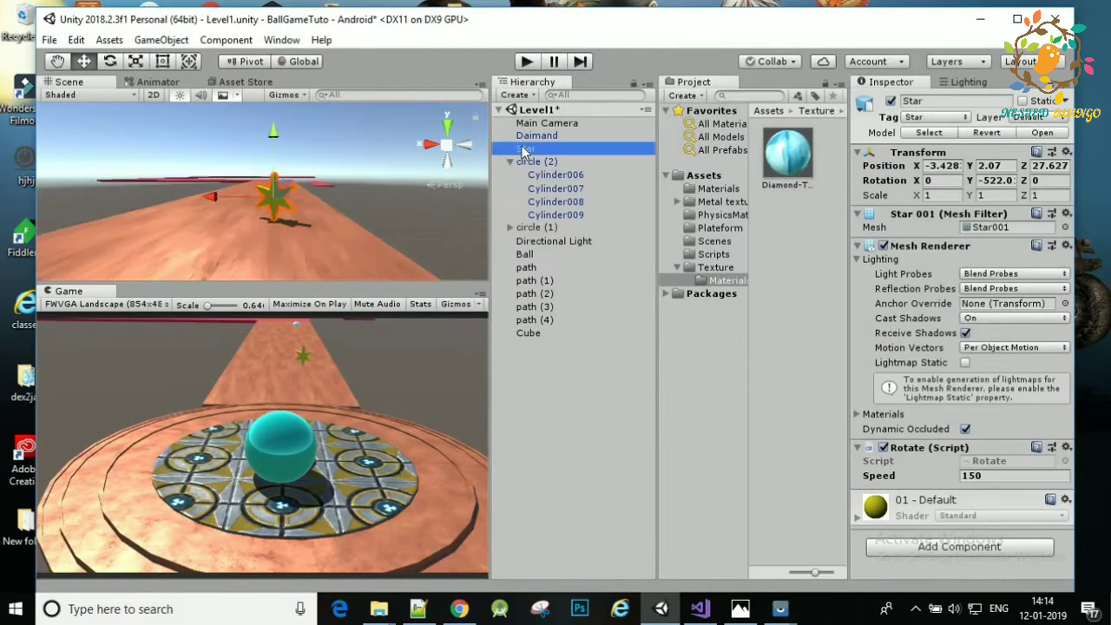
{"action": "scroll", "coordinate": [299, 217], "scroll_direction": "down", "scroll_amount": 3}
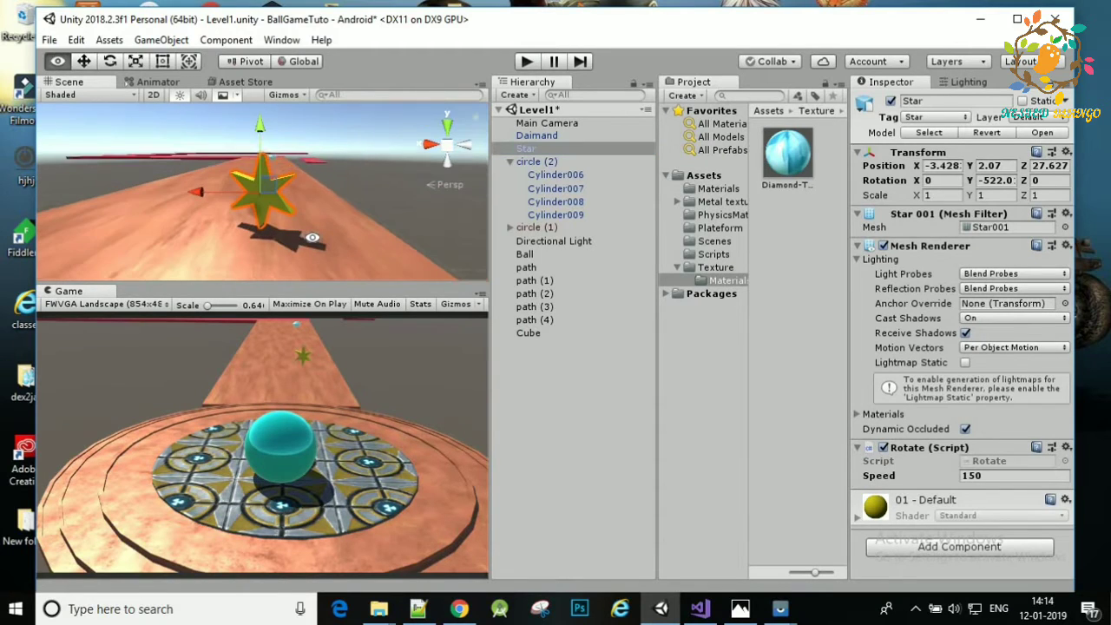
{"action": "left_click", "coordinate": [923, 550]}
{"action": "key", "text": "BackSpace"}
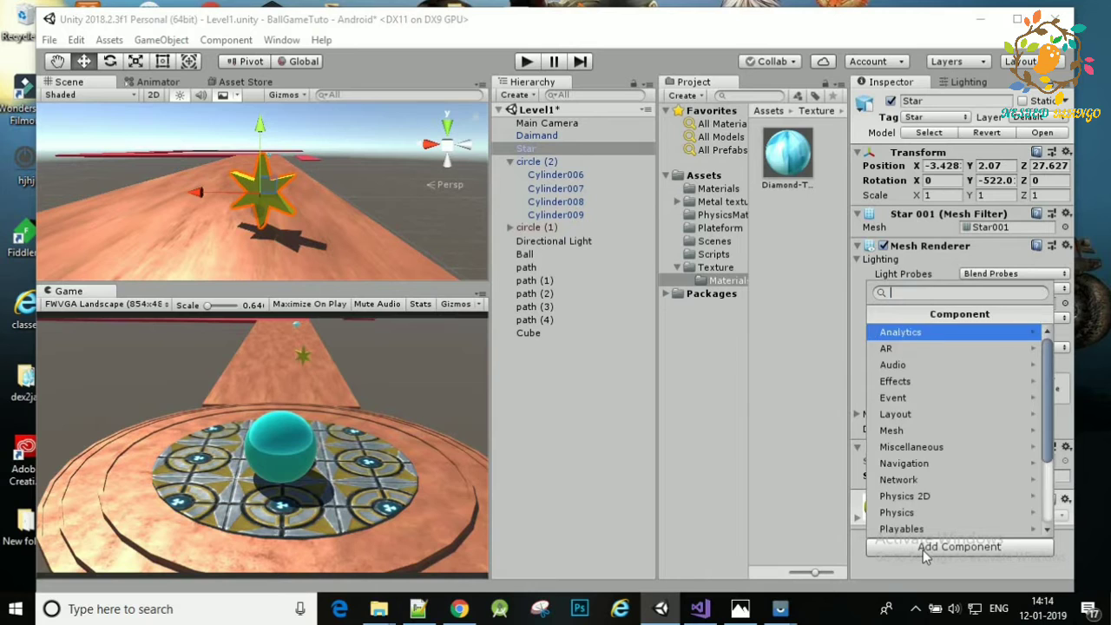
{"action": "type", "text": "mesh"}
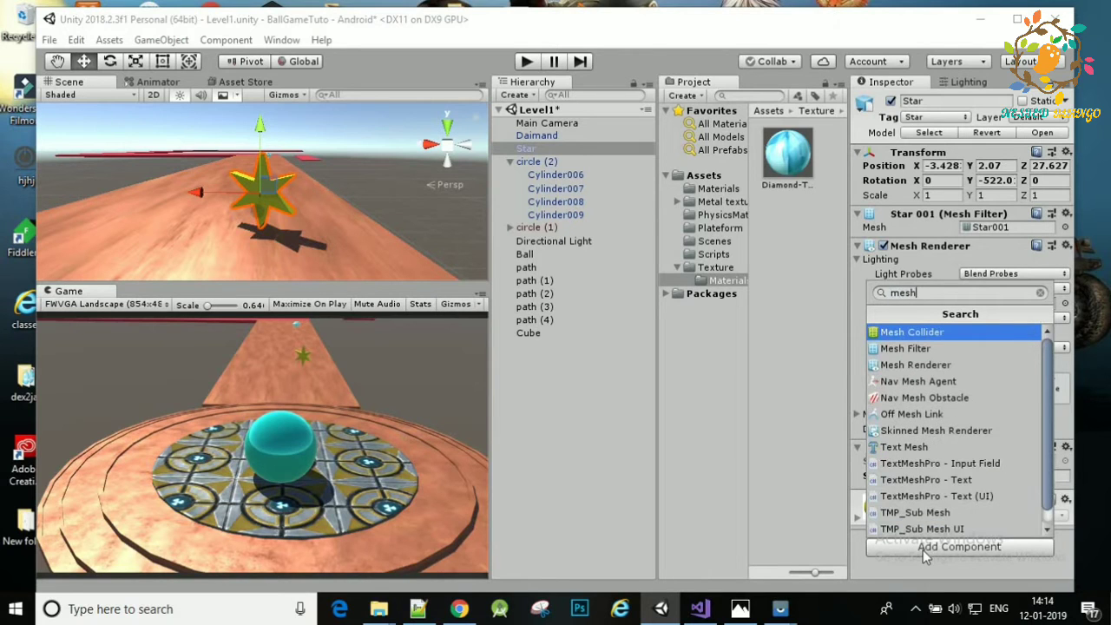
{"action": "key", "text": "Return"}
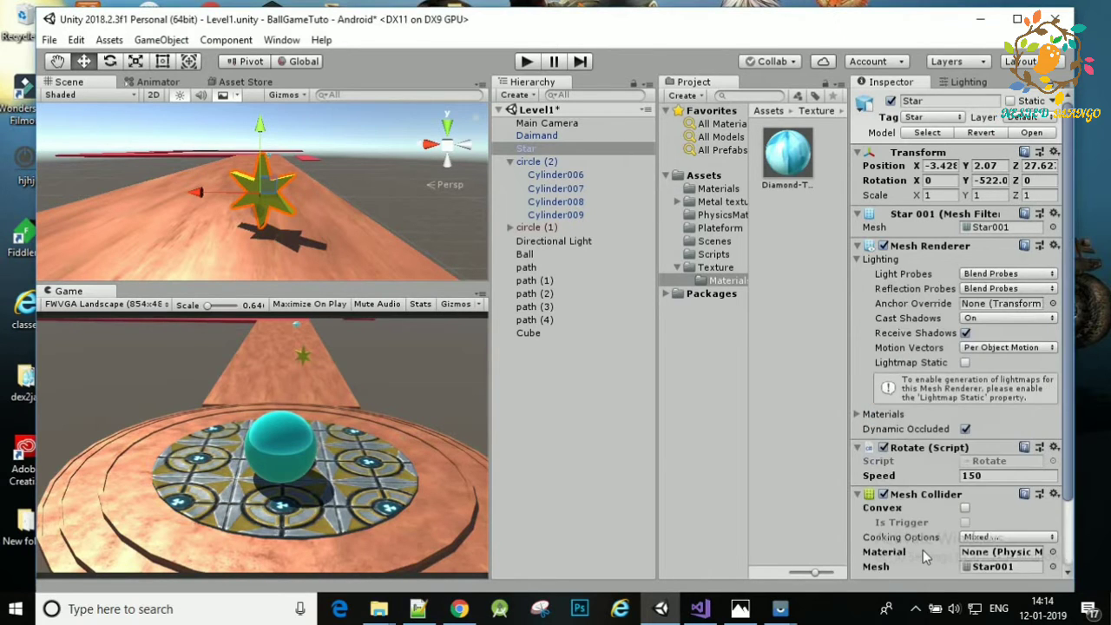
Add a Mesh Collider to the Daimand as well
{"action": "left_click", "coordinate": [540, 136]}
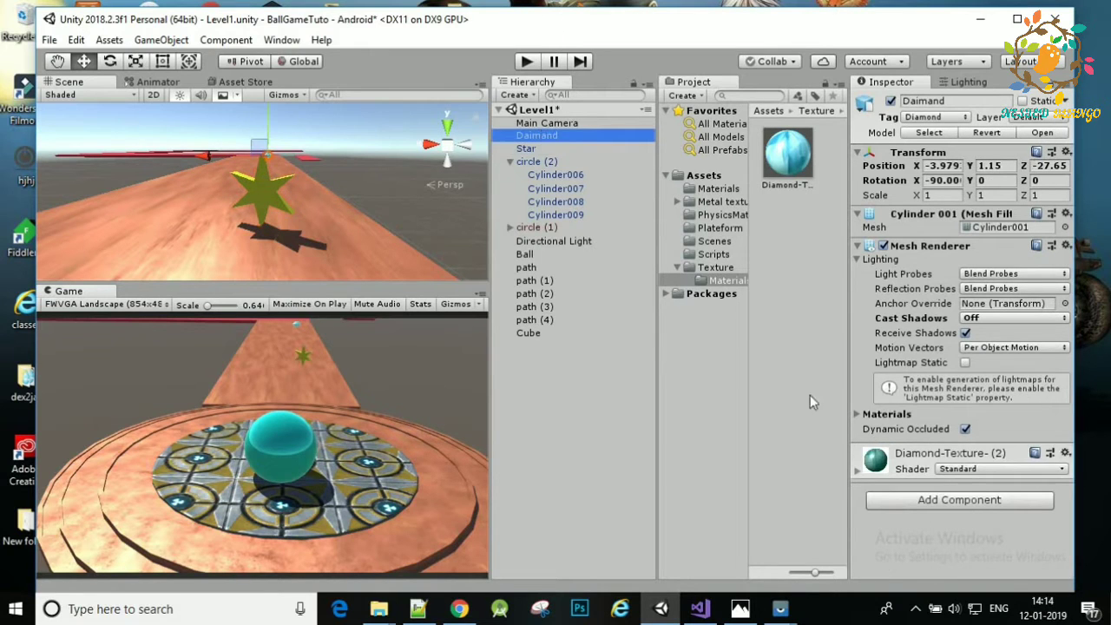
{"action": "left_click", "coordinate": [901, 501]}
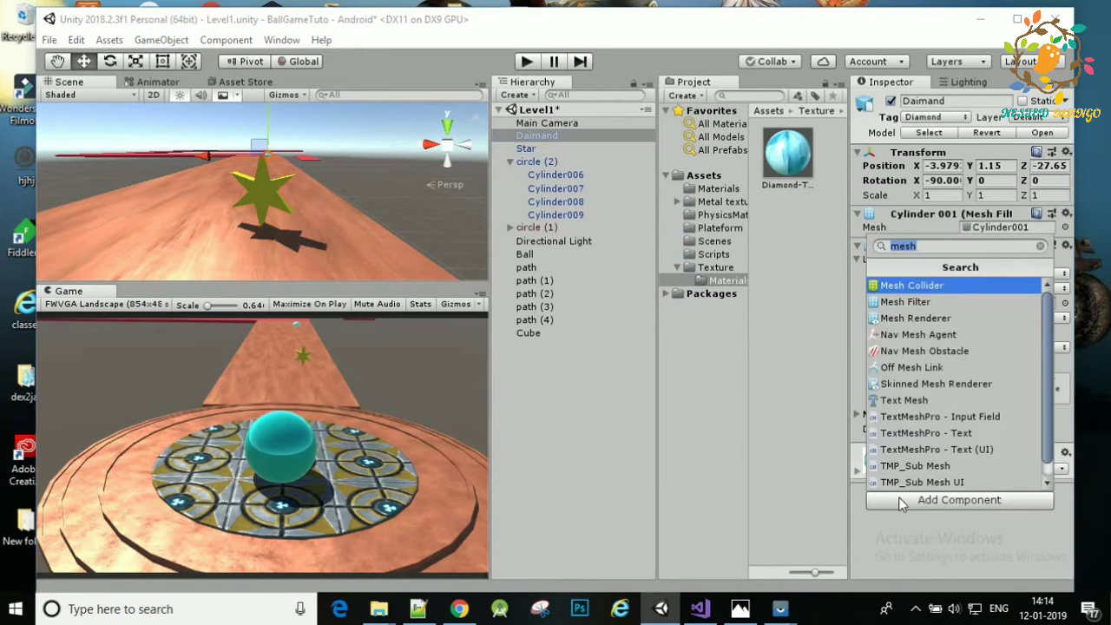
{"action": "key", "text": "Return"}
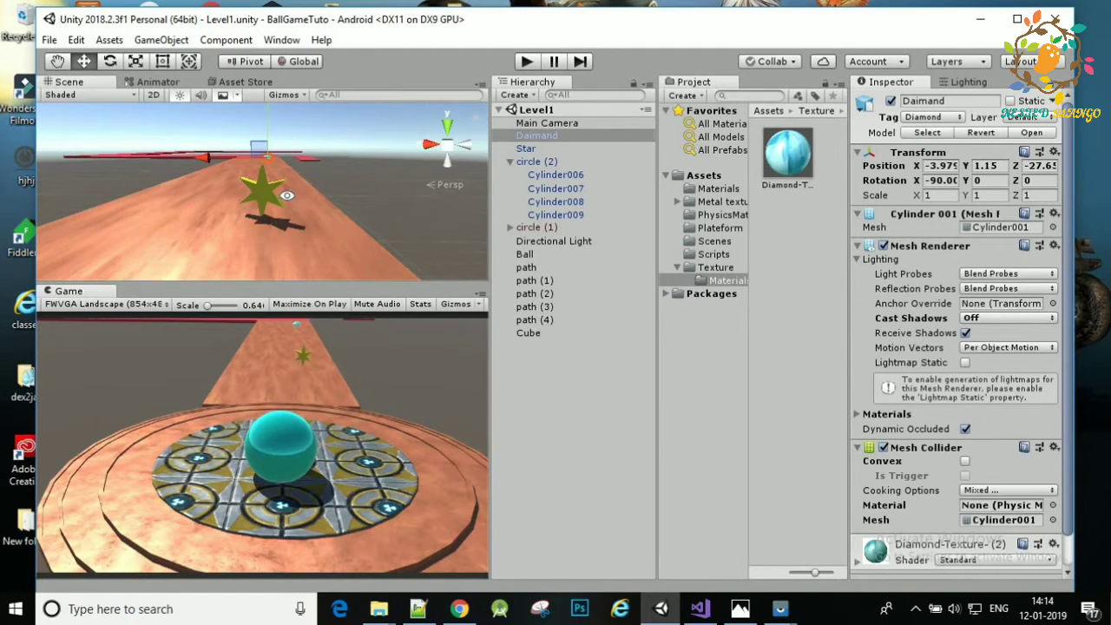
{"action": "right_click_drag", "start_coordinate": [292, 238], "coordinate": [439, 267], "text": "alt"}
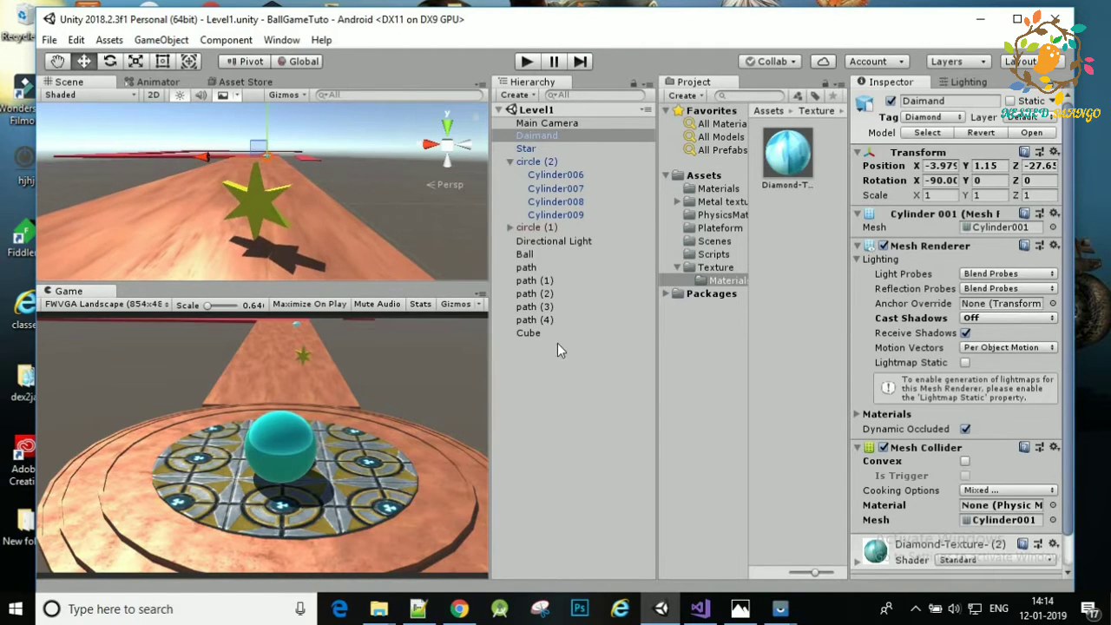
Set the Ball's speed to 10000 and save the Level1 scene
{"action": "left_click", "coordinate": [526, 254]}
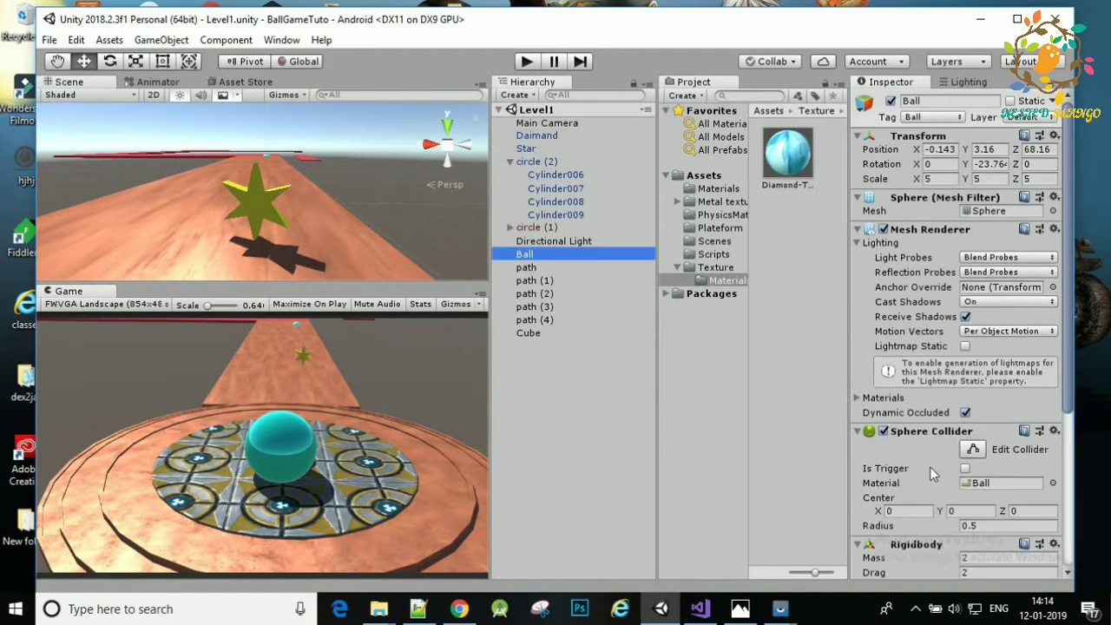
{"action": "scroll", "coordinate": [1022, 405], "scroll_direction": "down", "scroll_amount": 3}
{"action": "scroll", "coordinate": [1014, 473], "scroll_direction": "down", "scroll_amount": 3}
{"action": "left_click", "coordinate": [1004, 487]}
{"action": "type", "text": "10000"}
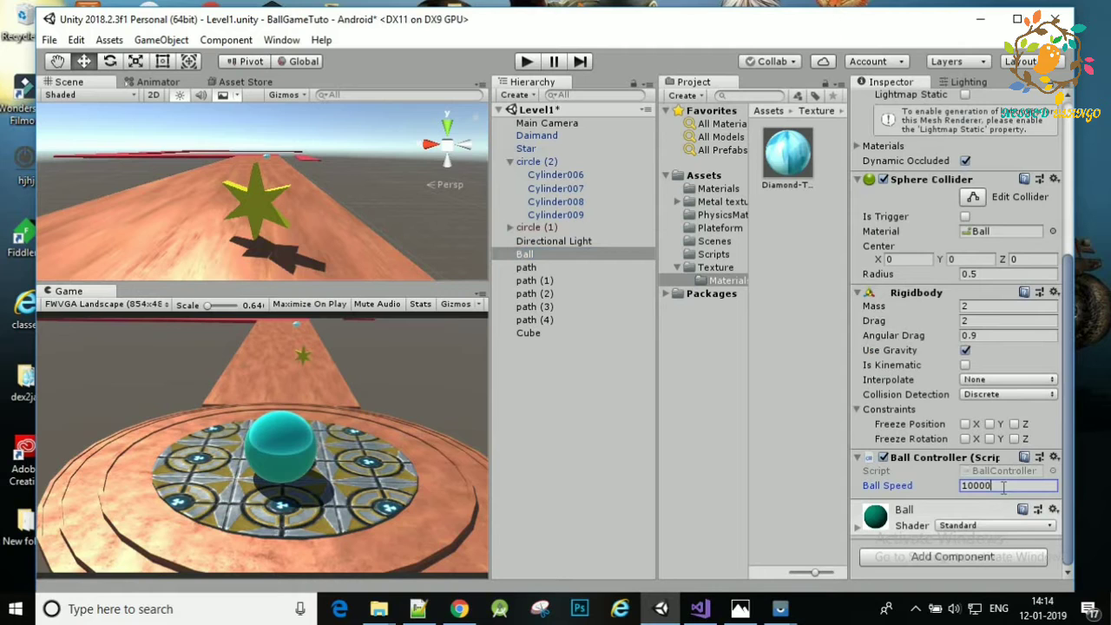
{"action": "key", "text": "ctrl+s"}
Check the Star and Daimand, then open the Ball's BallController script in Visual Studio
{"action": "left_click", "coordinate": [601, 403]}
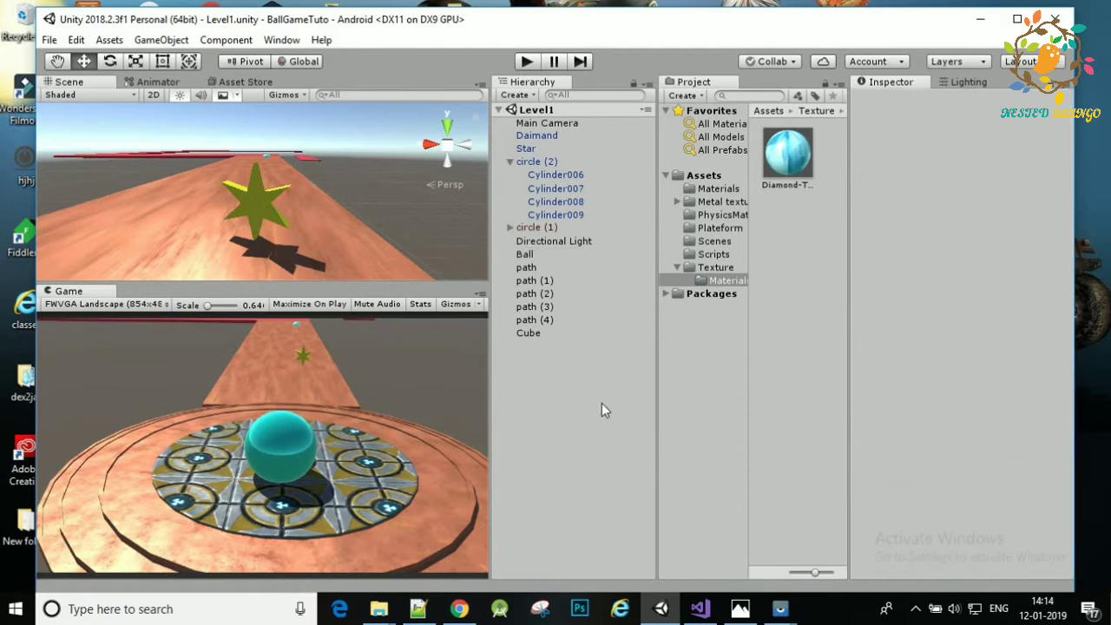
{"action": "left_click", "coordinate": [546, 149]}
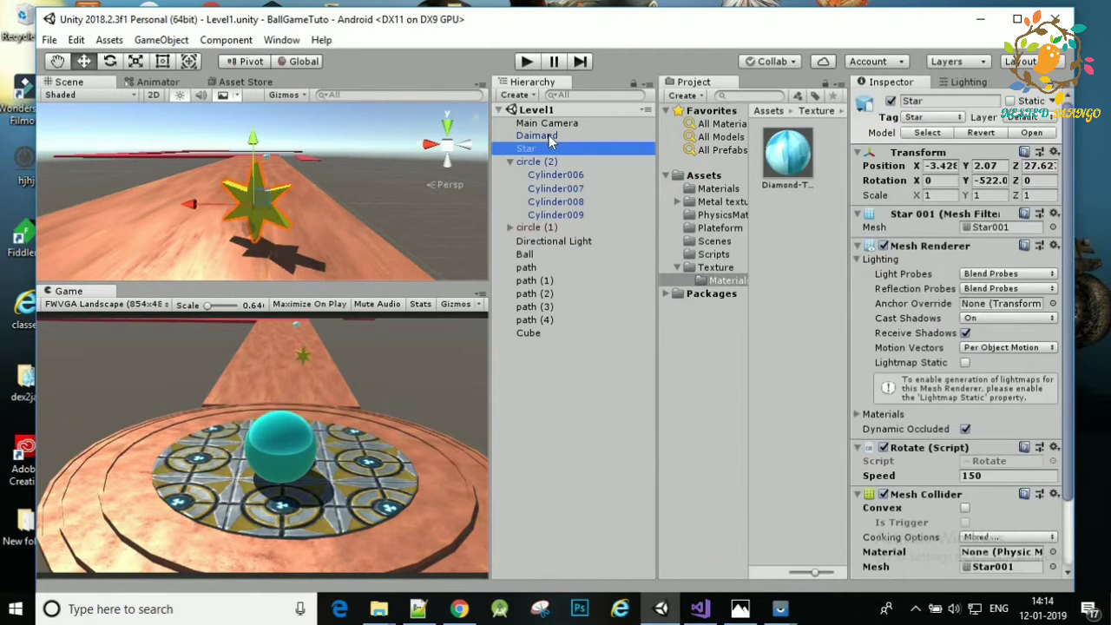
{"action": "left_click", "coordinate": [548, 134]}
{"action": "left_click", "coordinate": [548, 382]}
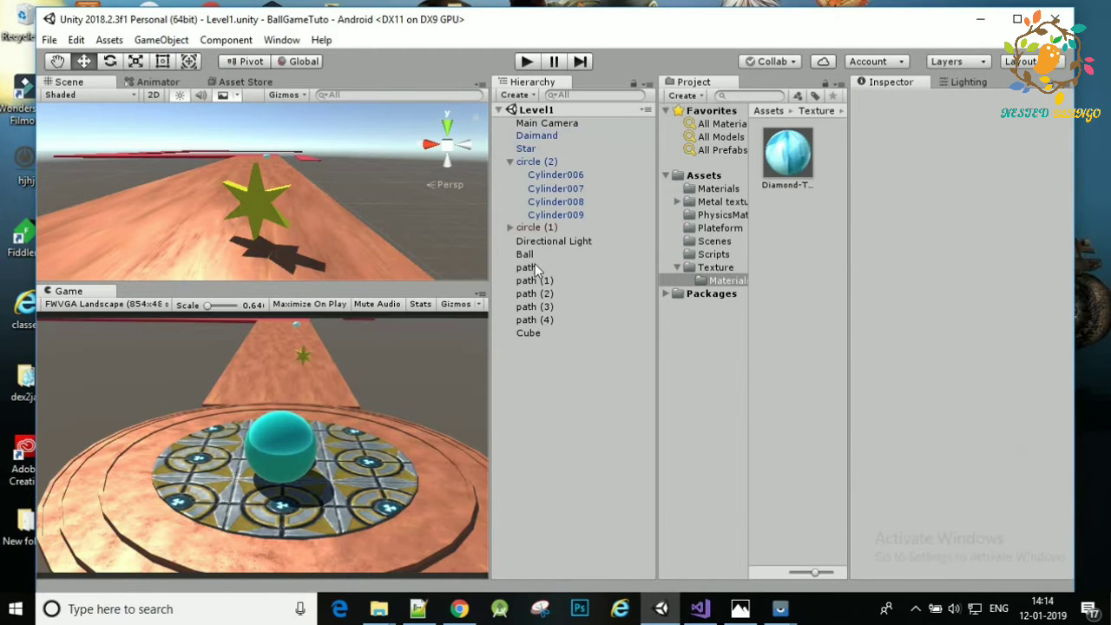
{"action": "left_click", "coordinate": [526, 253]}
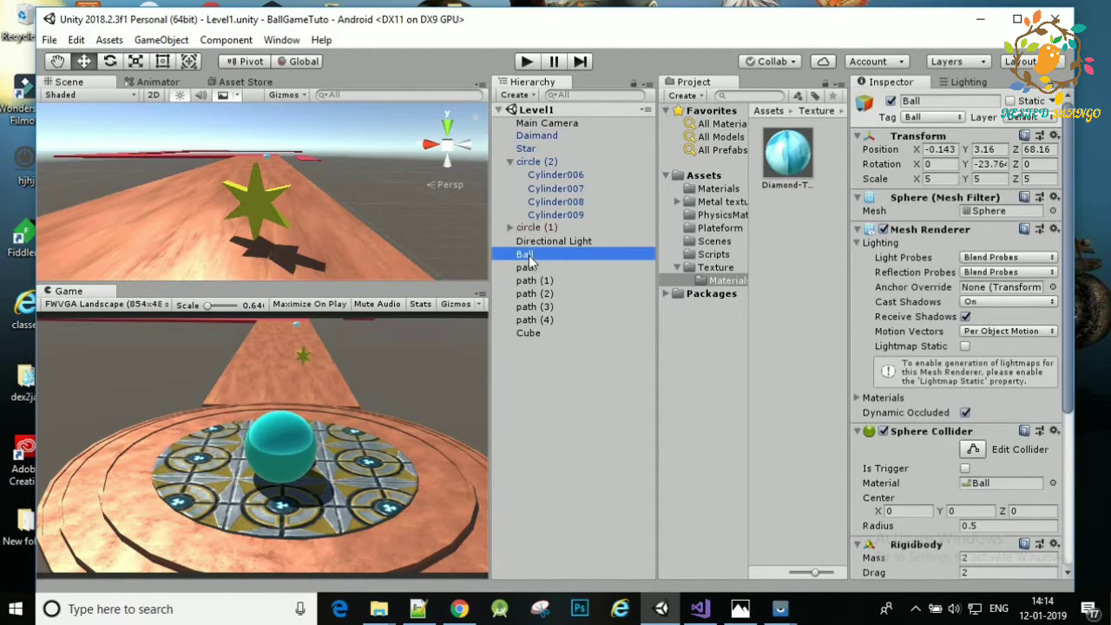
{"action": "scroll", "coordinate": [973, 411], "scroll_direction": "down", "scroll_amount": 5}
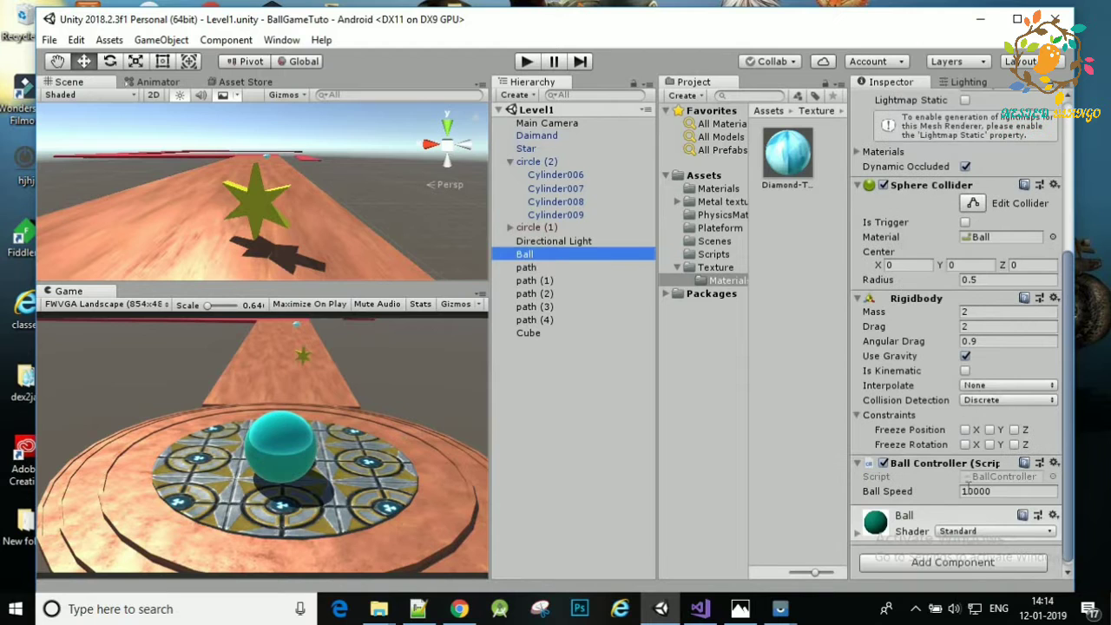
{"action": "double_click", "coordinate": [975, 476]}
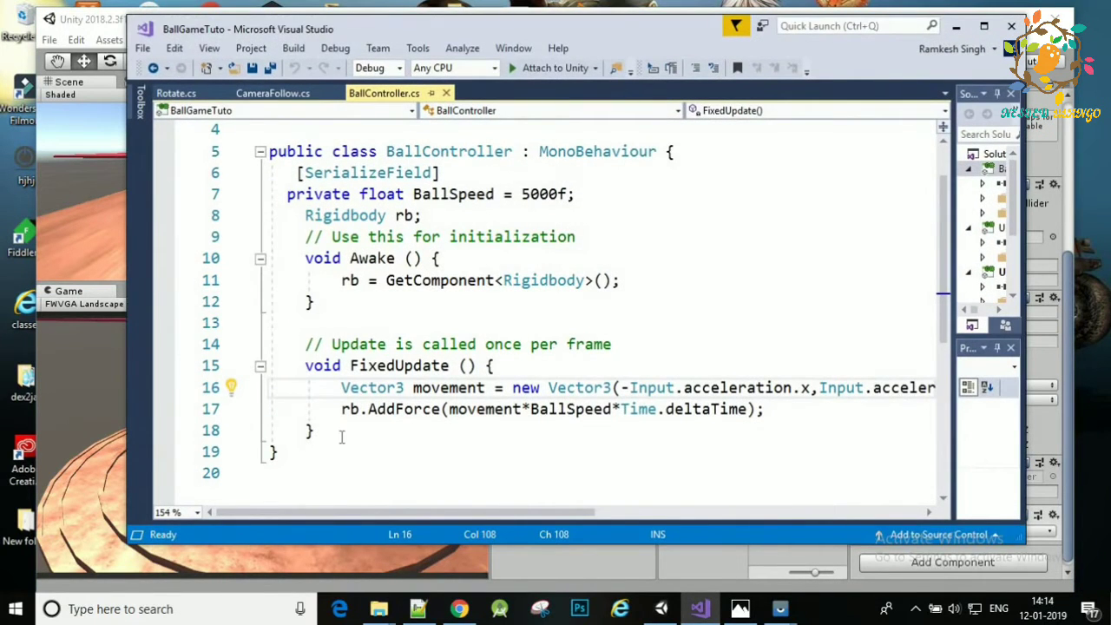
Turn Convex on and back off on the Star's Mesh Collider
{"action": "left_click", "coordinate": [574, 565]}
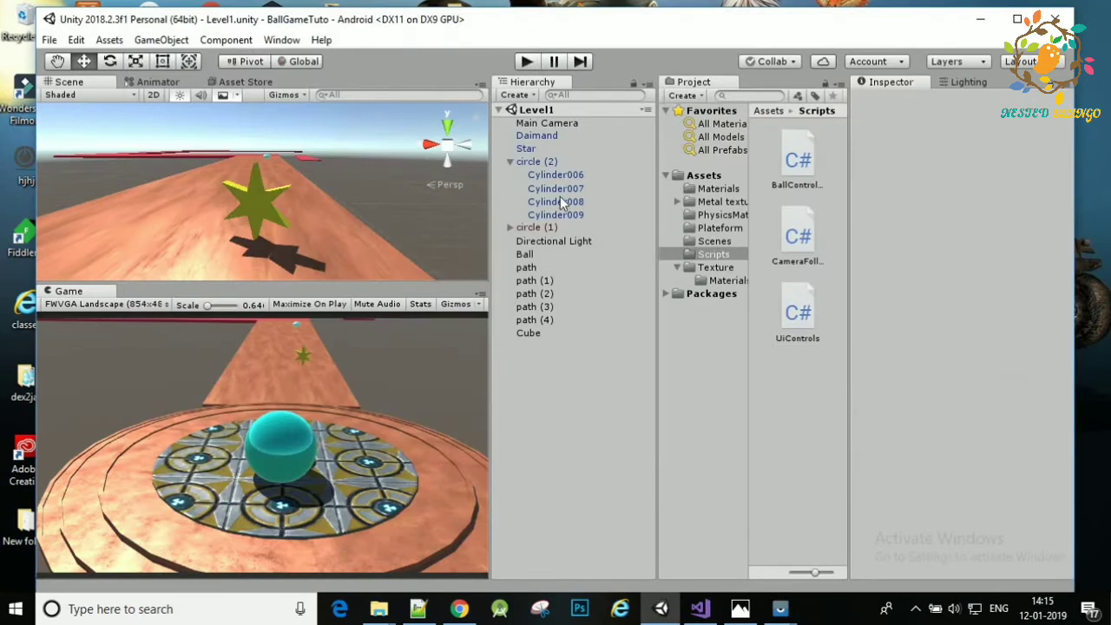
{"action": "left_click", "coordinate": [524, 254]}
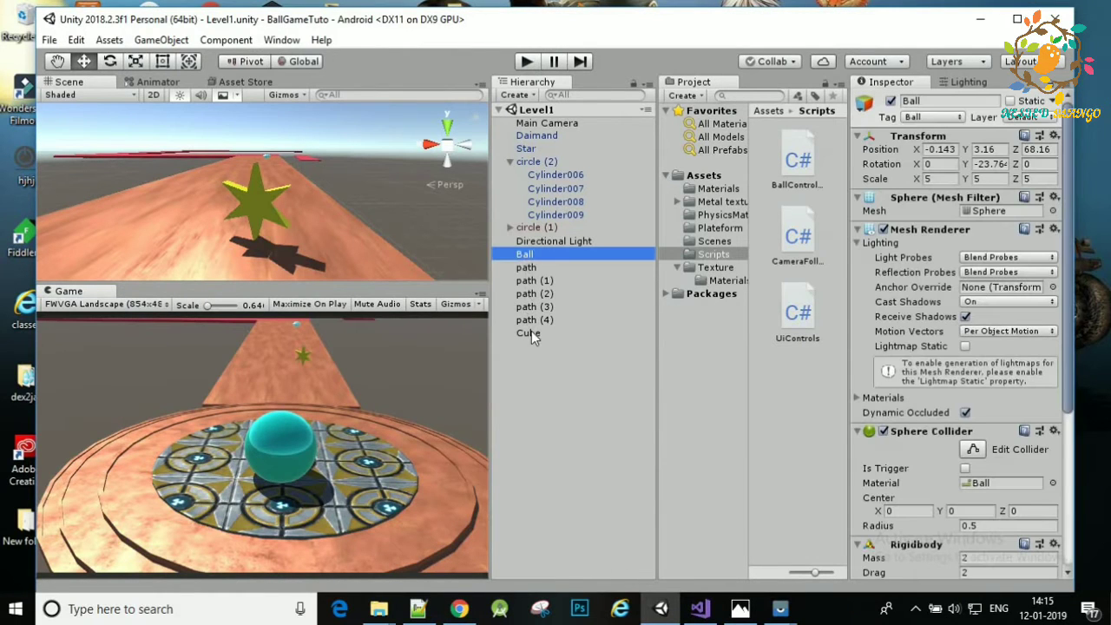
{"action": "left_click", "coordinate": [525, 149]}
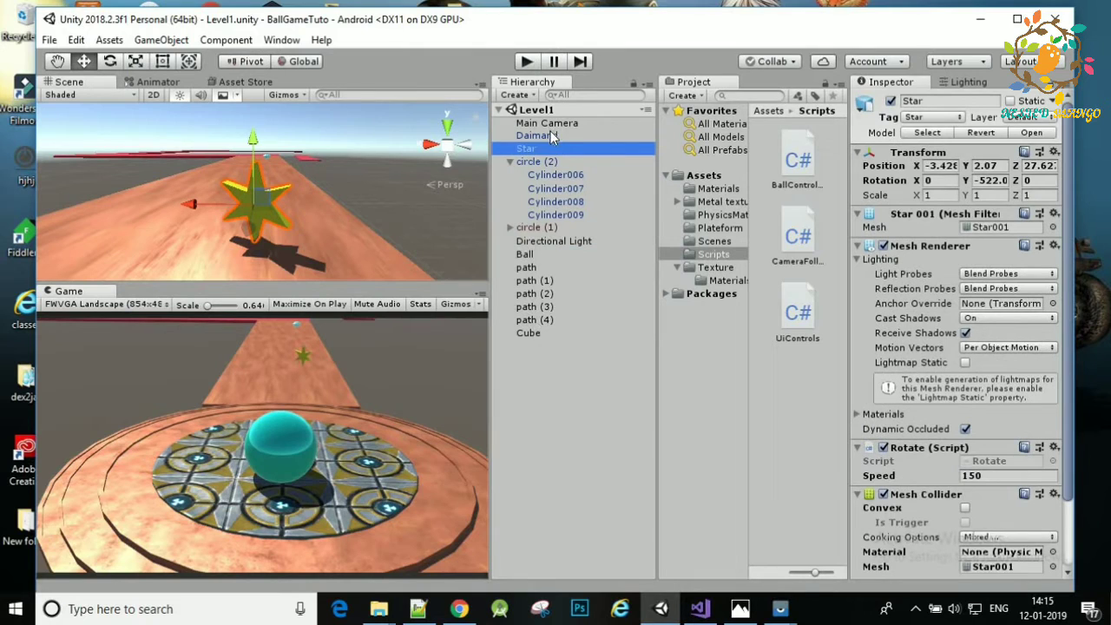
{"action": "left_click", "coordinate": [551, 137], "text": "ctrl"}
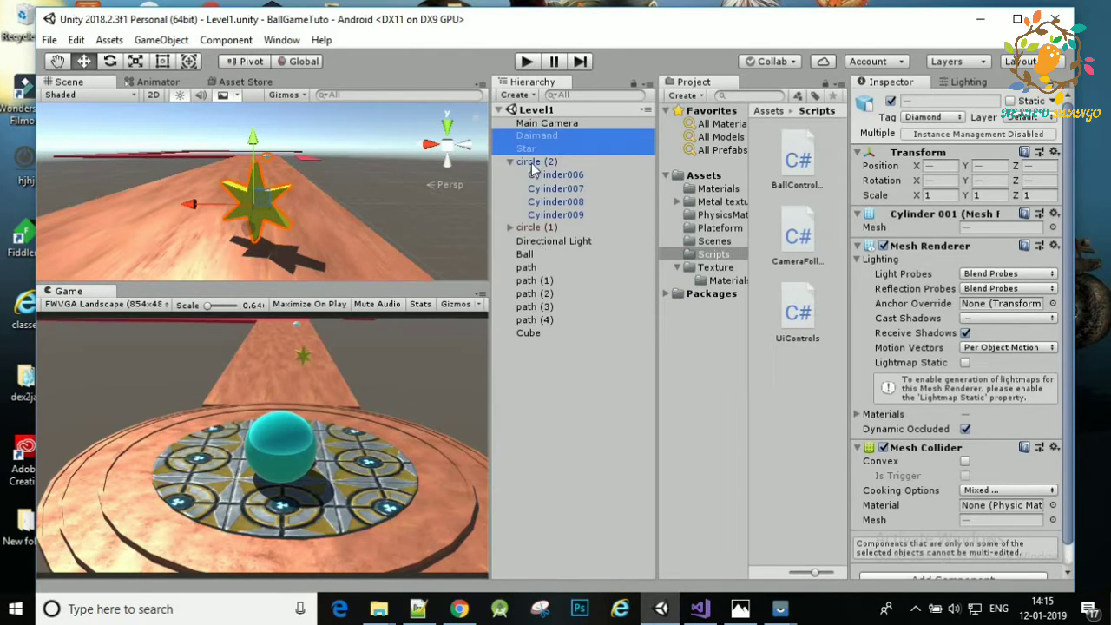
{"action": "left_click", "coordinate": [532, 150]}
{"action": "scroll", "coordinate": [963, 443], "scroll_direction": "down", "scroll_amount": 2}
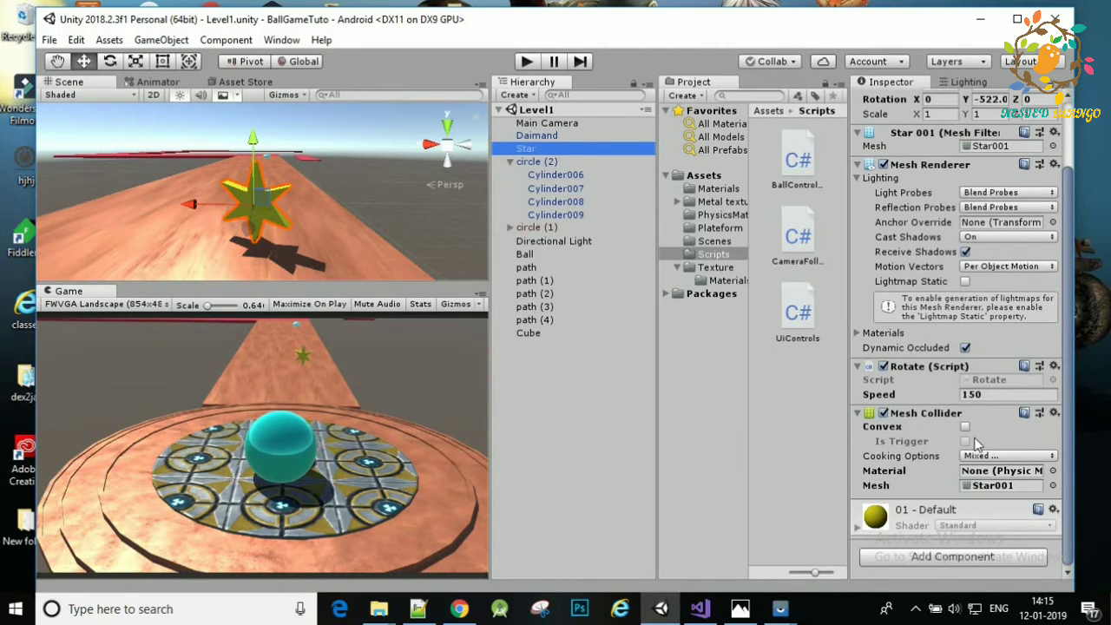
{"action": "left_click", "coordinate": [967, 445]}
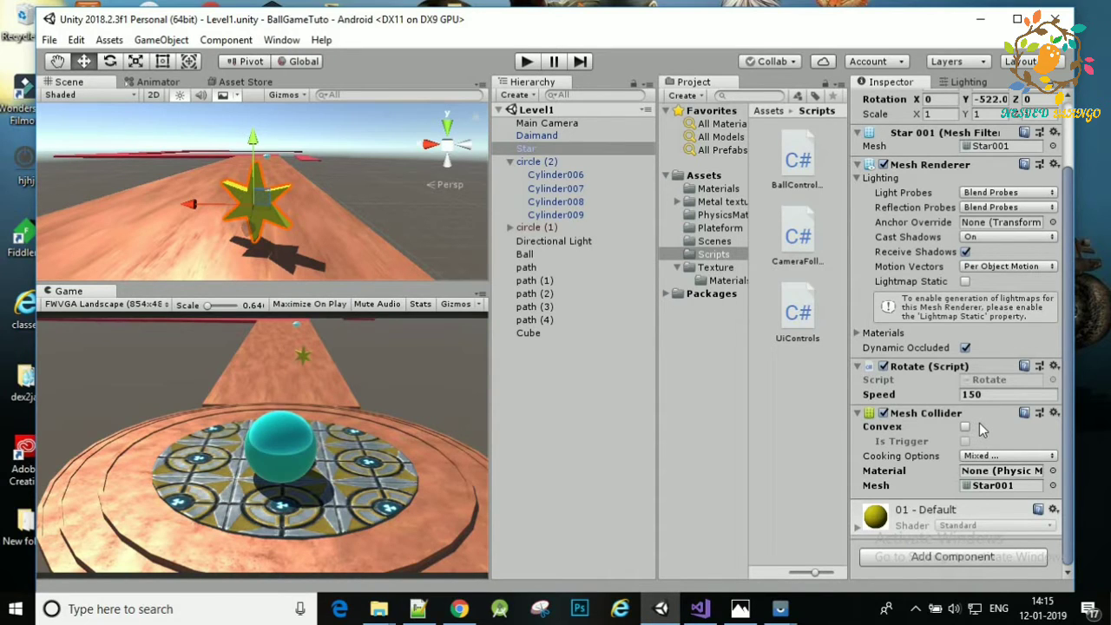
{"action": "left_click", "coordinate": [965, 427]}
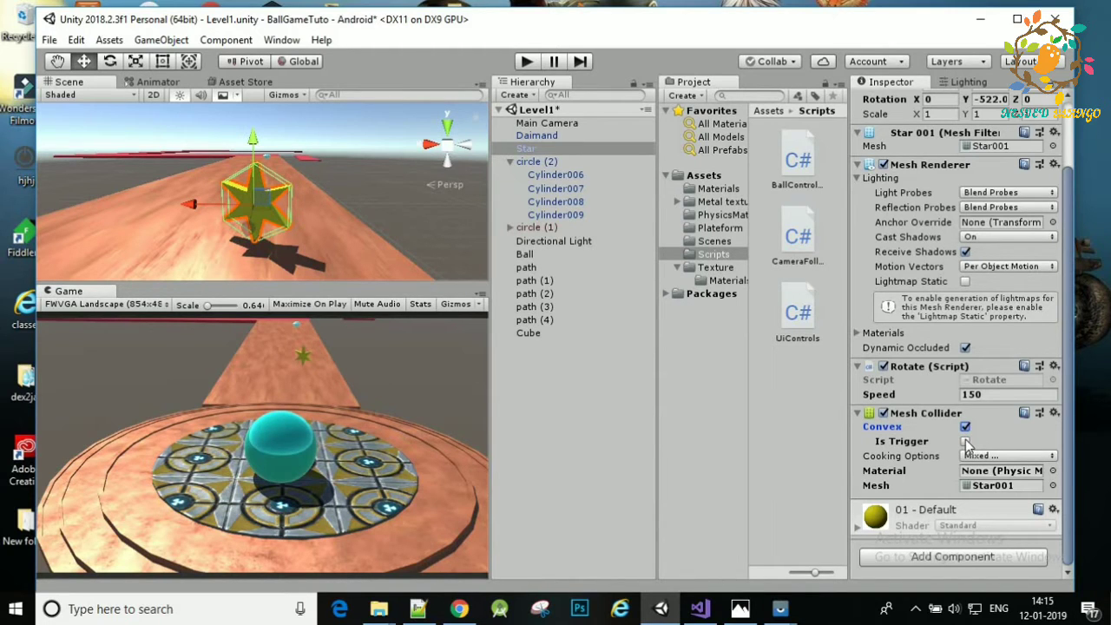
{"action": "left_click", "coordinate": [966, 442]}
{"action": "left_click", "coordinate": [965, 426]}
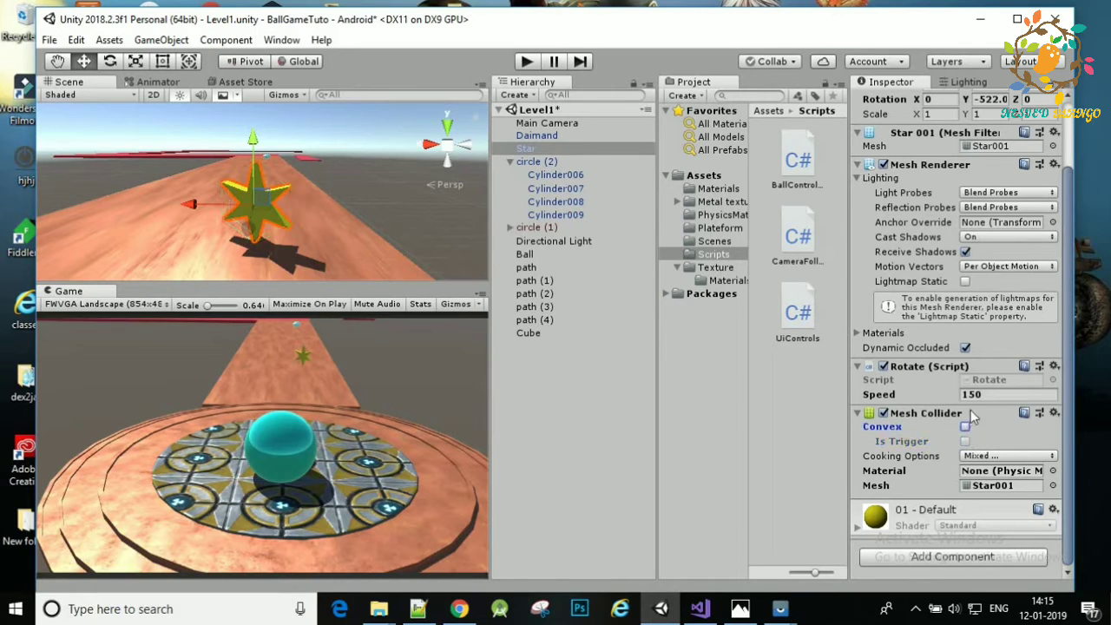
Toggle Convex on and off for the Daimand and Star, leaving both colliders non-convex
{"action": "left_click", "coordinate": [569, 137]}
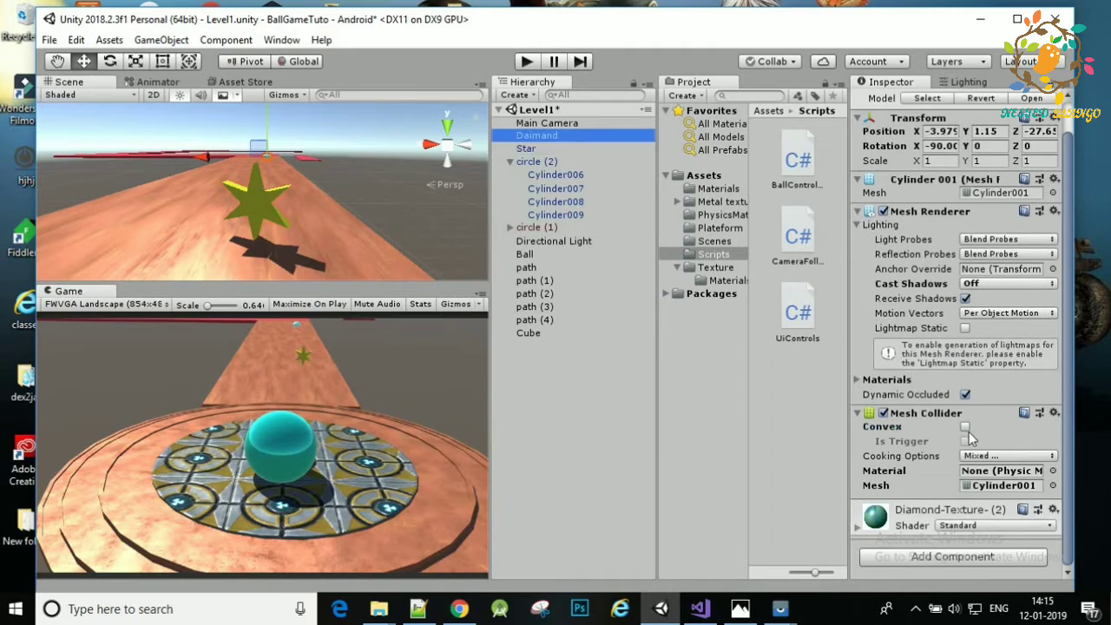
{"action": "left_click", "coordinate": [967, 429]}
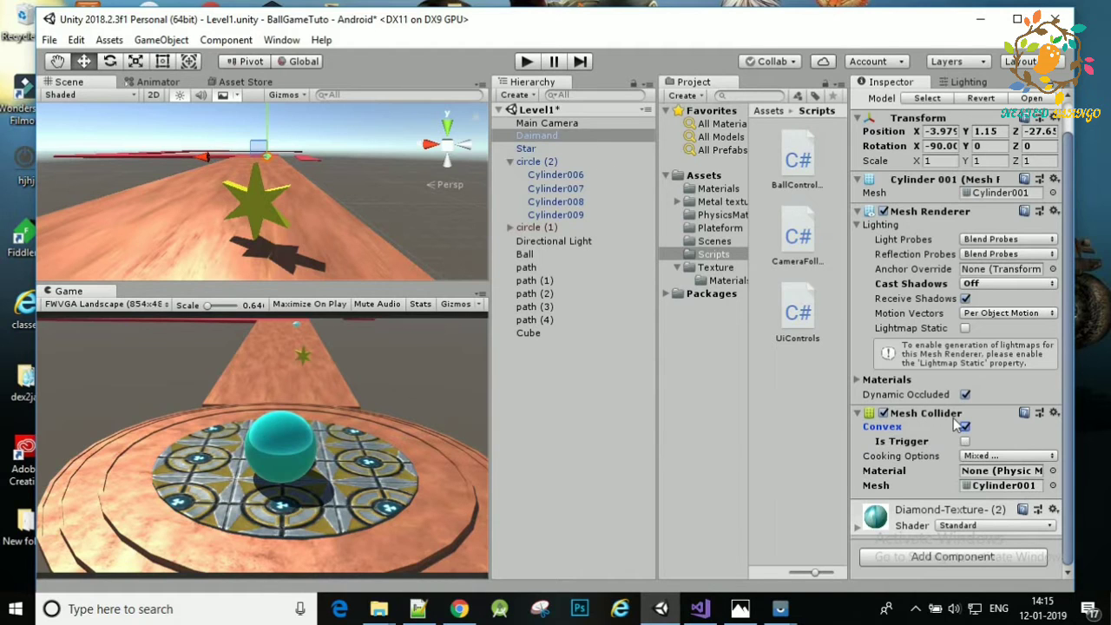
{"action": "left_click", "coordinate": [966, 426]}
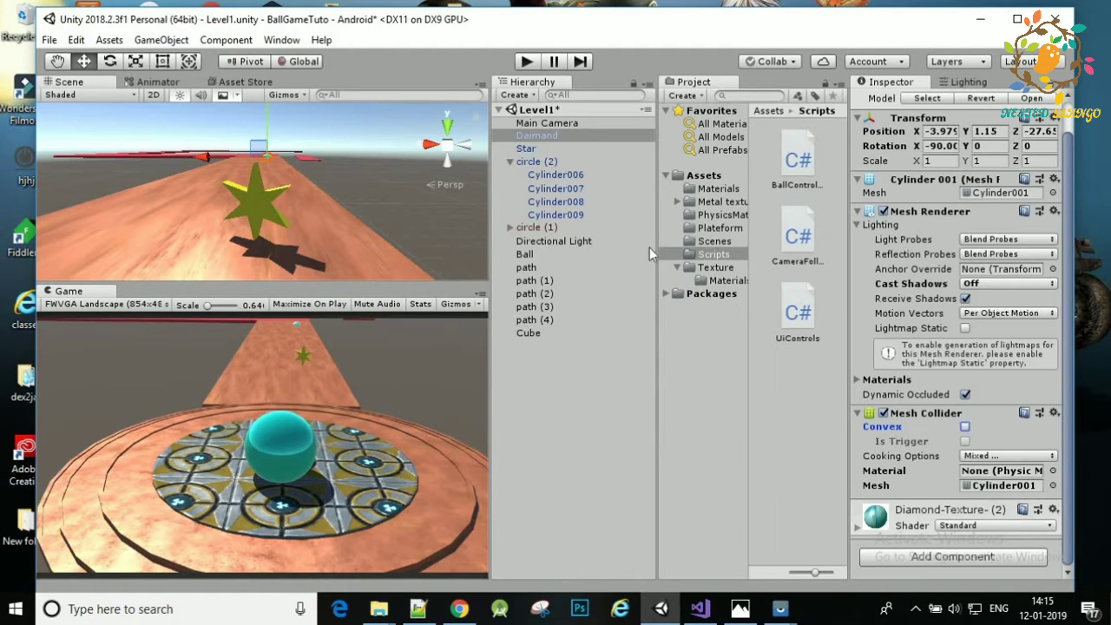
{"action": "left_click", "coordinate": [531, 149]}
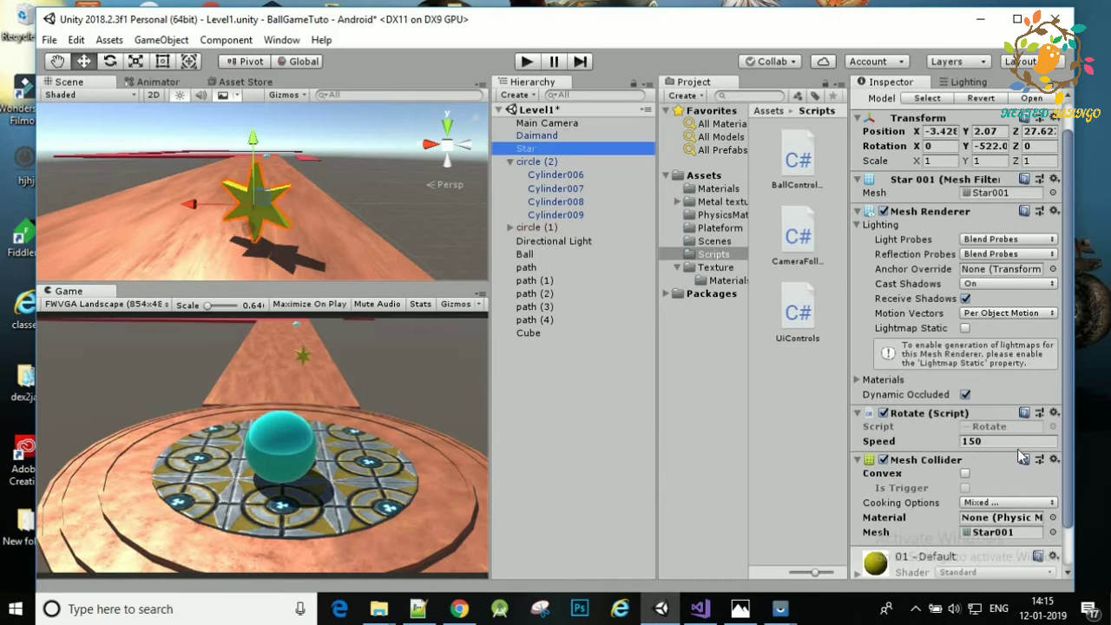
{"action": "left_click", "coordinate": [965, 474]}
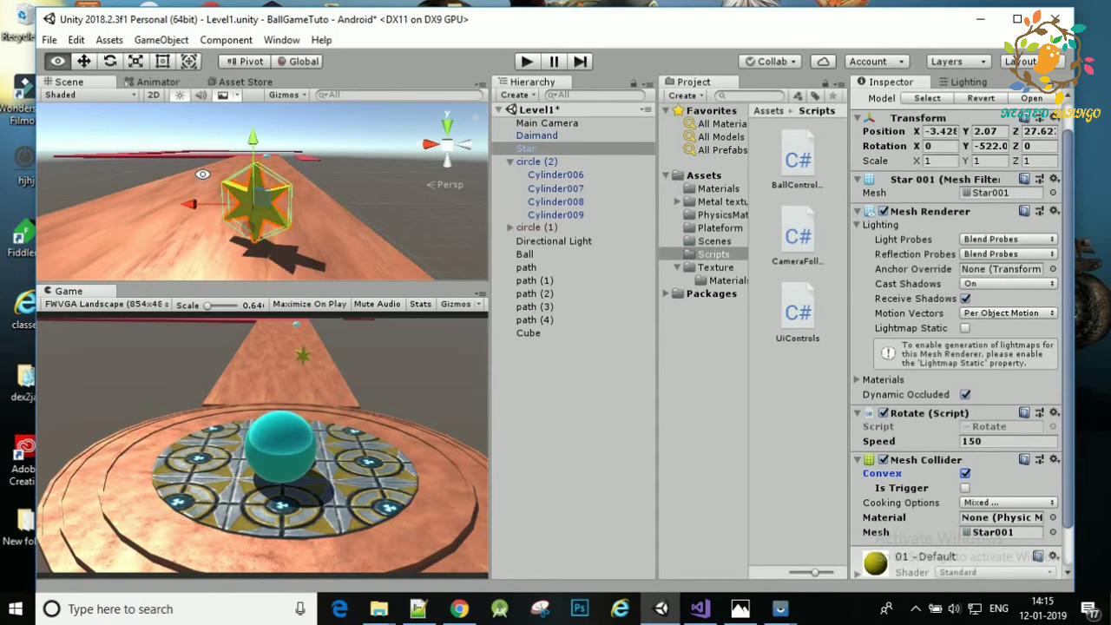
{"action": "left_click_drag", "start_coordinate": [261, 200], "coordinate": [269, 178], "text": "alt"}
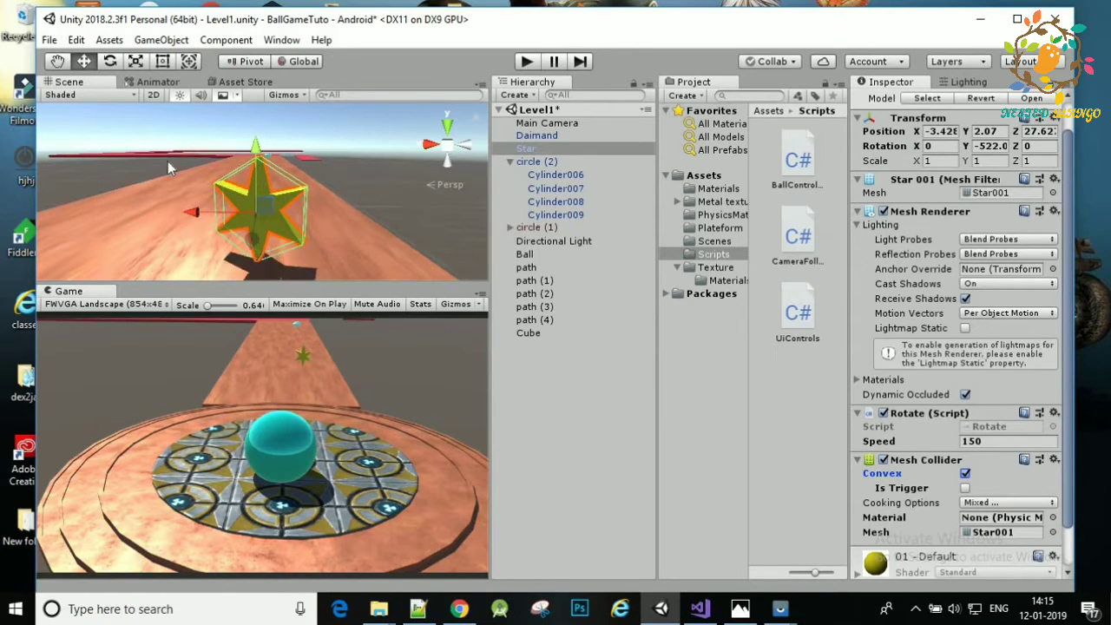
{"action": "left_click", "coordinate": [966, 474]}
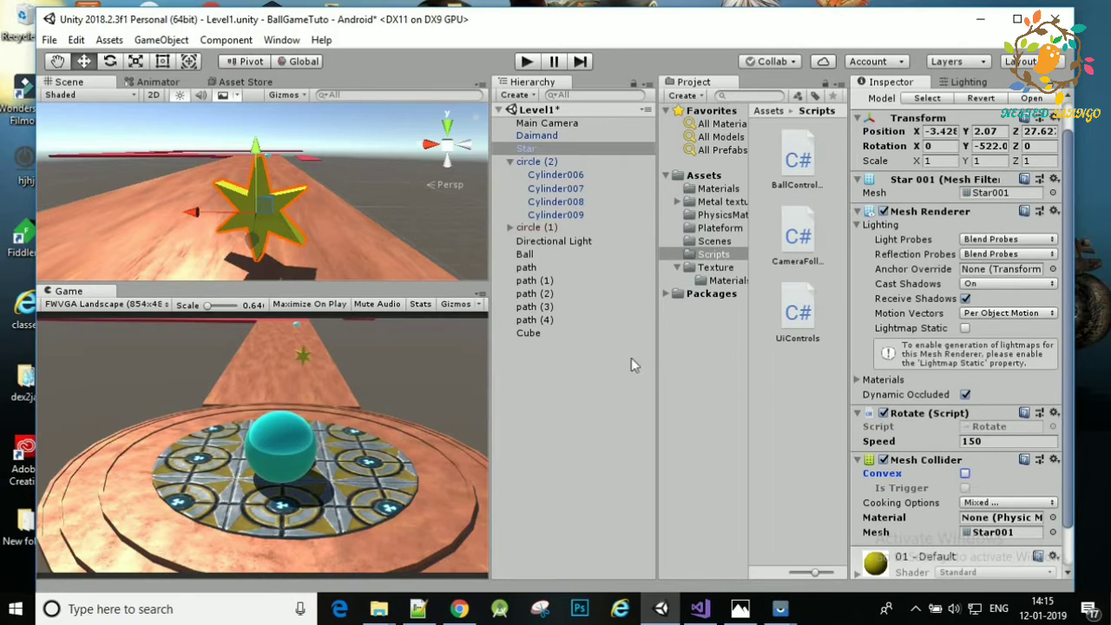
Add an OnCollisionEnter method after FixedUpdate in BallController
{"action": "left_click", "coordinate": [700, 608]}
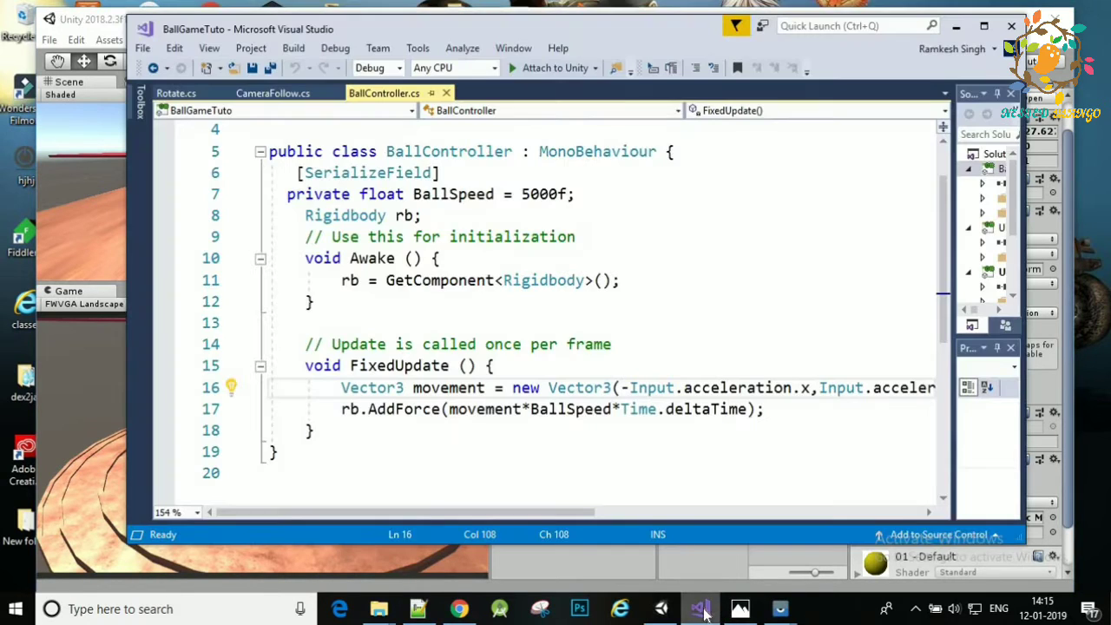
{"action": "left_click", "coordinate": [334, 431]}
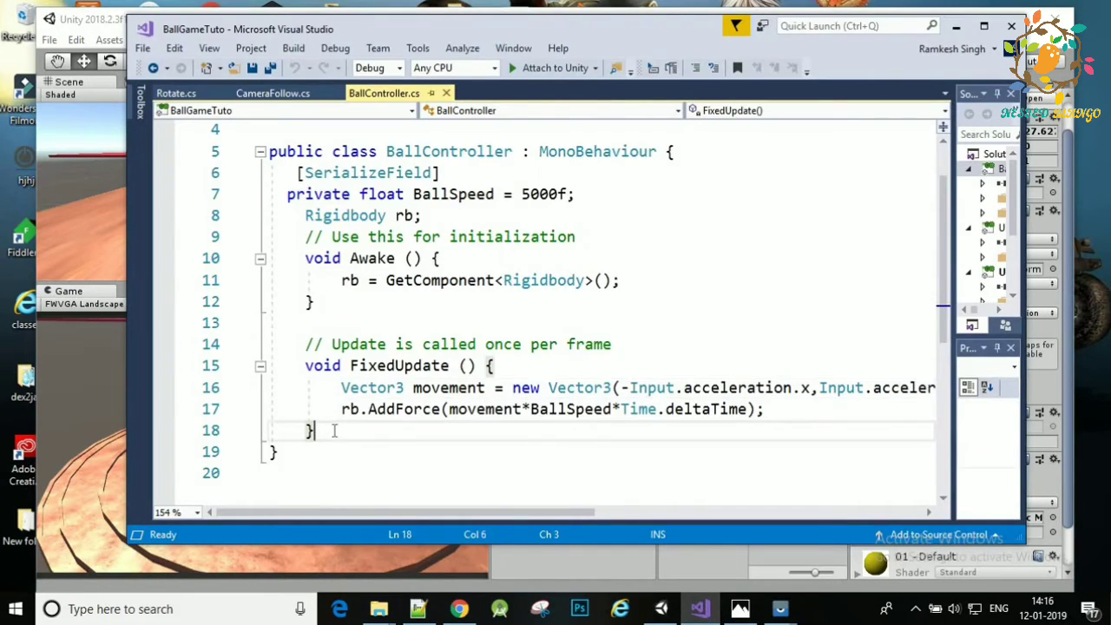
{"action": "key", "text": "Return"}
{"action": "type", "text": "on"}
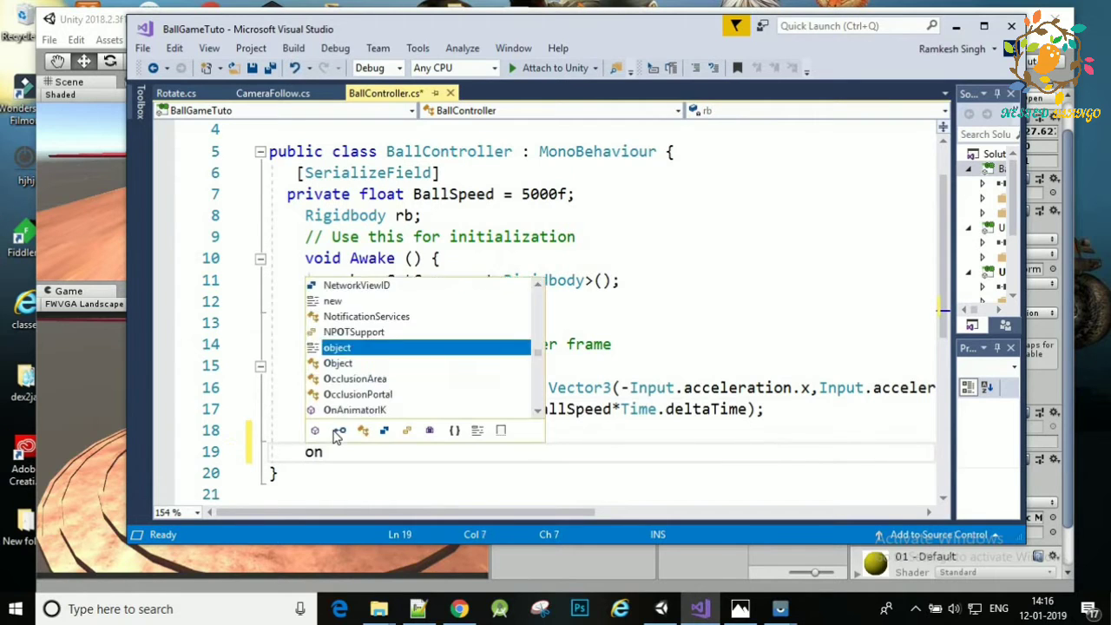
{"action": "type", "text": "C"}
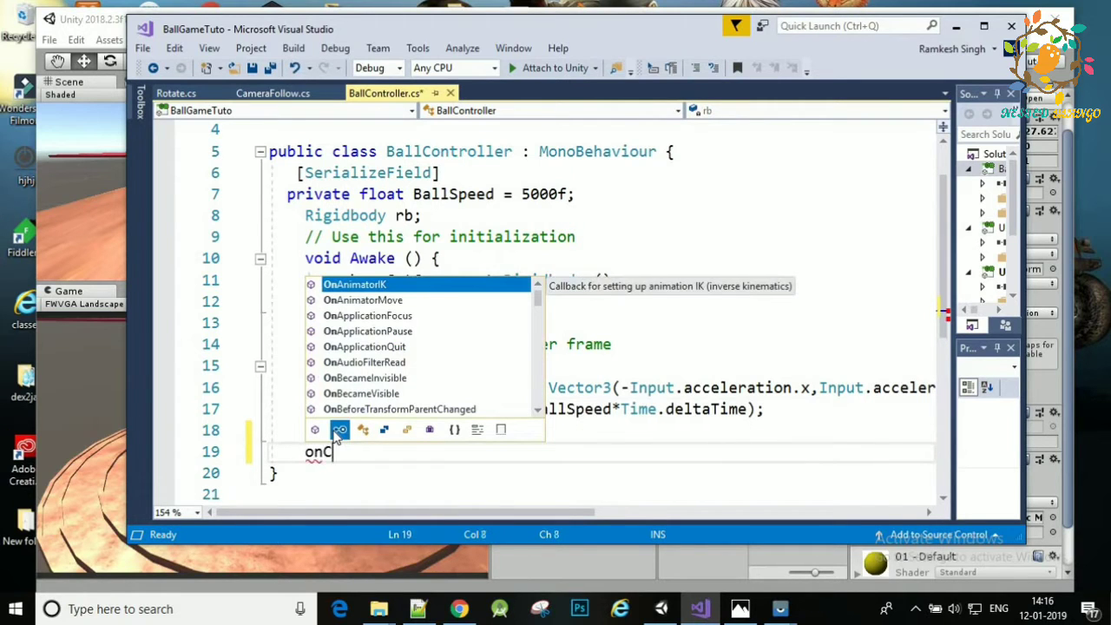
{"action": "type", "text": "o"}
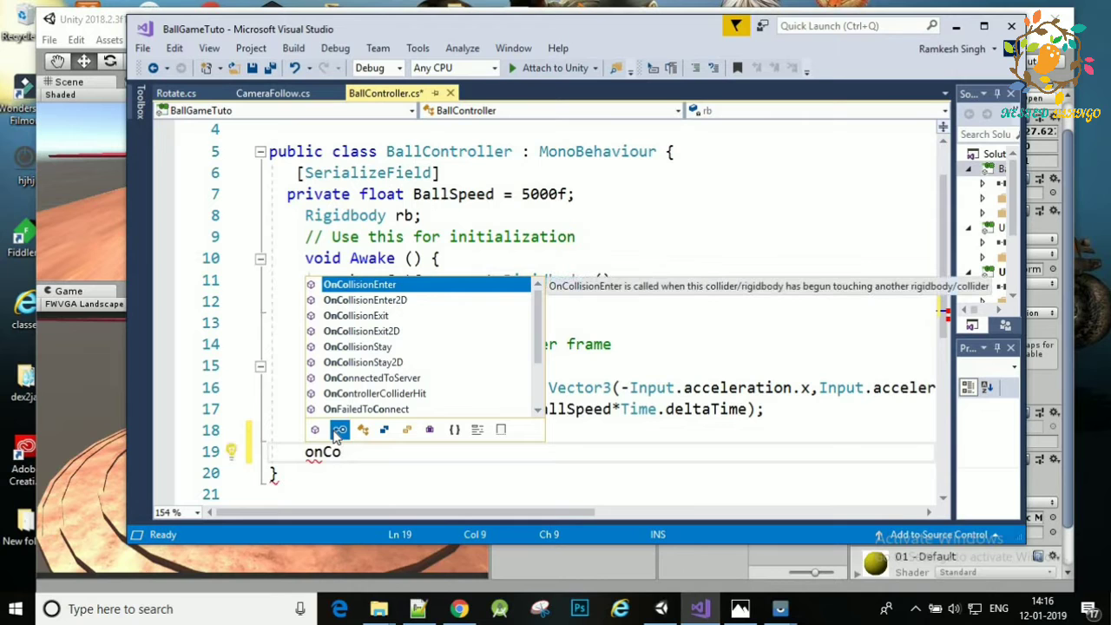
{"action": "key", "text": "Tab"}
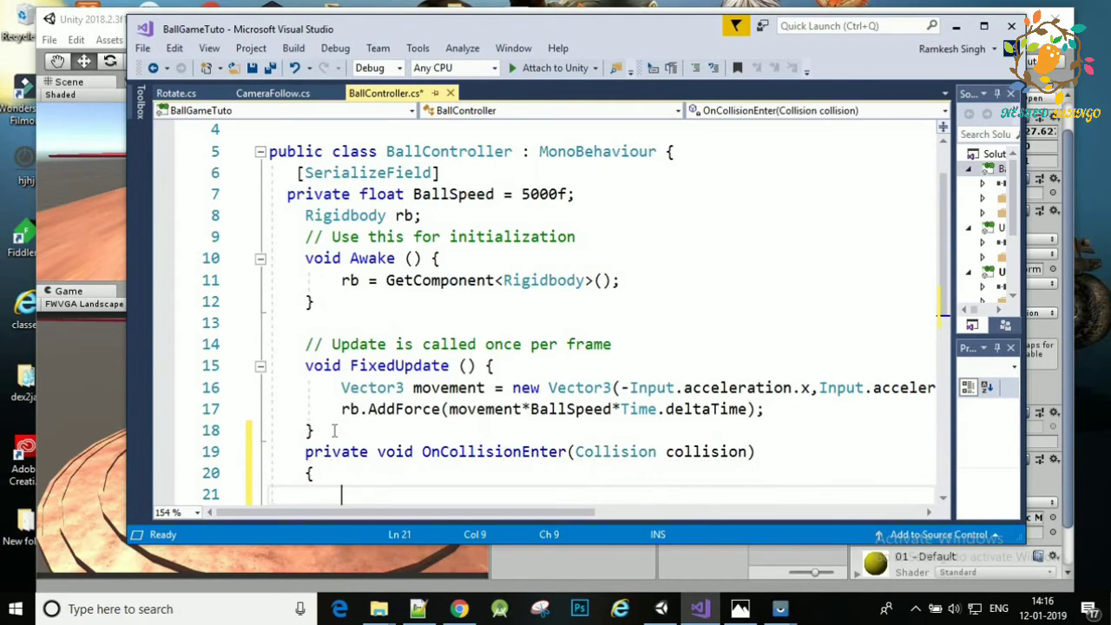
{"action": "scroll", "coordinate": [382, 414], "scroll_direction": "down", "scroll_amount": 2}
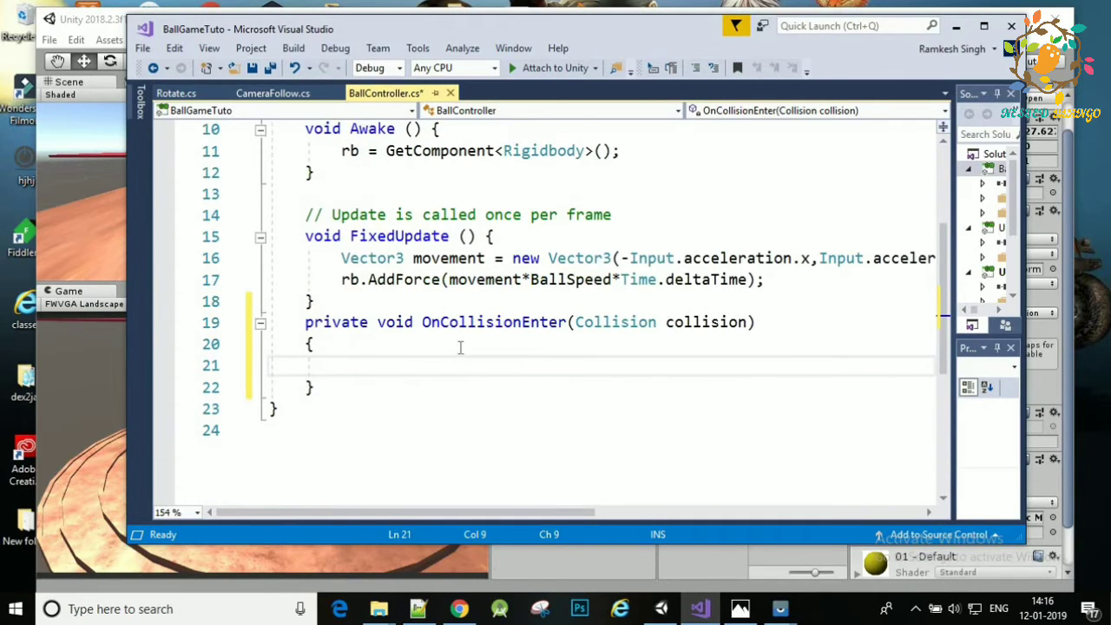
{"action": "left_click_drag", "start_coordinate": [421, 327], "coordinate": [564, 333]}
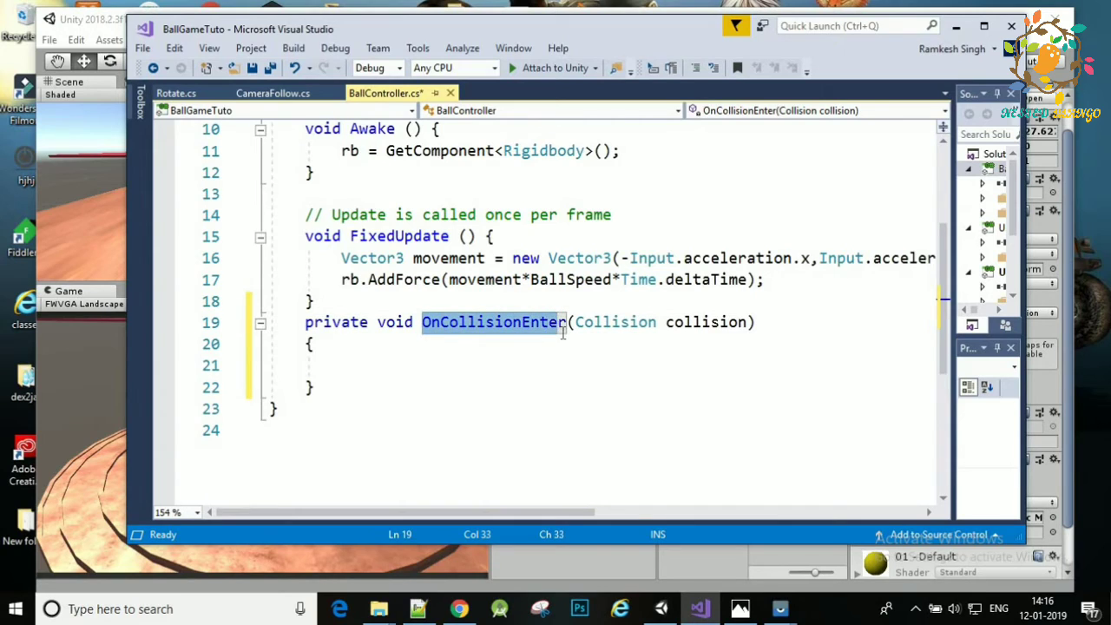
Insert a trial OnCollisionExit stub, delete it, and save the script
{"action": "left_click", "coordinate": [346, 390]}
{"action": "key", "text": "Return"}
{"action": "type", "text": "void"}
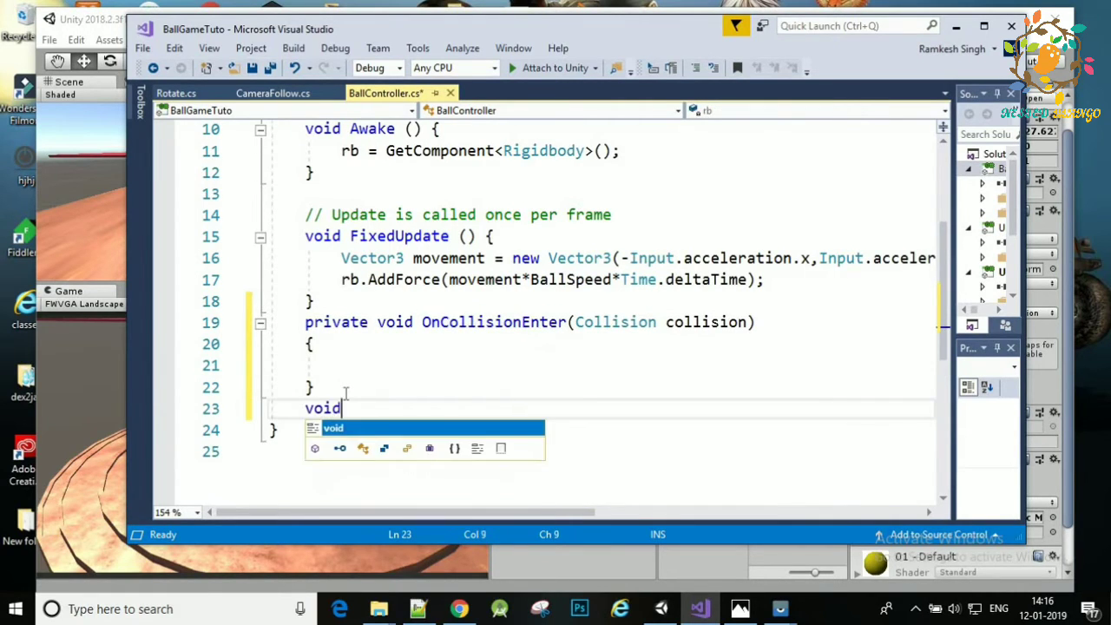
{"action": "type", "text": "On"}
{"action": "key", "text": "BackSpace"}
{"action": "key", "text": "BackSpace"}
{"action": "type", "text": "On"}
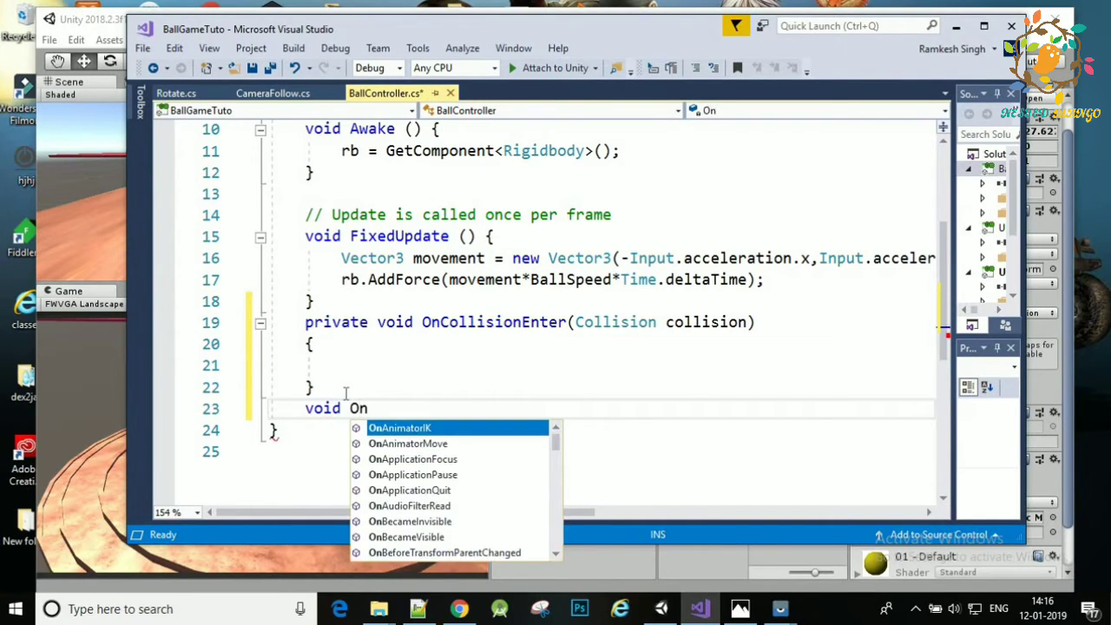
{"action": "type", "text": "Co"}
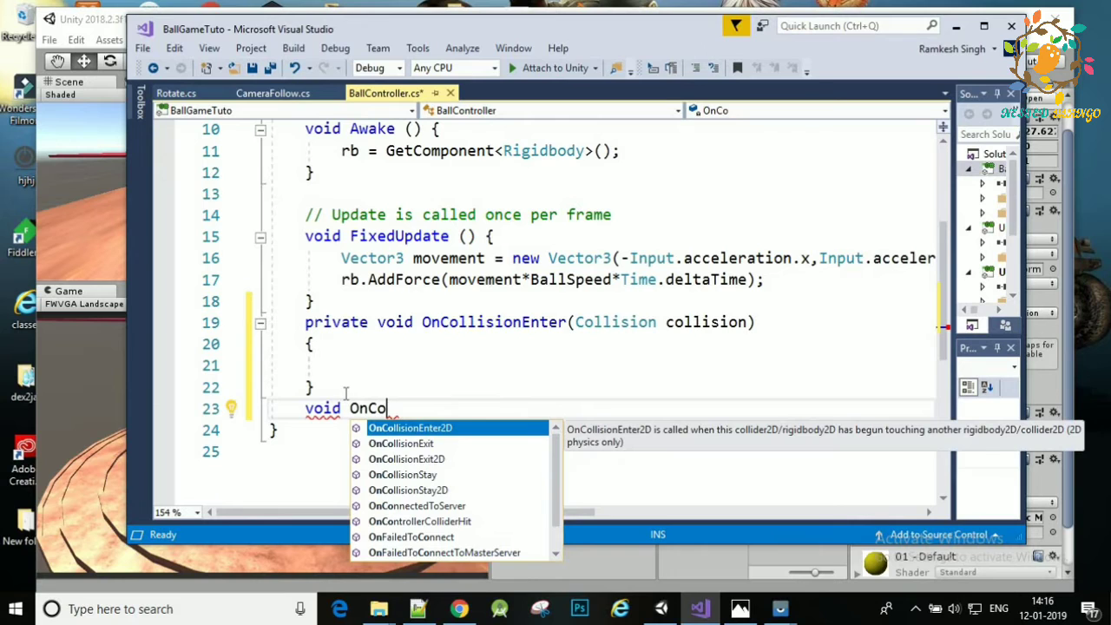
{"action": "left_click", "coordinate": [383, 444]}
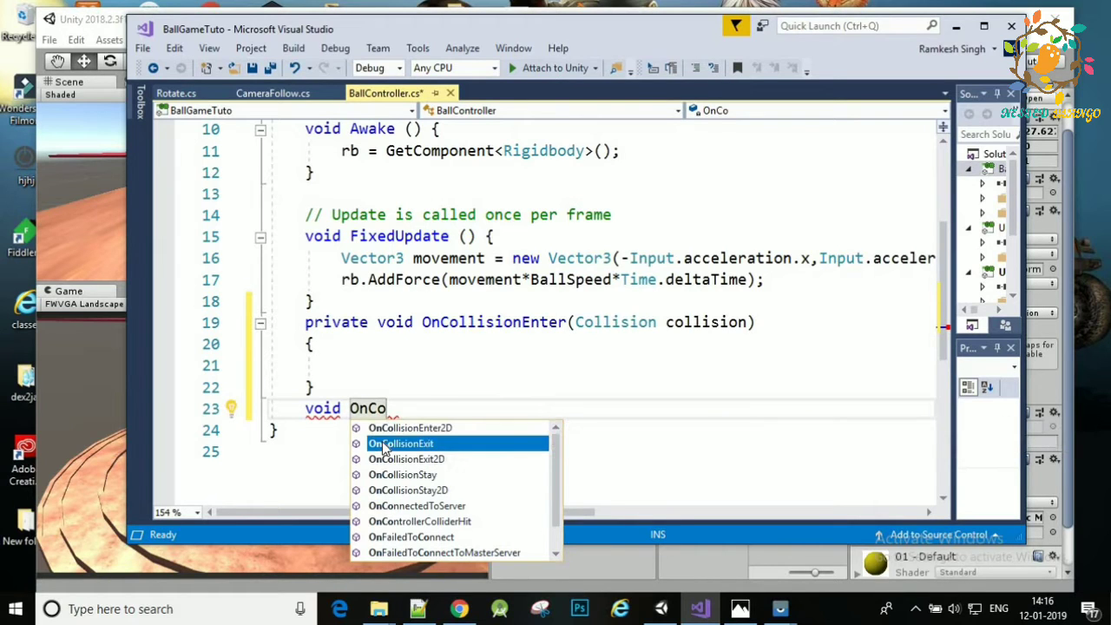
{"action": "double_click", "coordinate": [383, 444]}
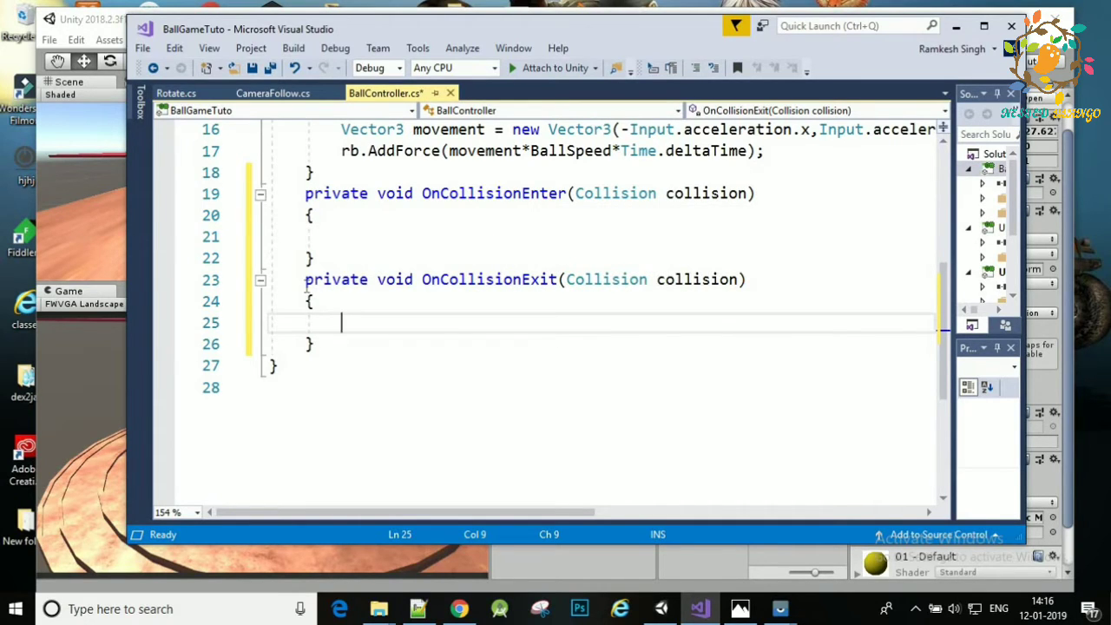
{"action": "left_click_drag", "start_coordinate": [305, 282], "coordinate": [339, 342]}
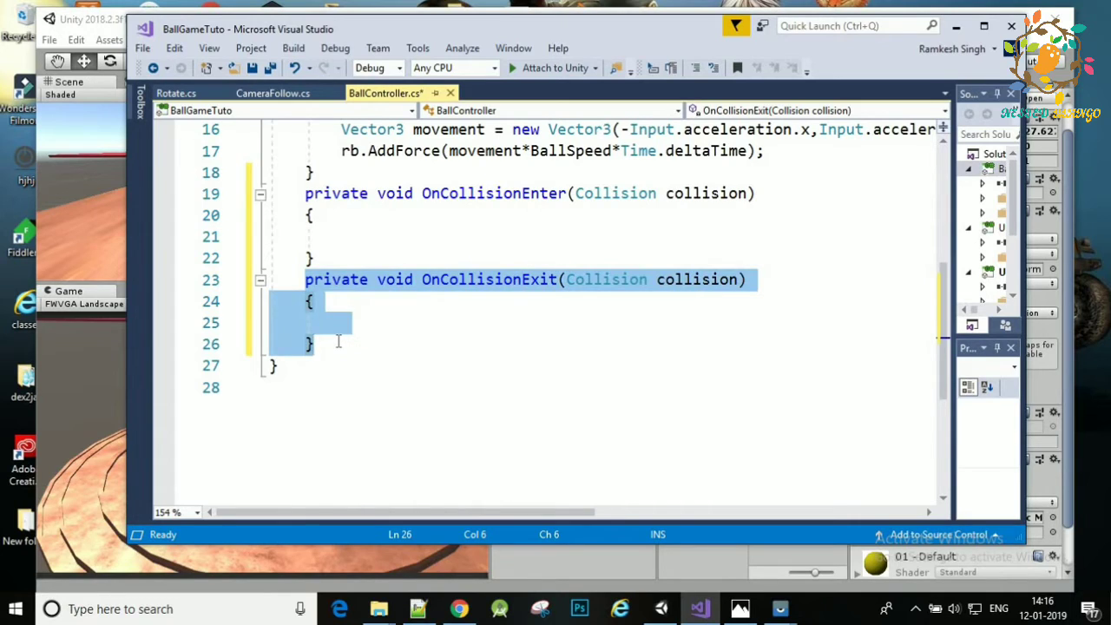
{"action": "key", "text": "Delete"}
{"action": "key", "text": "ctrl+s"}
{"action": "left_click", "coordinate": [346, 241]}
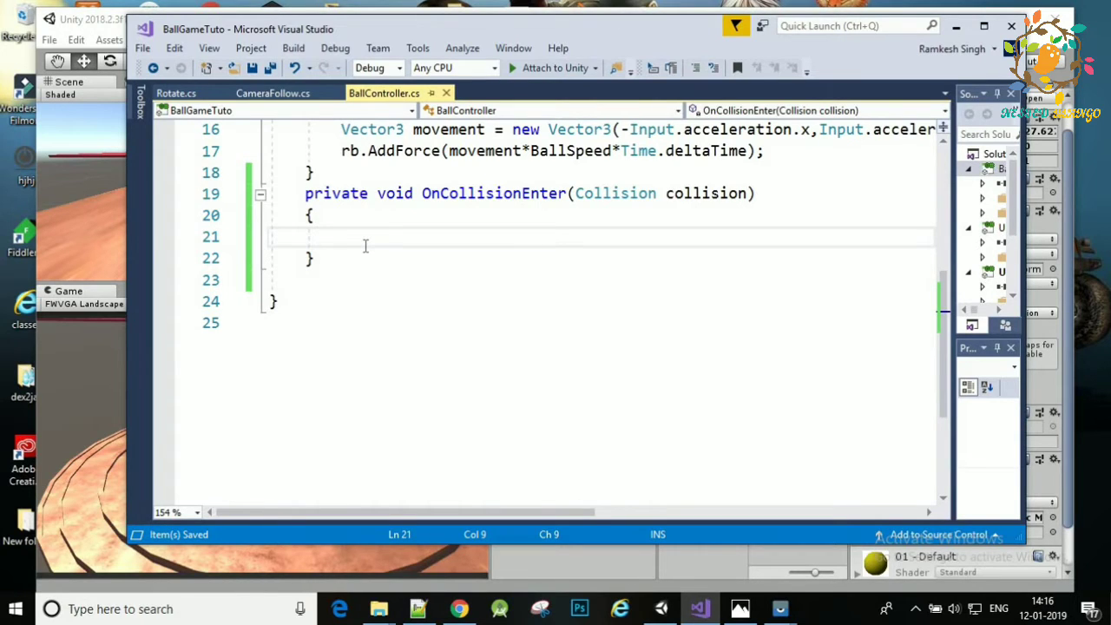
Type if(collision.gameObject.tag==" in OnCollisionEnter, accepting the gameObject completion
{"action": "type", "text": "if"}
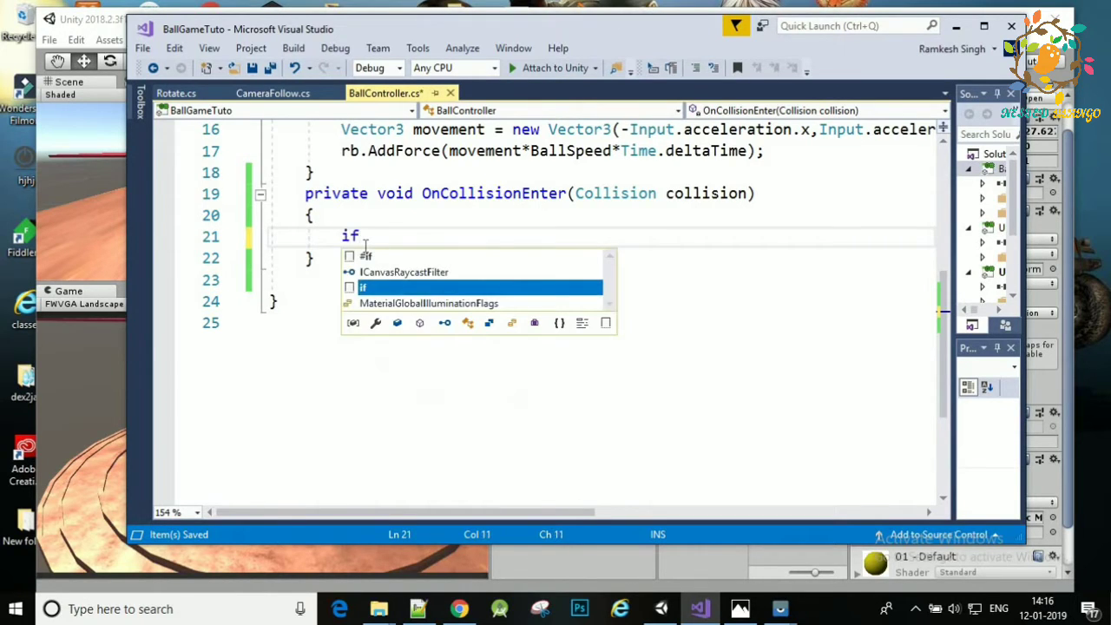
{"action": "type", "text": " ("}
{"action": "key", "text": "BackSpace"}
{"action": "key", "text": "BackSpace"}
{"action": "type", "text": "("}
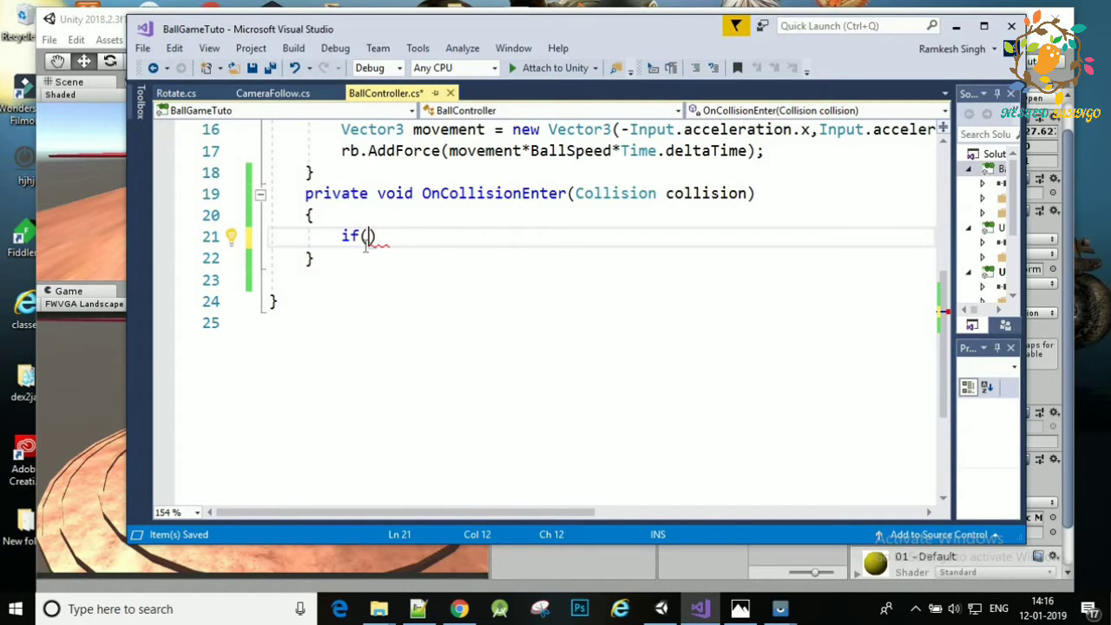
{"action": "type", "text": "col"}
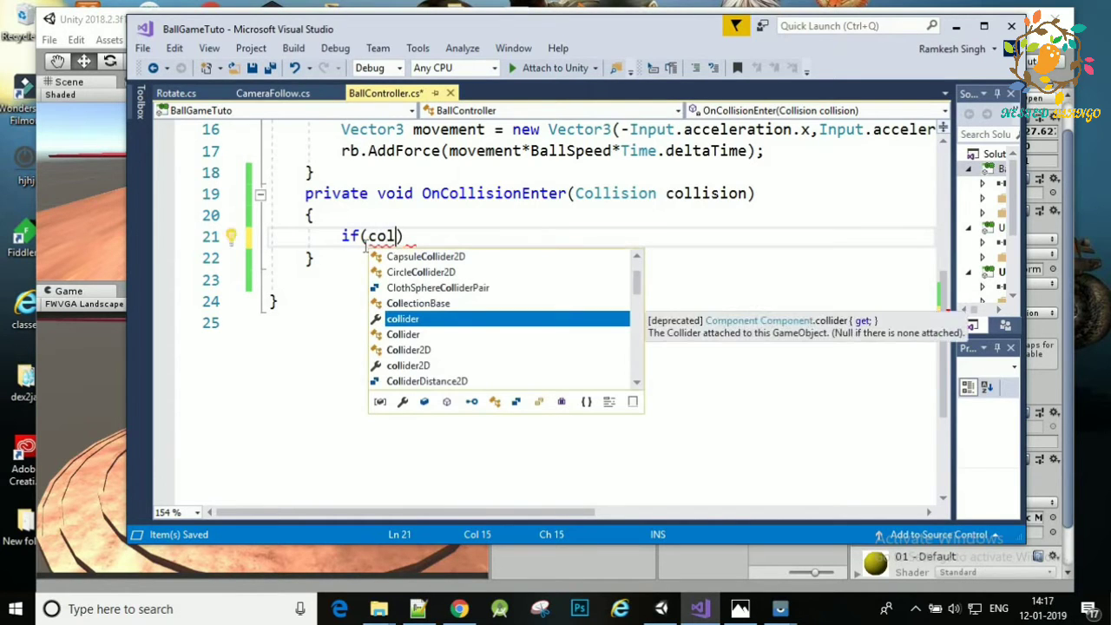
{"action": "type", "text": "l"}
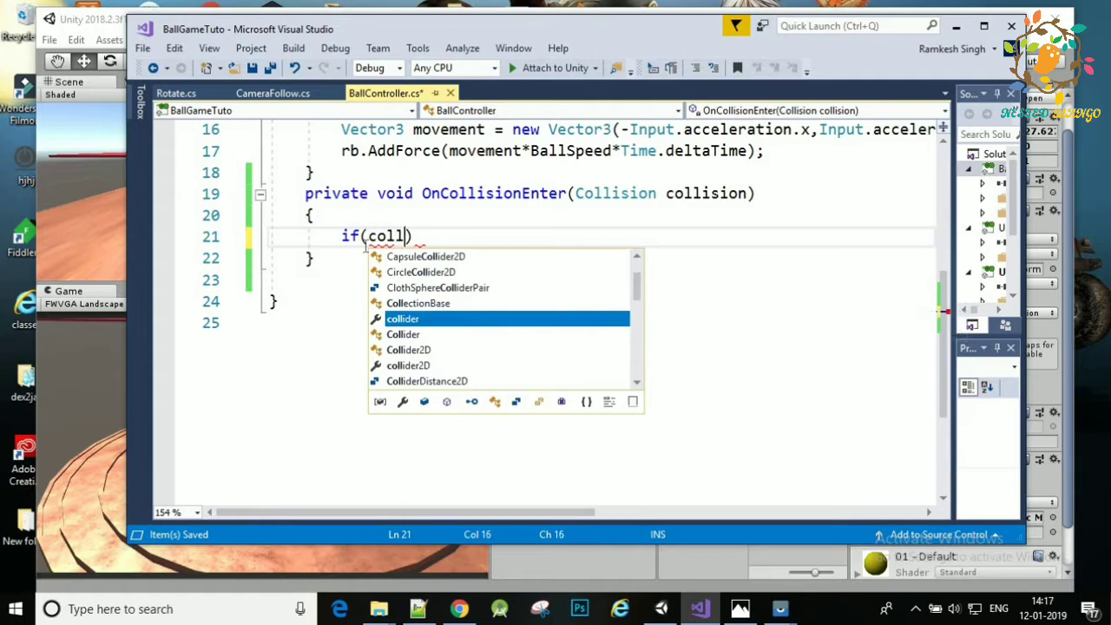
{"action": "type", "text": "is"}
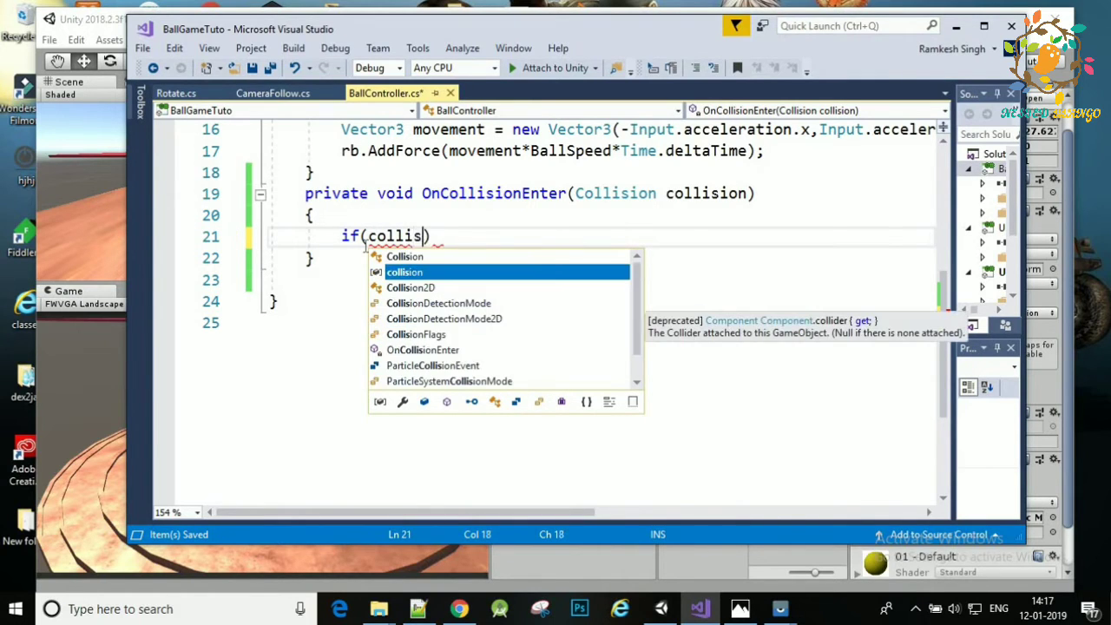
{"action": "type", "text": "ion.game"}
{"action": "key", "text": "Tab"}
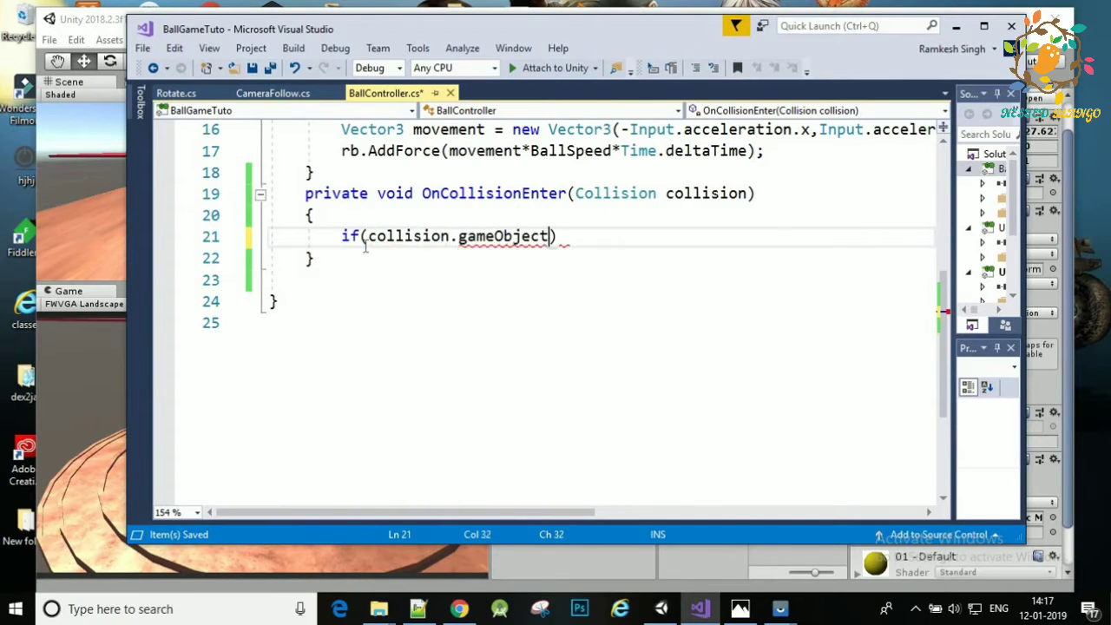
{"action": "type", "text": "."}
{"action": "type", "text": "tag"}
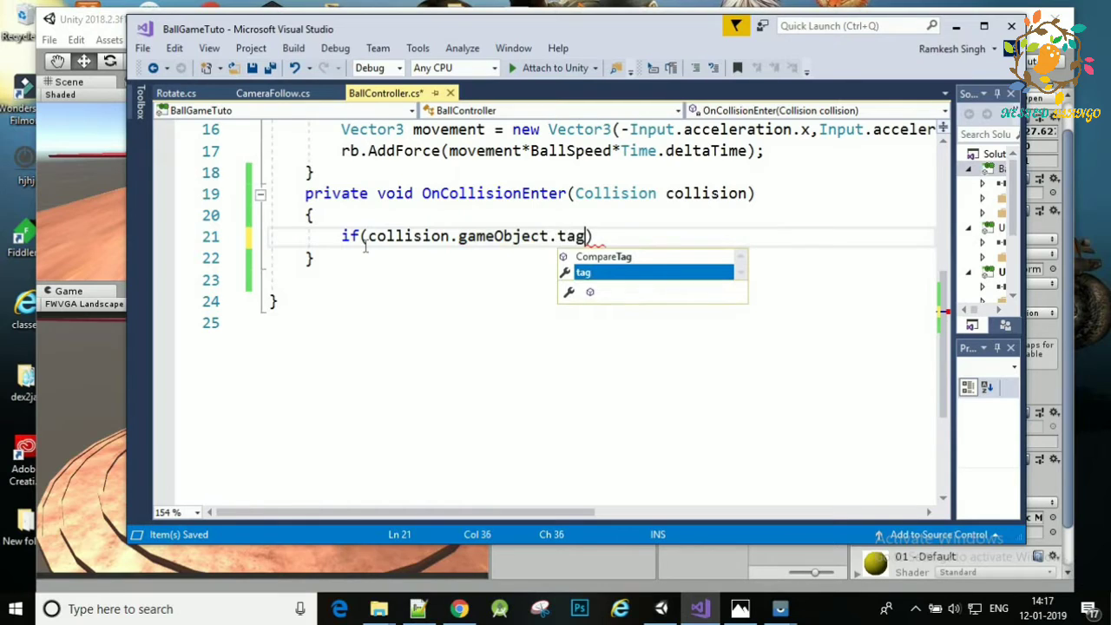
{"action": "type", "text": "==\""}
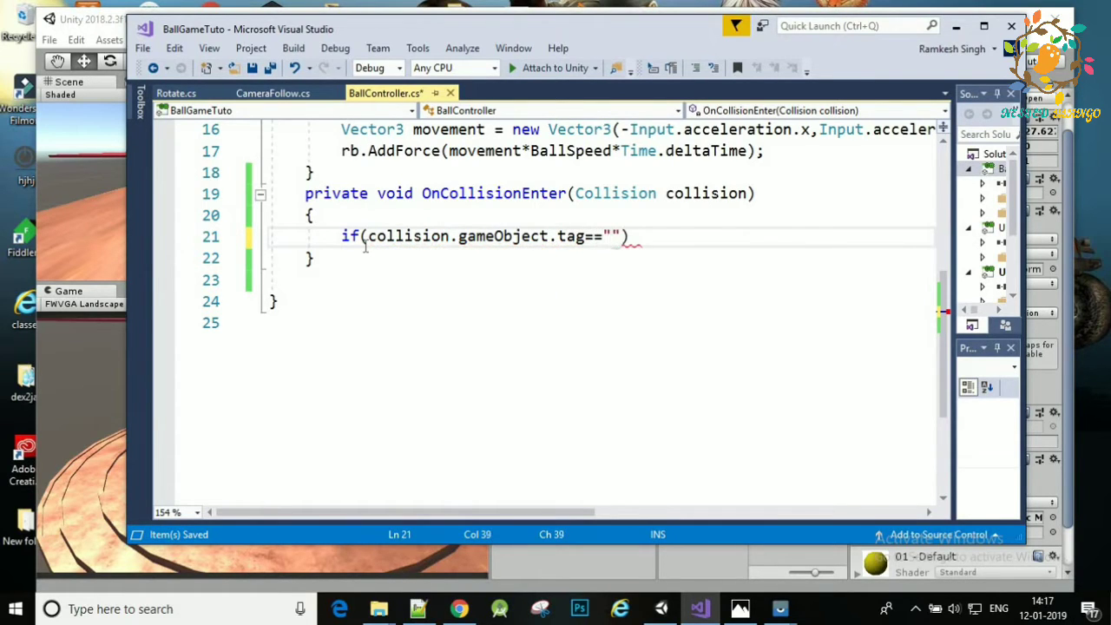
Confirm in Unity that the Star's tag is Star, then type Star into the comparison
{"action": "left_click", "coordinate": [658, 606]}
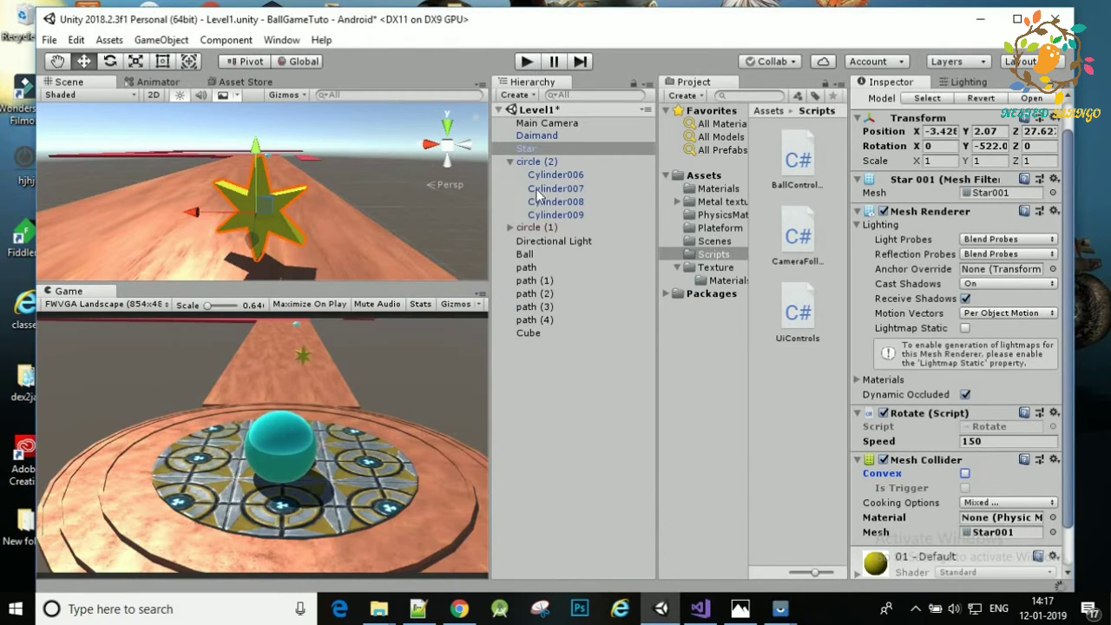
{"action": "left_click", "coordinate": [538, 147]}
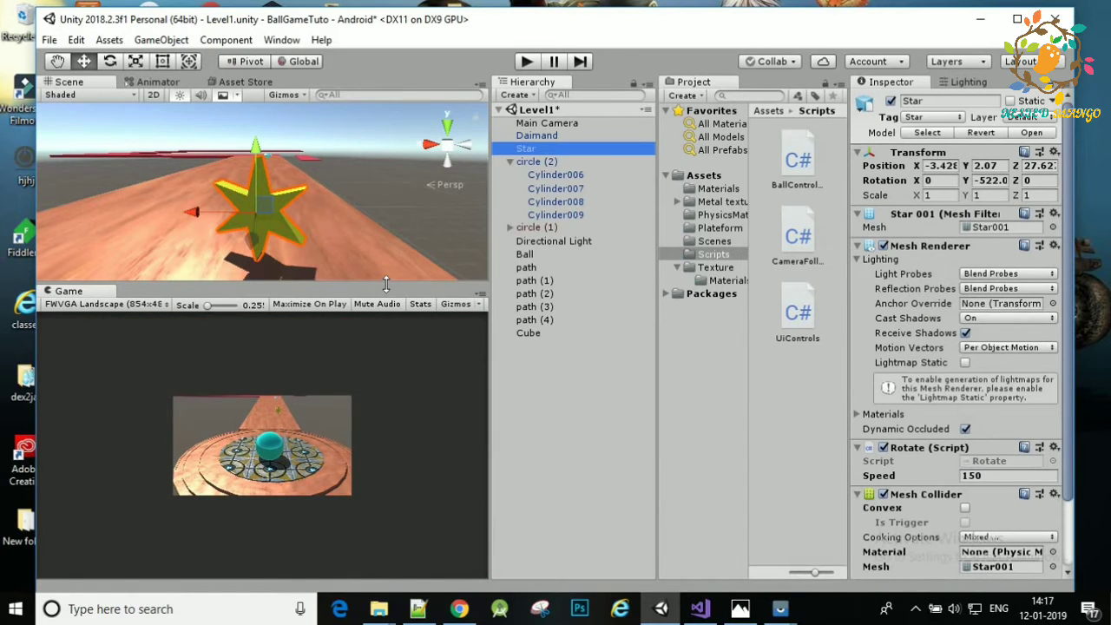
{"action": "left_click_drag", "start_coordinate": [388, 286], "coordinate": [386, 300]}
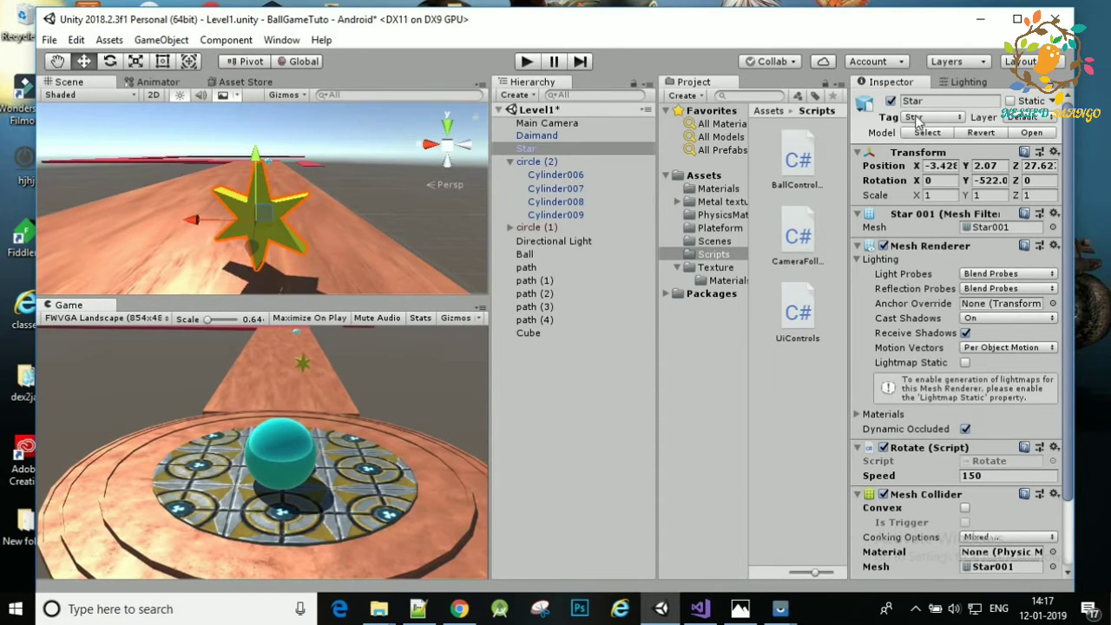
{"action": "left_click", "coordinate": [700, 609]}
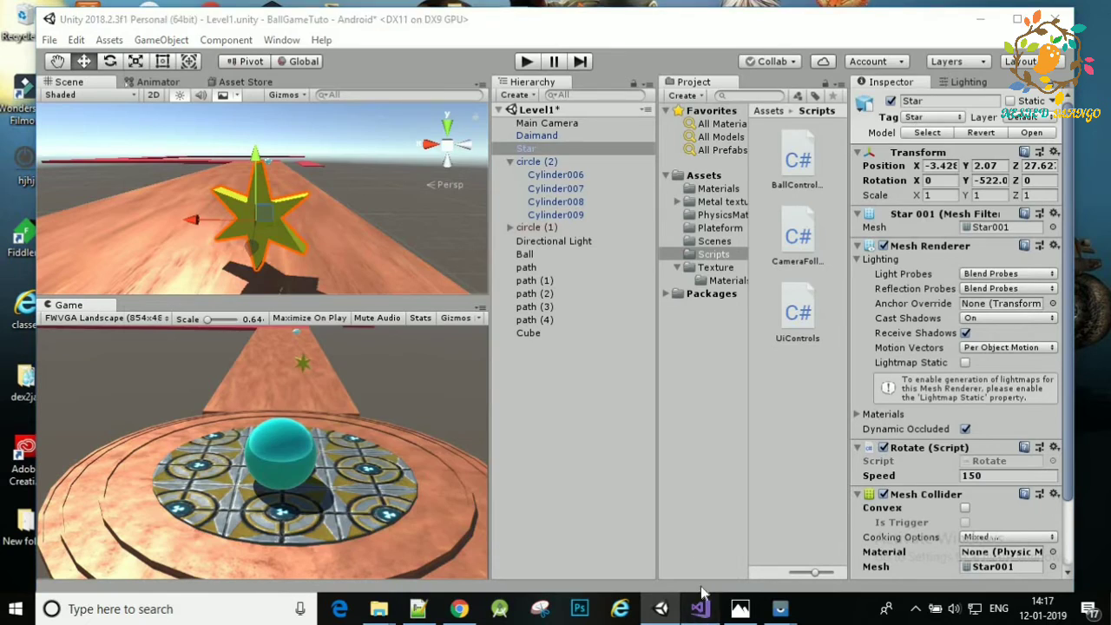
{"action": "type", "text": "Sta"}
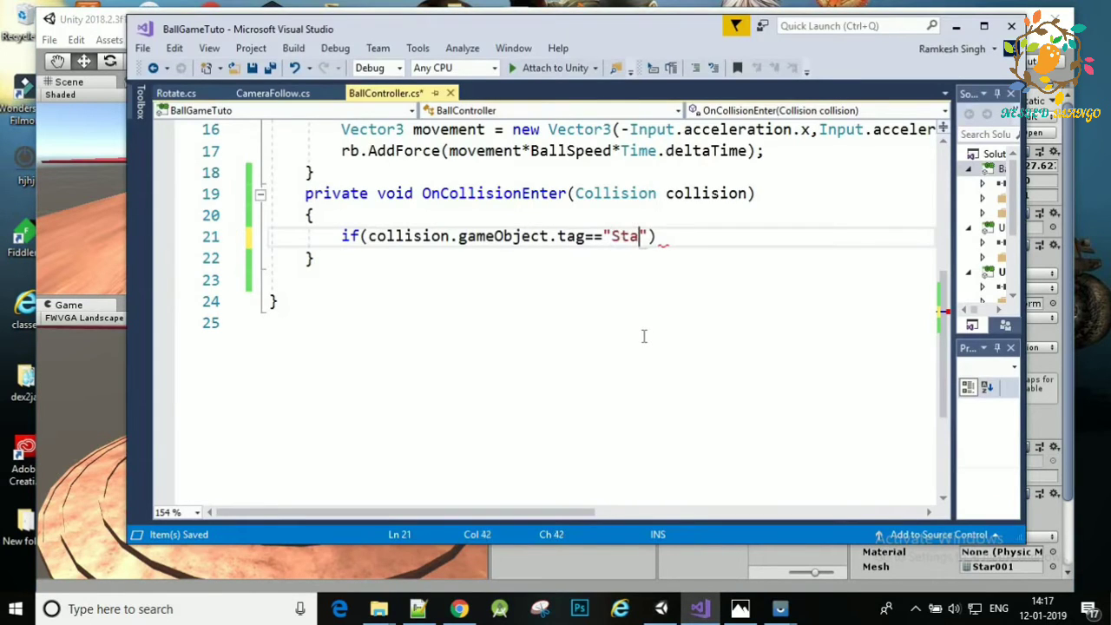
{"action": "type", "text": "r"}
Give the Star tag check a braced body that logs "Star collide", and save the script
{"action": "left_click", "coordinate": [685, 243]}
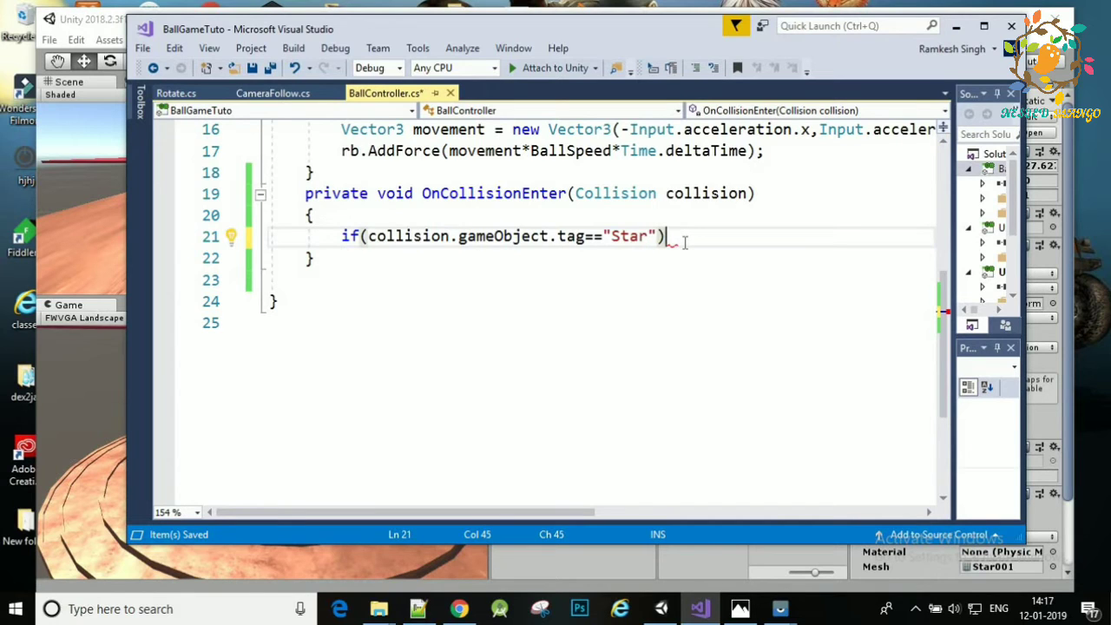
{"action": "type", "text": "{"}
{"action": "key", "text": "Return"}
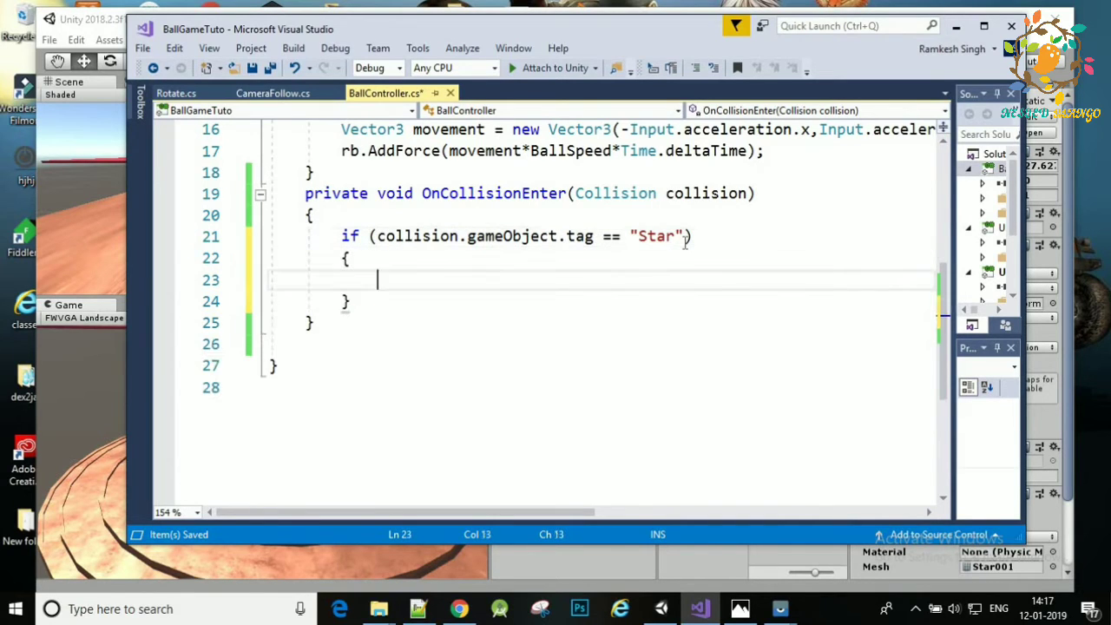
{"action": "key", "text": "ctrl+s"}
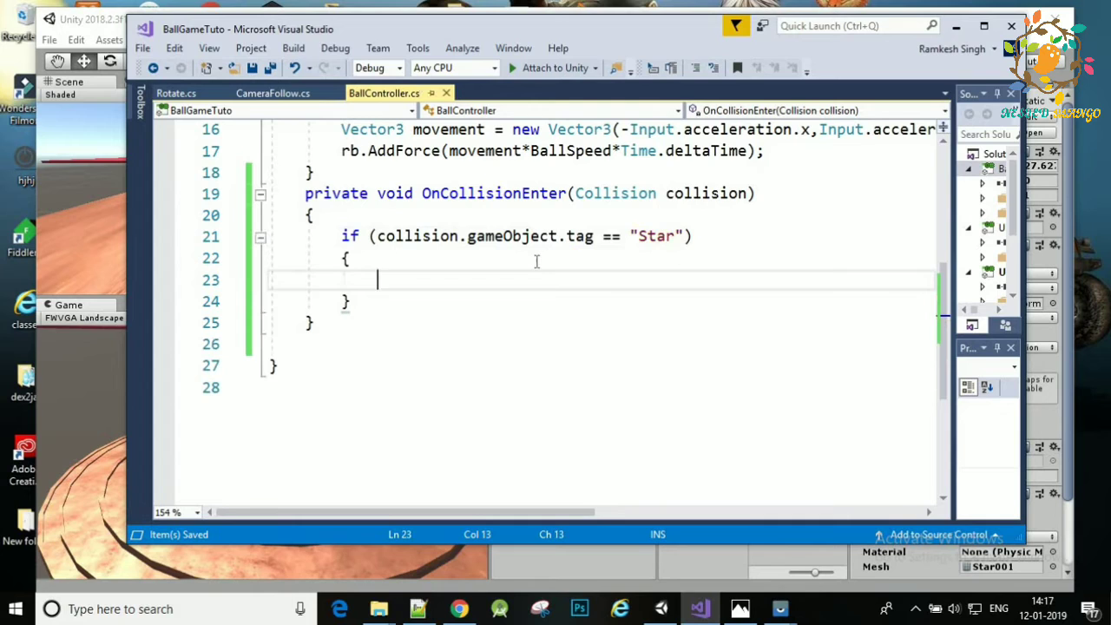
{"action": "type", "text": "De"}
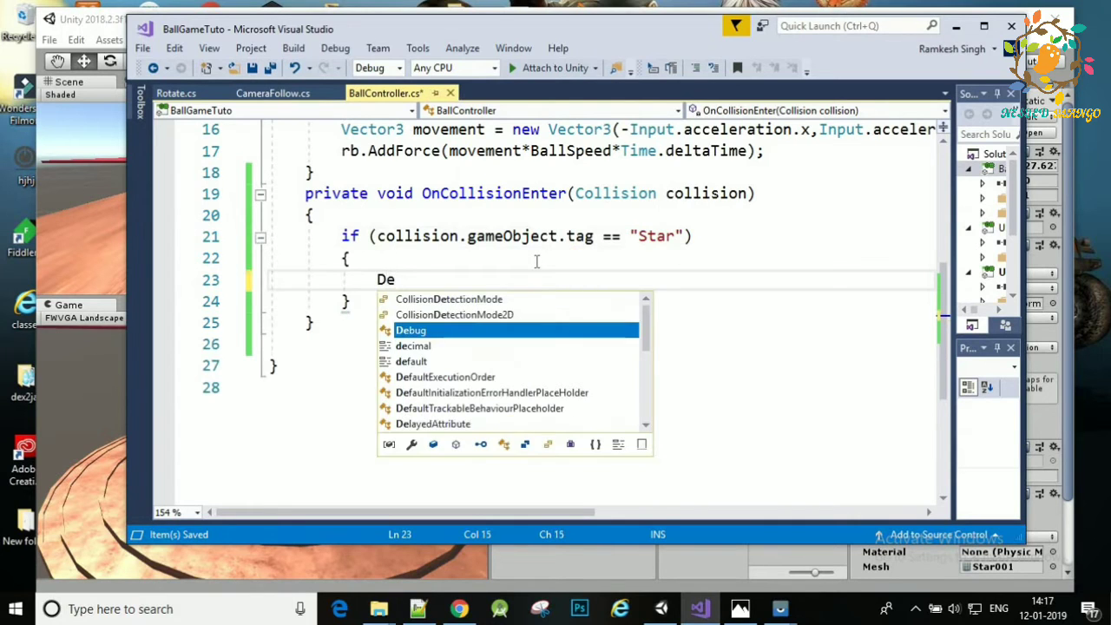
{"action": "type", "text": "bug."}
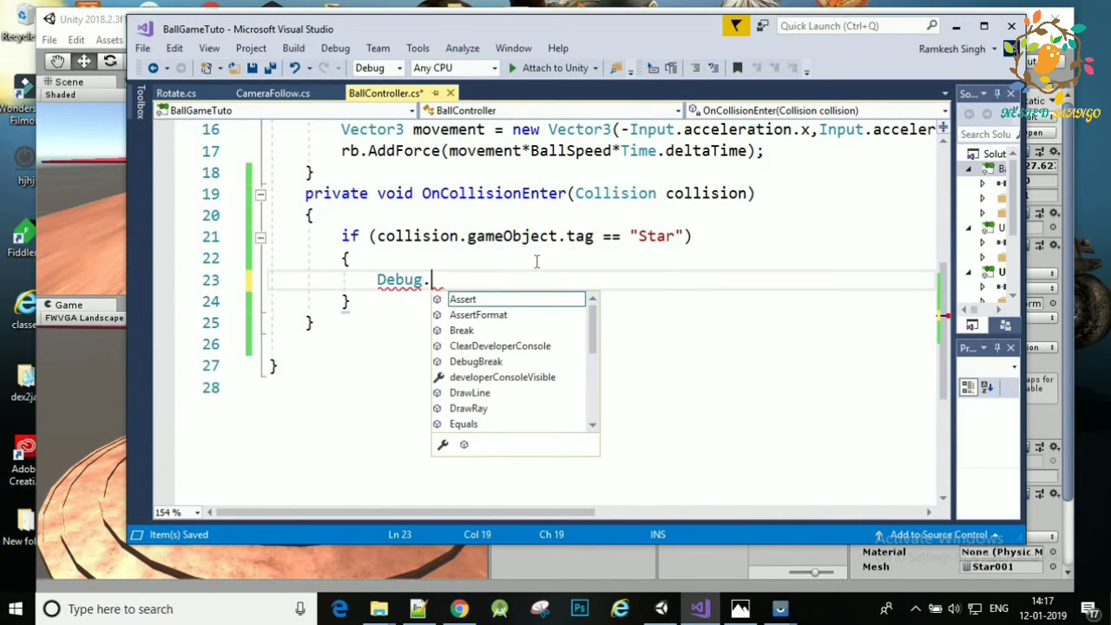
{"action": "type", "text": "Lo"}
{"action": "key", "text": "BackSpace"}
{"action": "key", "text": "Tab"}
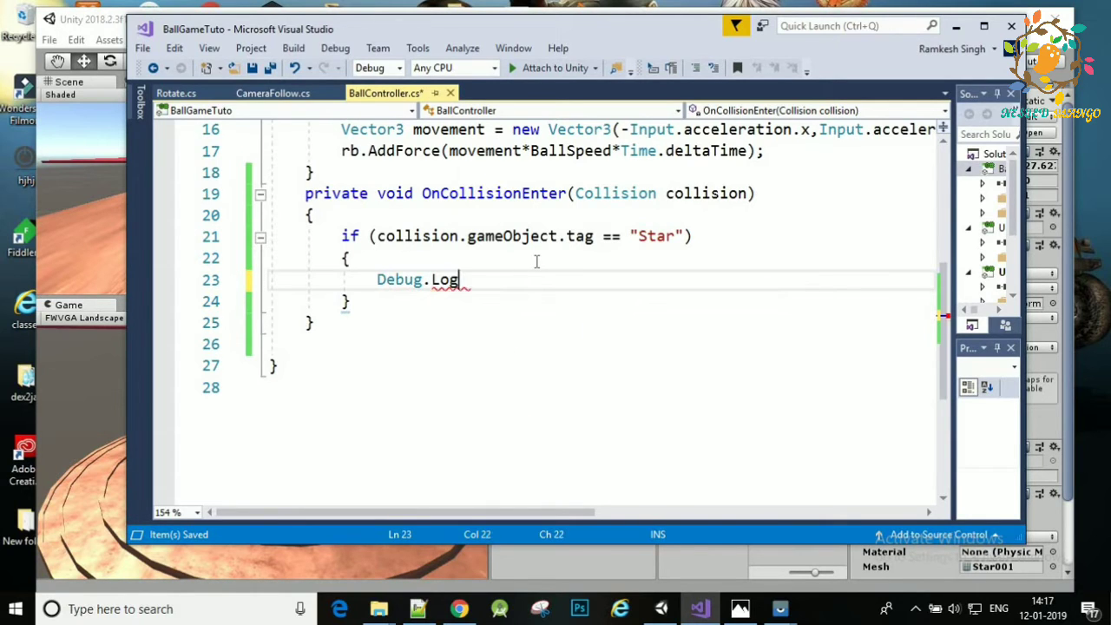
{"action": "type", "text": "(\"Star"}
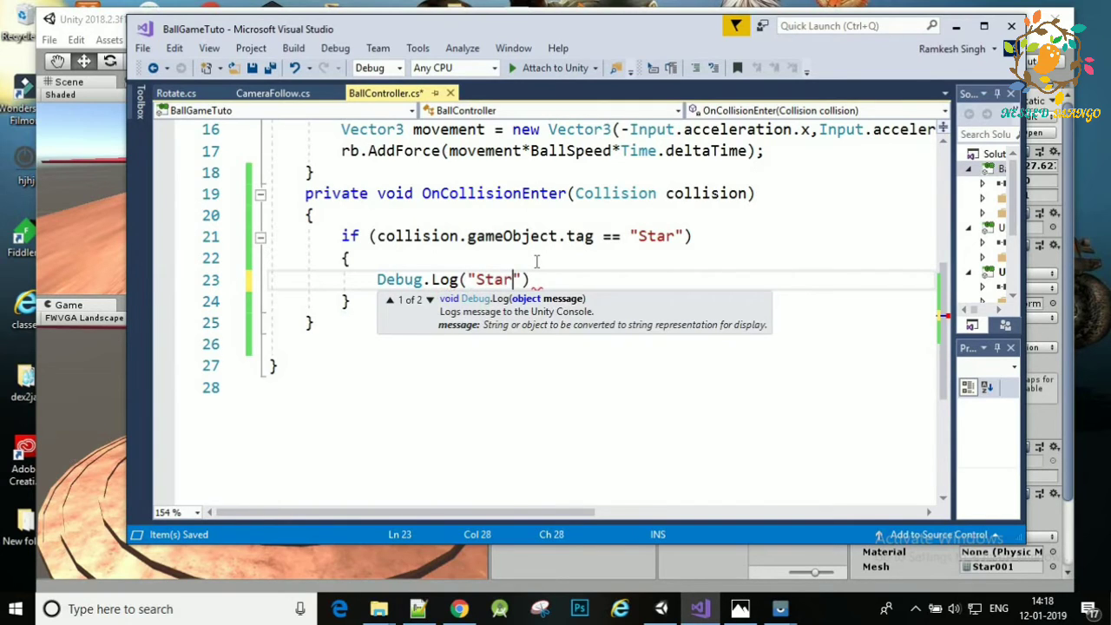
{"action": "type", "text": " collide"}
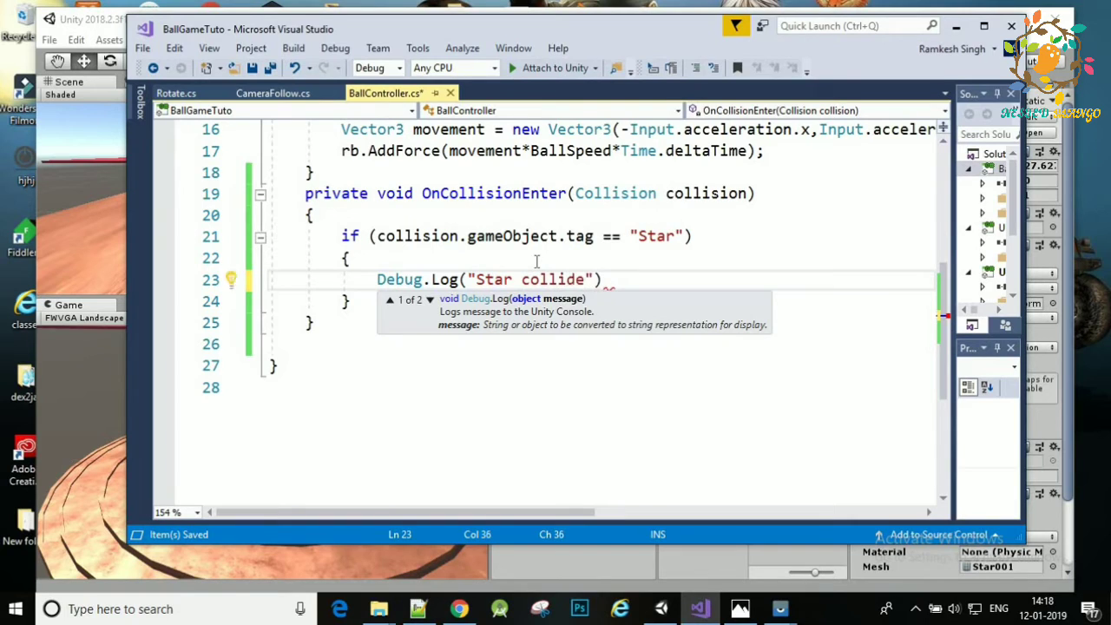
{"action": "key", "text": "Right"}
{"action": "key", "text": "Down"}
{"action": "key", "text": "Home"}
{"action": "key", "text": "Home"}
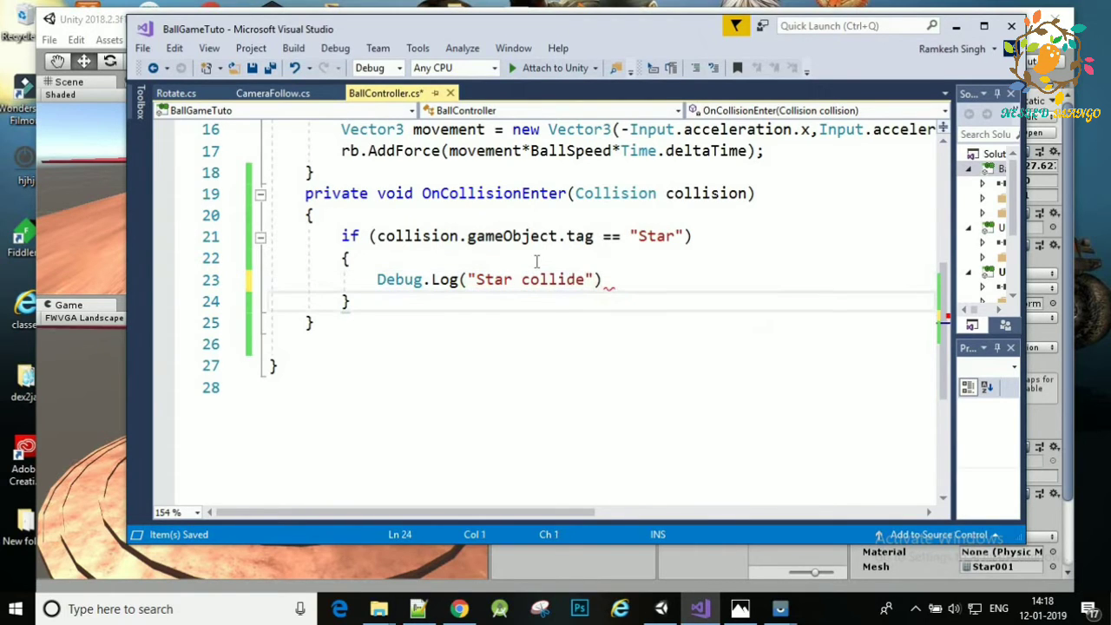
{"action": "left_click", "coordinate": [618, 278]}
{"action": "type", "text": ";"}
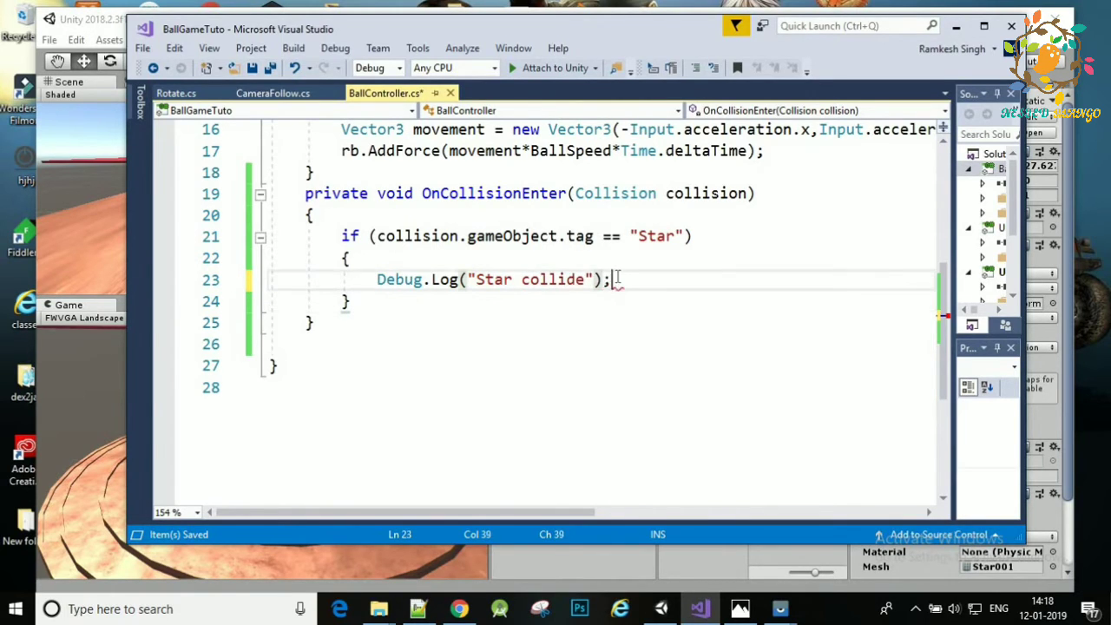
{"action": "key", "text": "ctrl+s"}
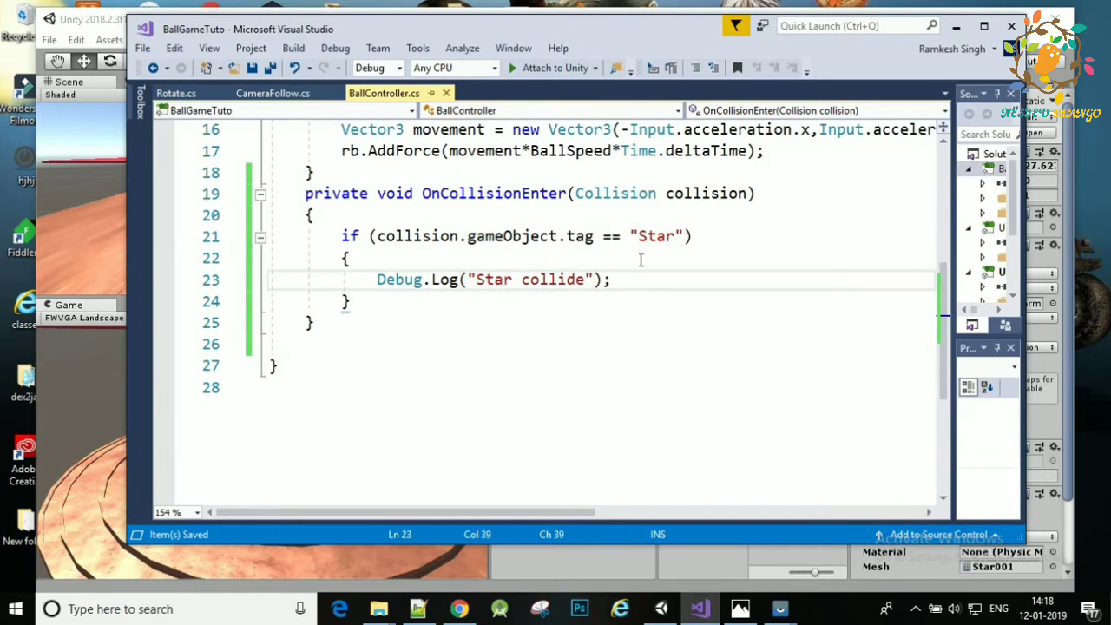
Start a second if statement below the Star block, typing if(coll
{"action": "left_click", "coordinate": [367, 299]}
{"action": "key", "text": "Return"}
{"action": "type", "text": "if("}
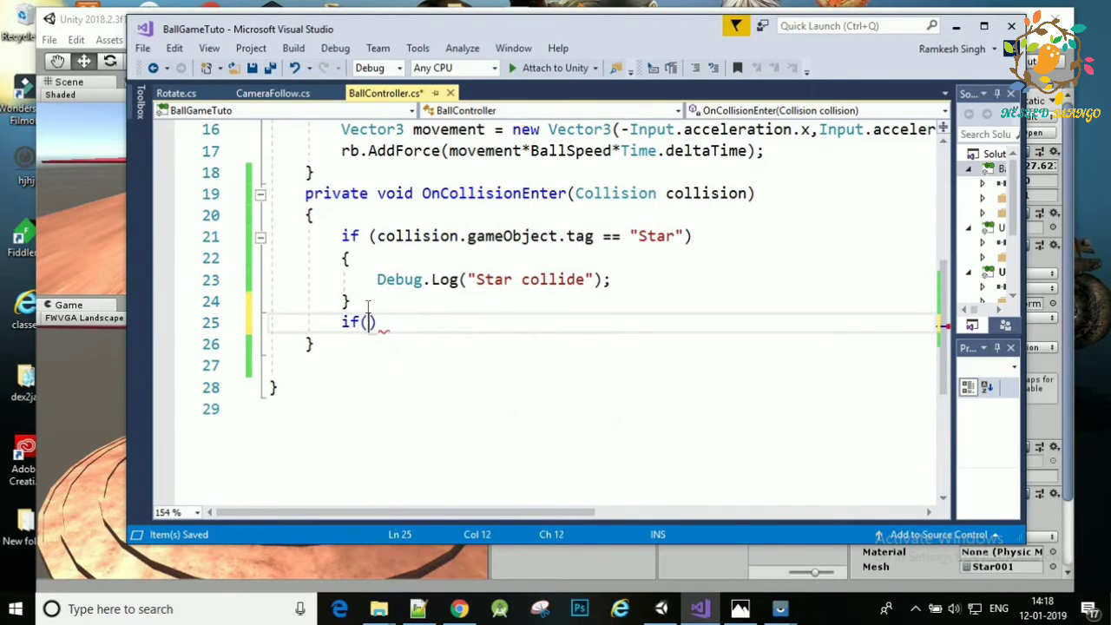
{"action": "type", "text": "coll"}
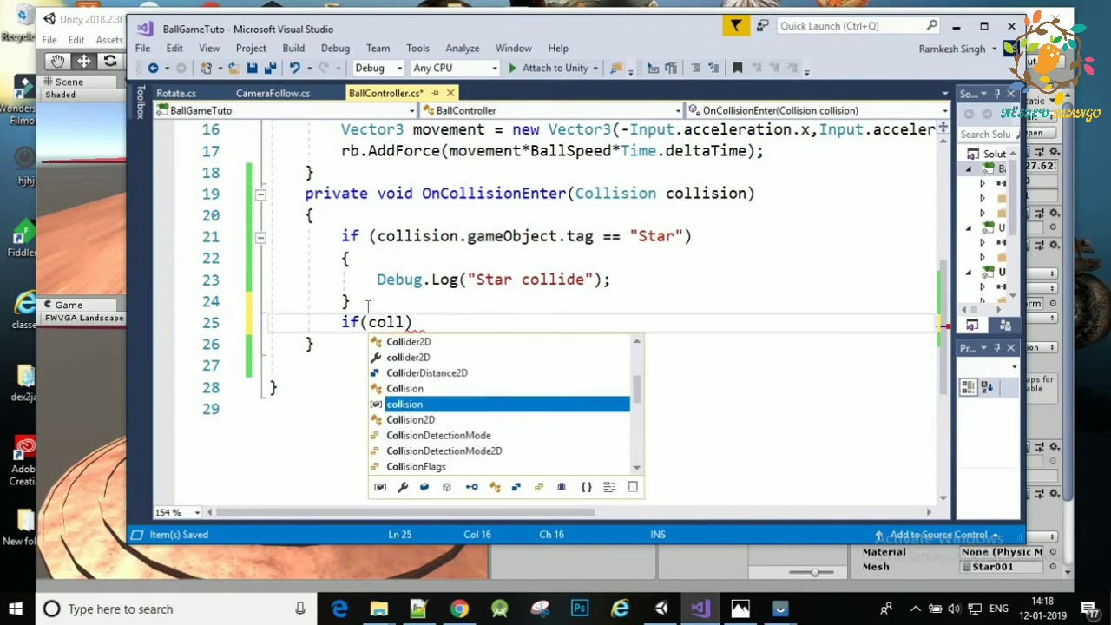
Complete the second condition as if(collision.gameObject.tag=="") using IntelliSense completions
{"action": "key", "text": "Tab"}
{"action": "type", "text": ".gam"}
{"action": "key", "text": "Tab"}
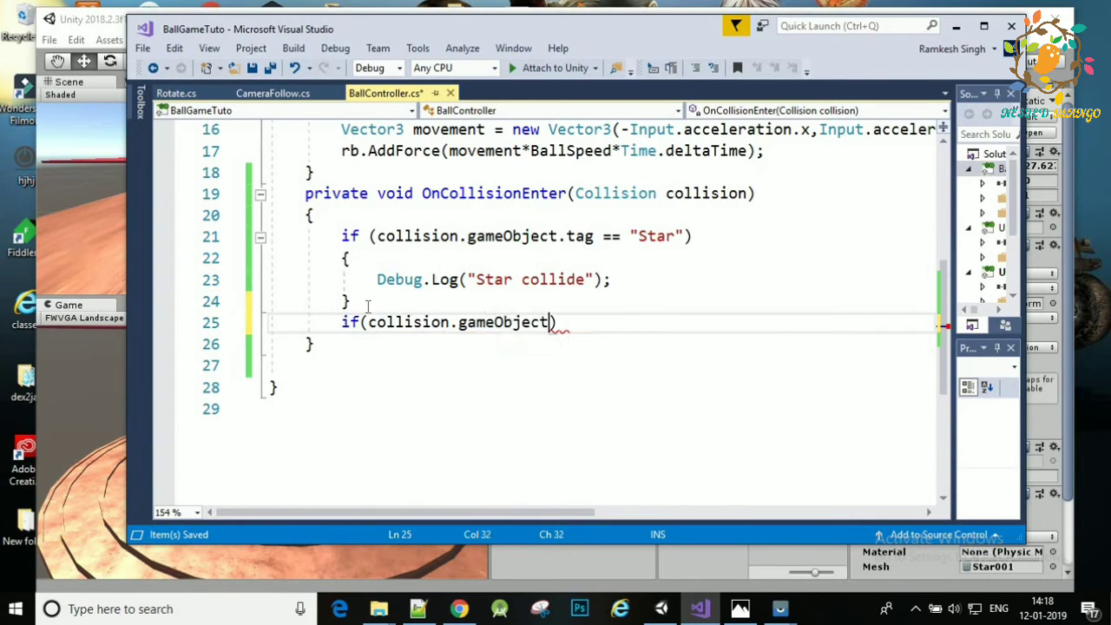
{"action": "type", "text": "."}
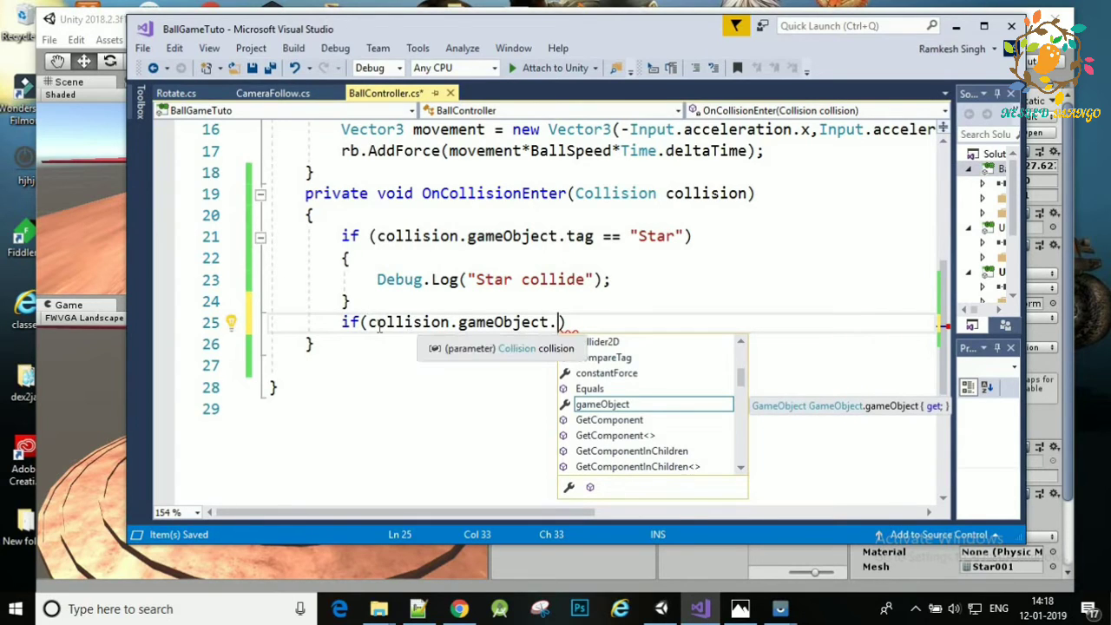
{"action": "key", "text": "Escape"}
{"action": "left_click", "coordinate": [431, 322]}
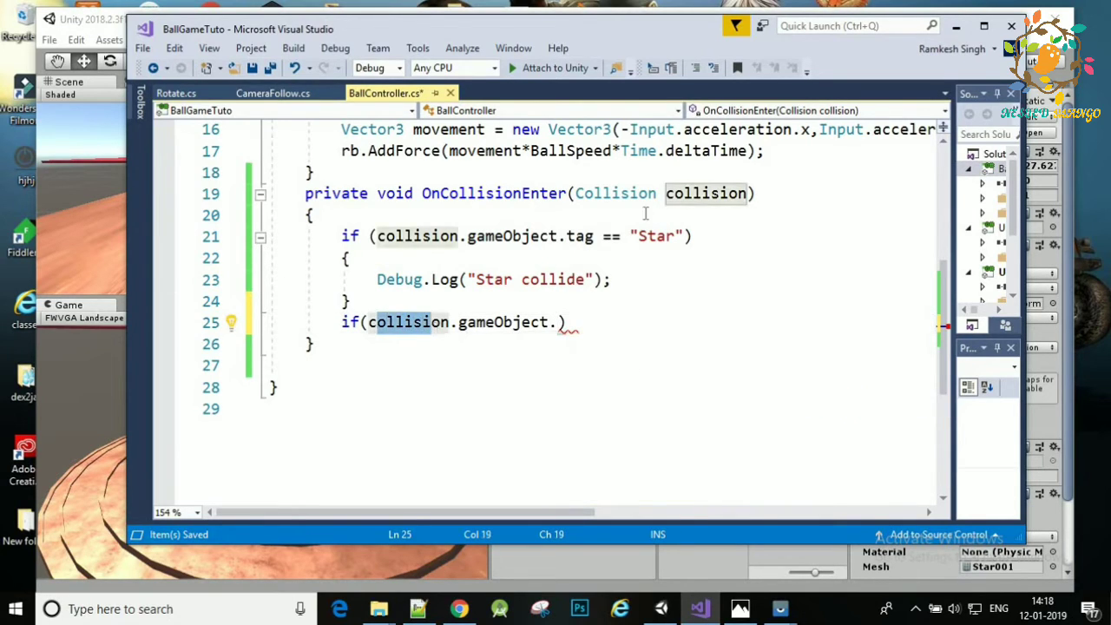
{"action": "left_click", "coordinate": [665, 195]}
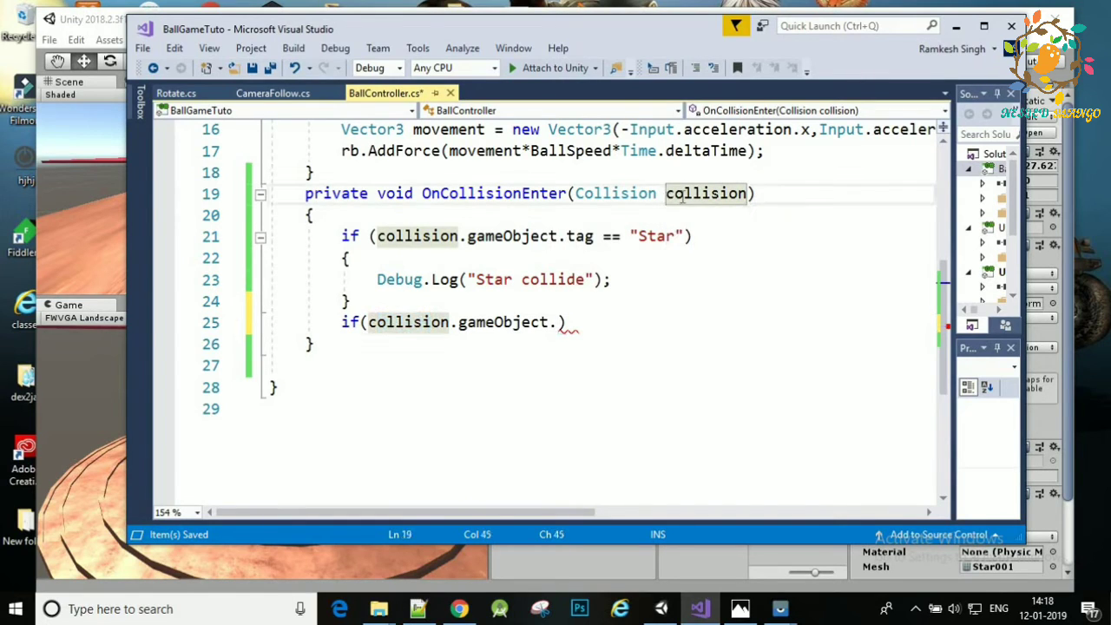
{"action": "left_click_drag", "start_coordinate": [666, 195], "coordinate": [746, 194]}
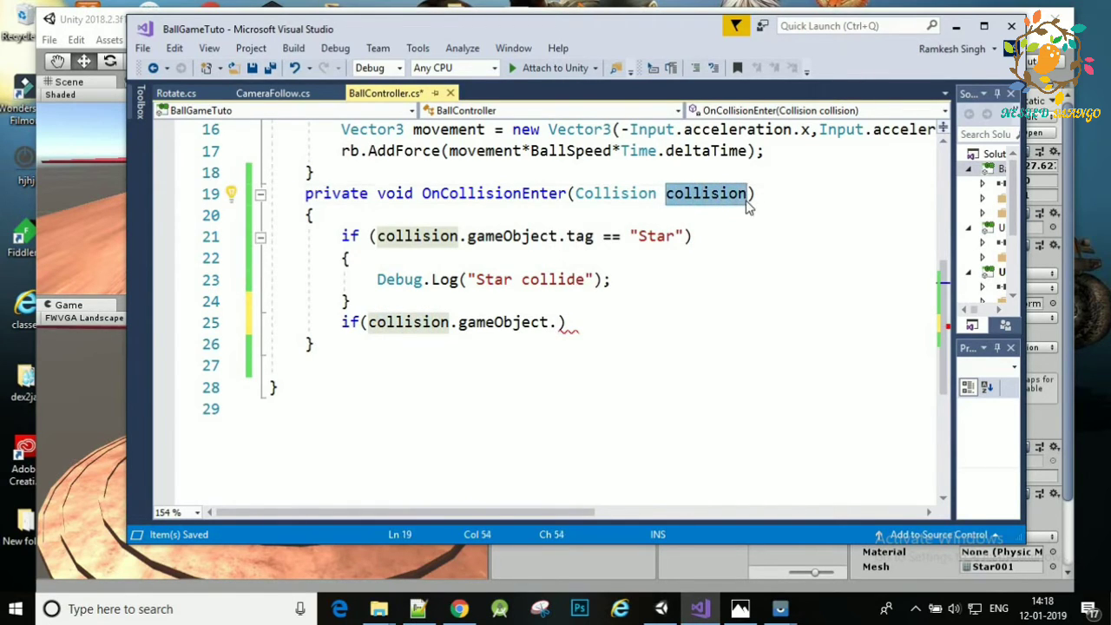
{"action": "left_click", "coordinate": [554, 323]}
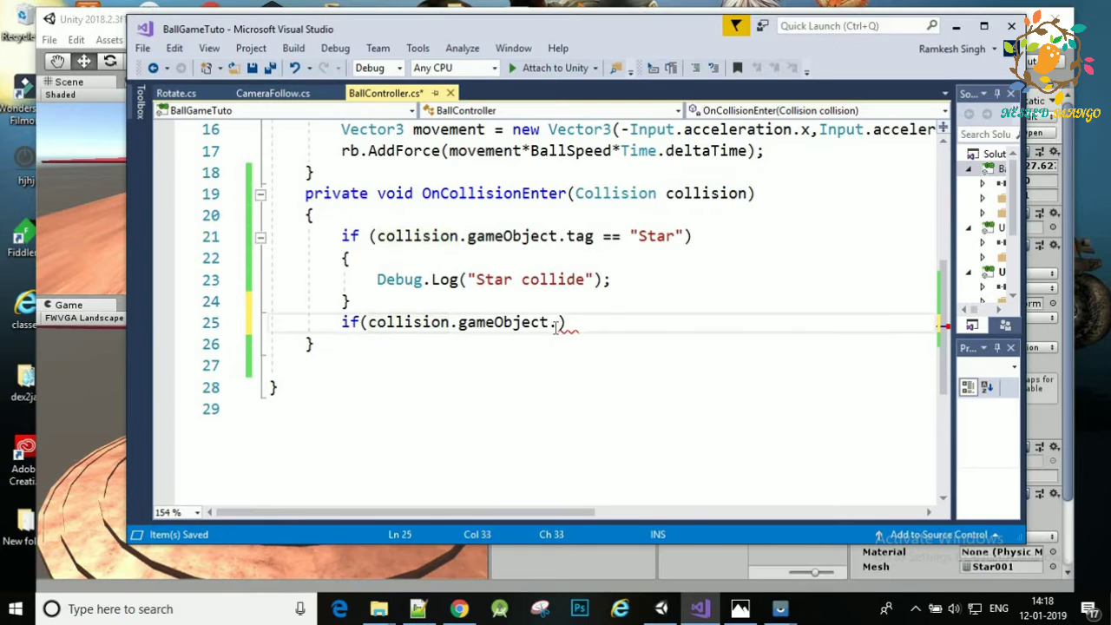
{"action": "type", "text": "tag"}
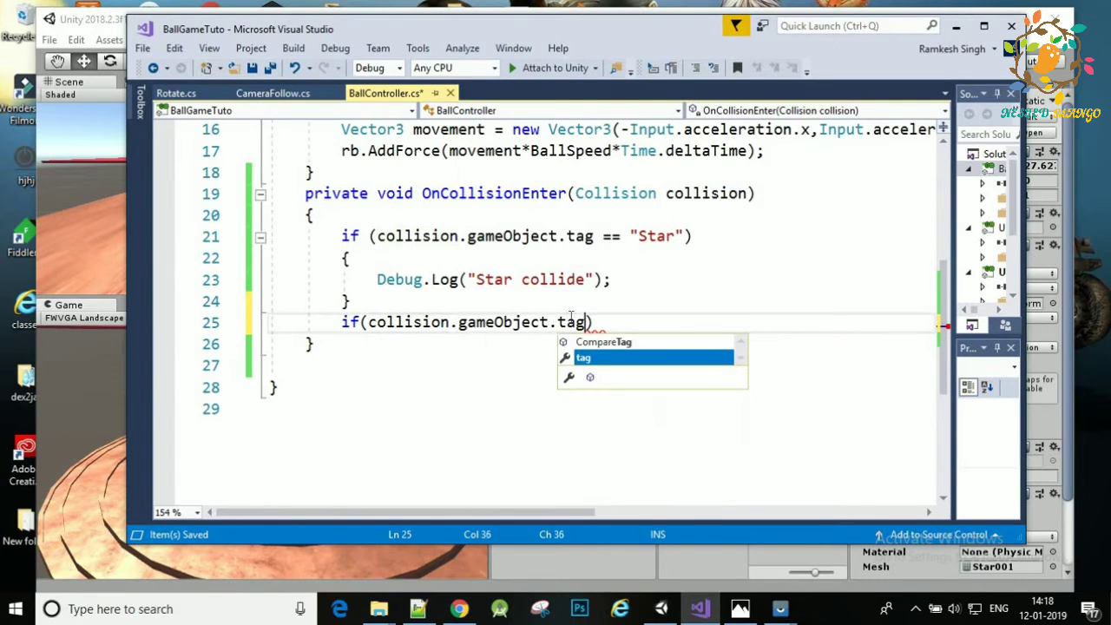
{"action": "key", "text": "Escape"}
{"action": "type", "text": "="}
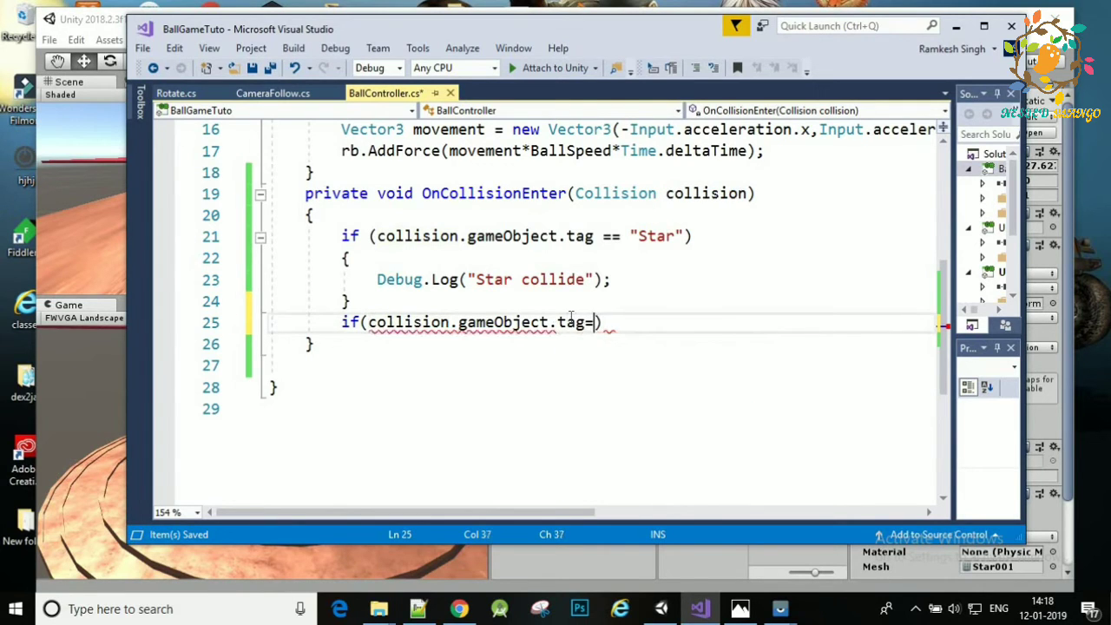
{"action": "type", "text": "=\"\""}
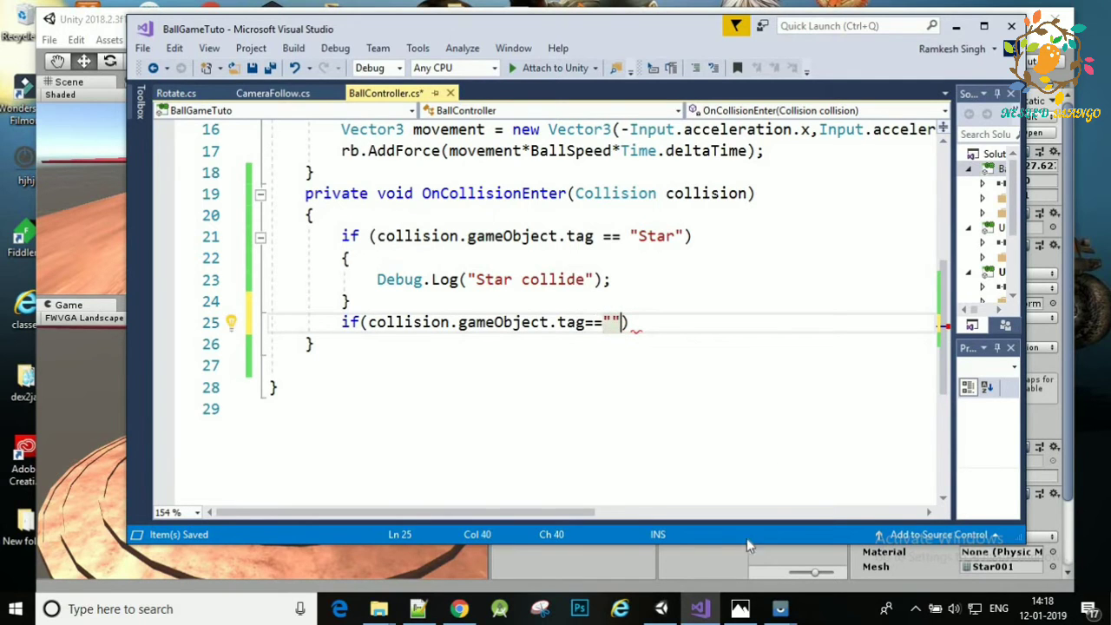
{"action": "left_click", "coordinate": [662, 609]}
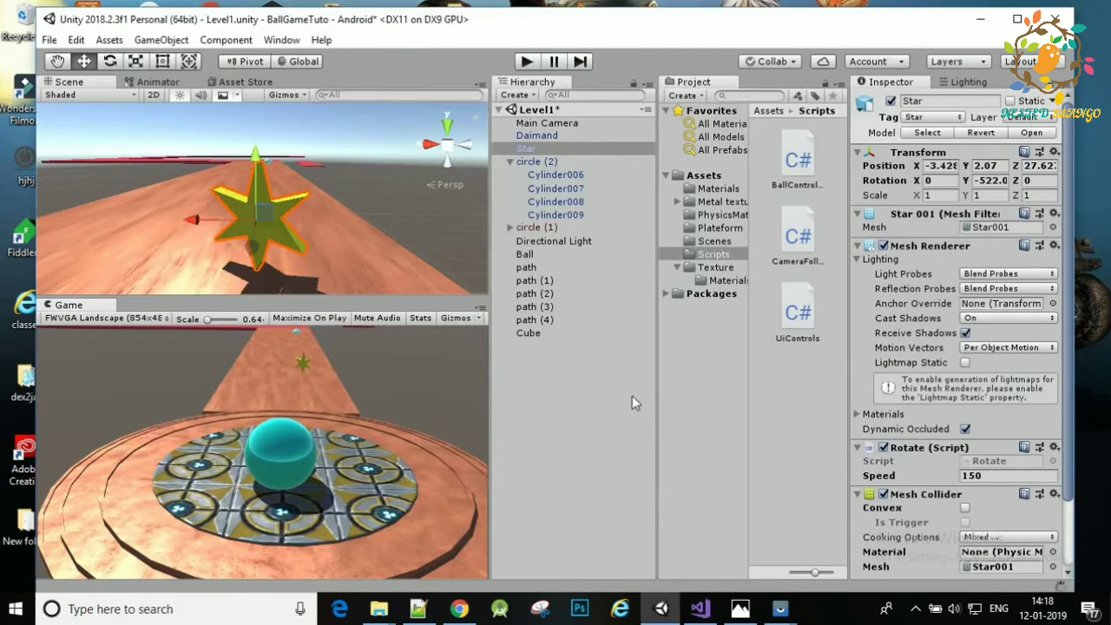
{"action": "left_click", "coordinate": [543, 136]}
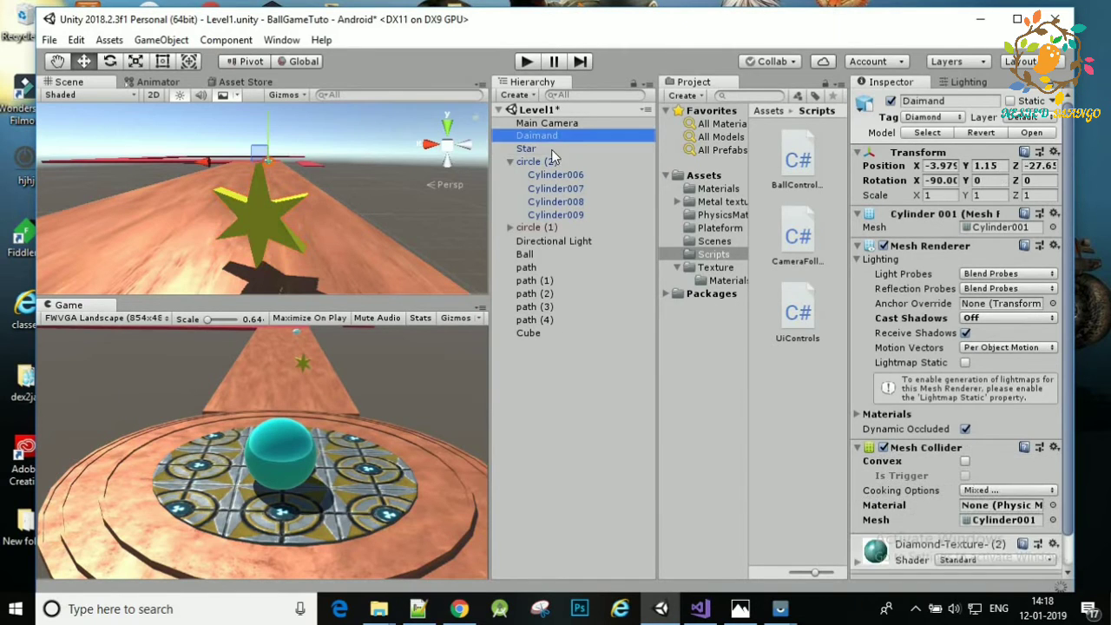
{"action": "left_click", "coordinate": [702, 608]}
{"action": "left_click", "coordinate": [702, 608]}
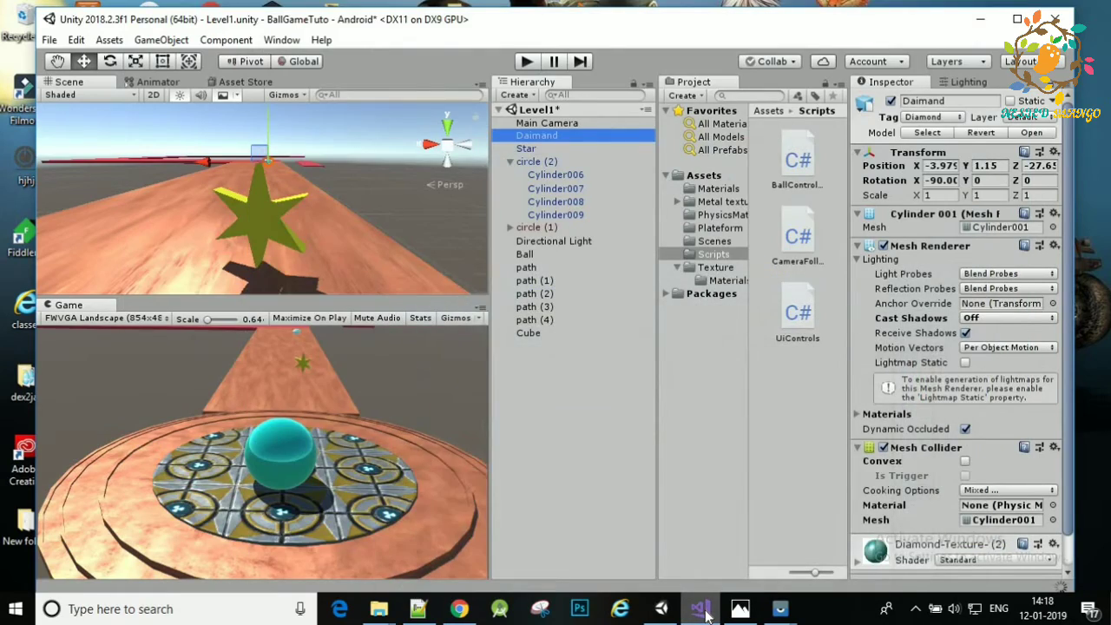
{"action": "left_click", "coordinate": [703, 608]}
{"action": "left_click", "coordinate": [702, 609]}
Compare the second tag check against "Diamond", open a braced body, and save
{"action": "left_click", "coordinate": [702, 609]}
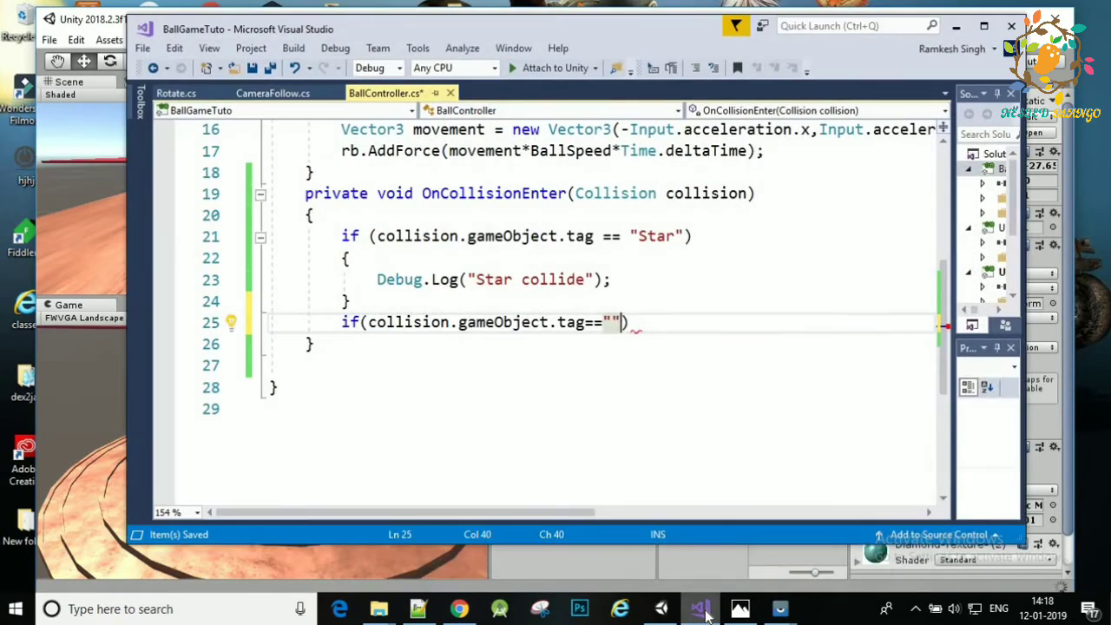
{"action": "left_click", "coordinate": [611, 323]}
{"action": "type", "text": "Diamond"}
{"action": "key", "text": "End"}
{"action": "type", "text": "{ P"}
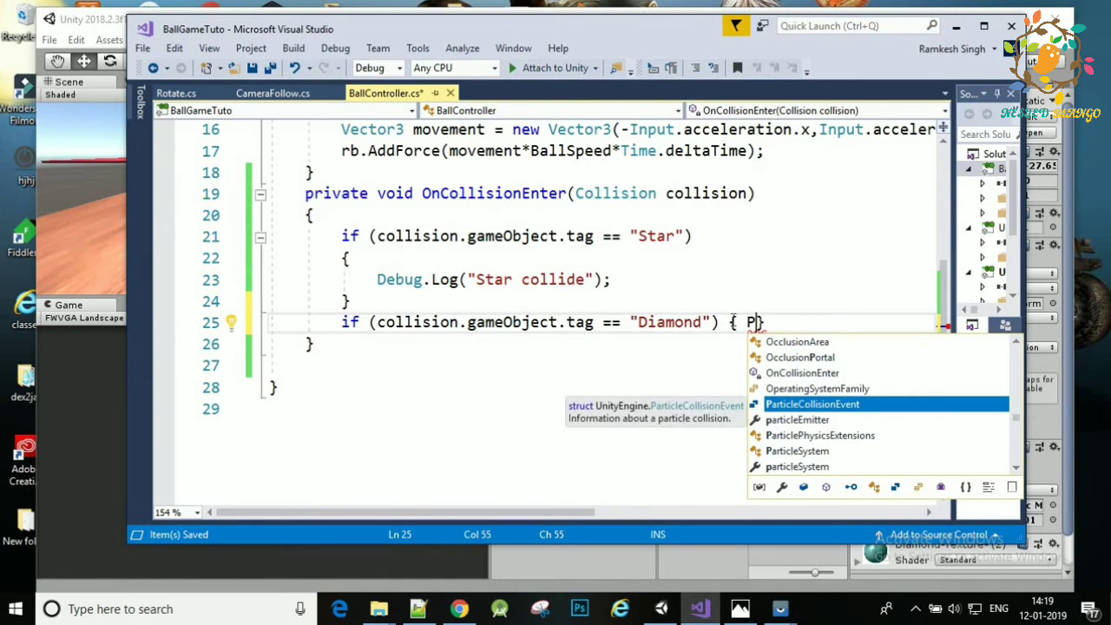
{"action": "key", "text": "BackSpace"}
{"action": "key", "text": "Return"}
{"action": "key", "text": "ctrl+s"}
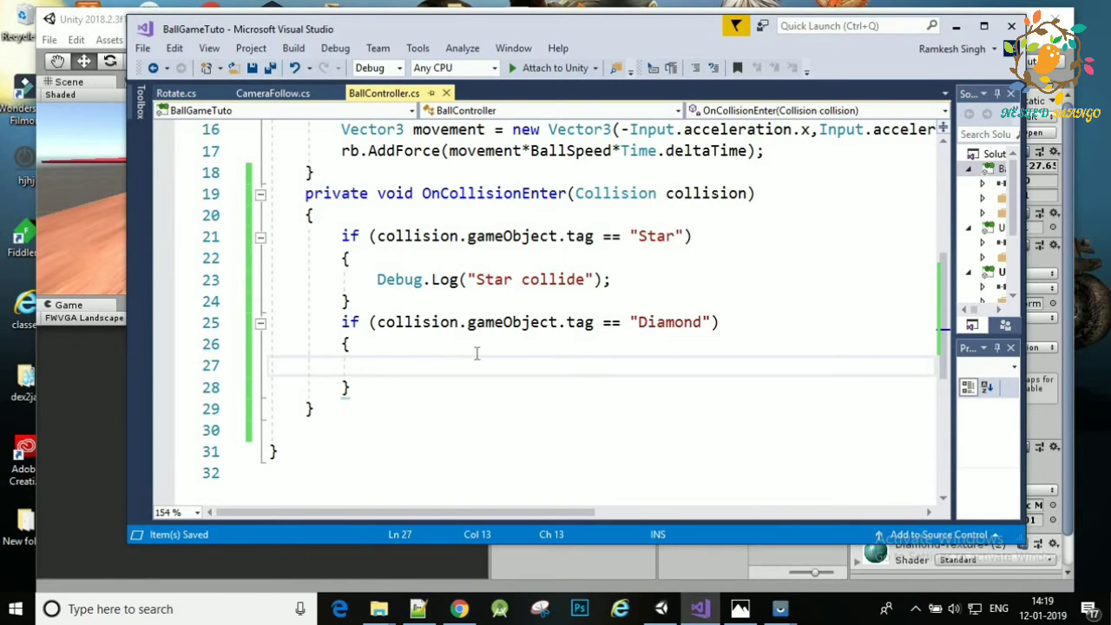
Add Debug.Log("Diamond"); inside the Diamond branch
{"action": "type", "text": "Debu"}
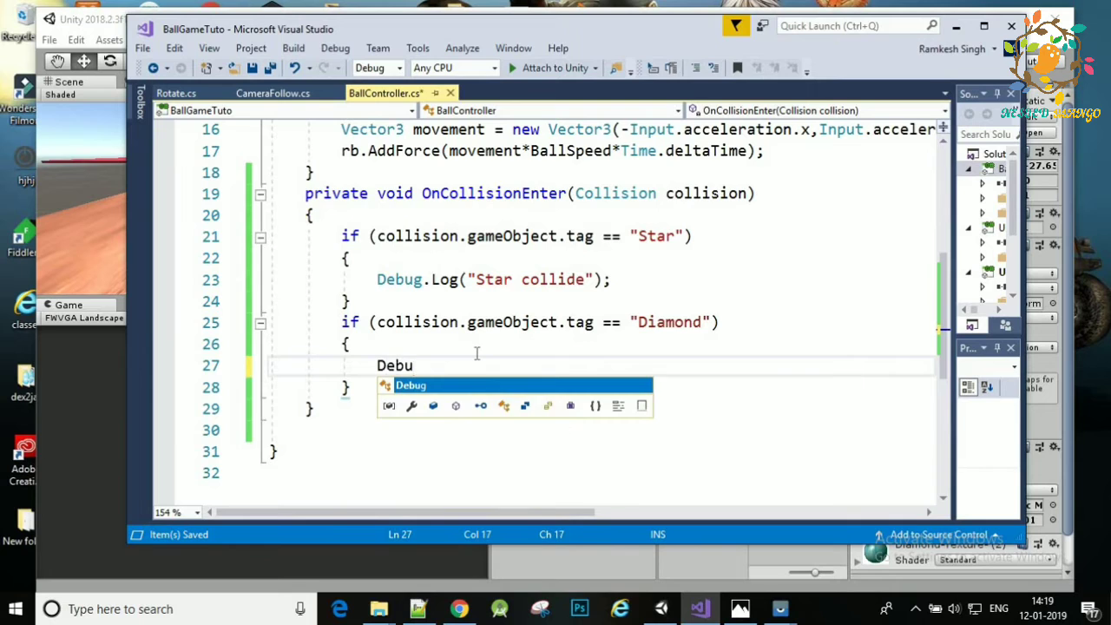
{"action": "type", "text": "g.Lo"}
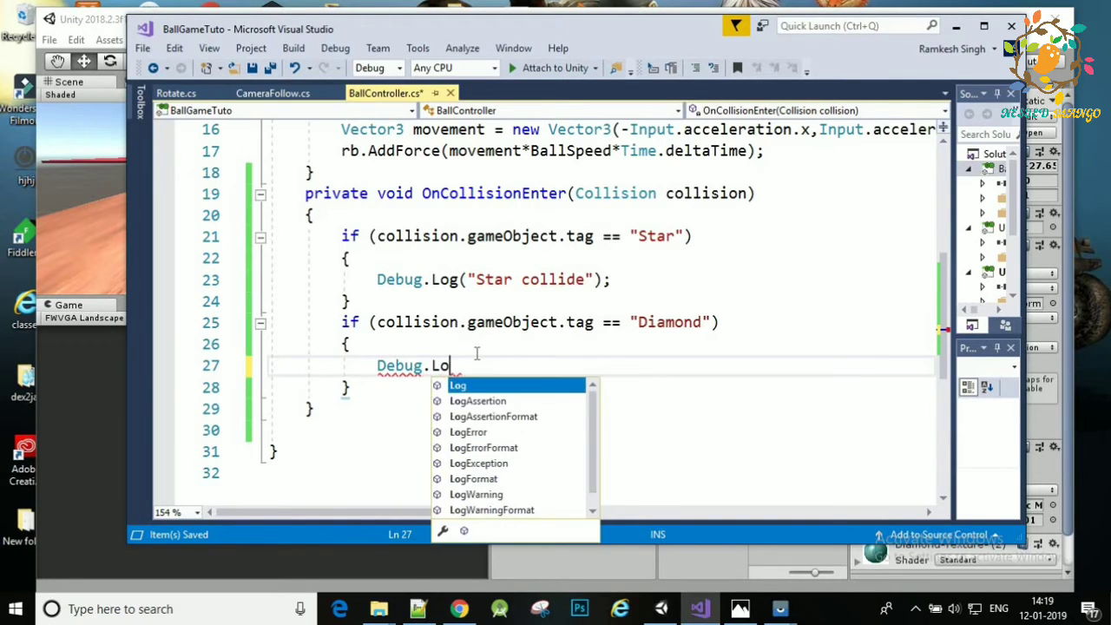
{"action": "key", "text": "Tab"}
{"action": "type", "text": "("}
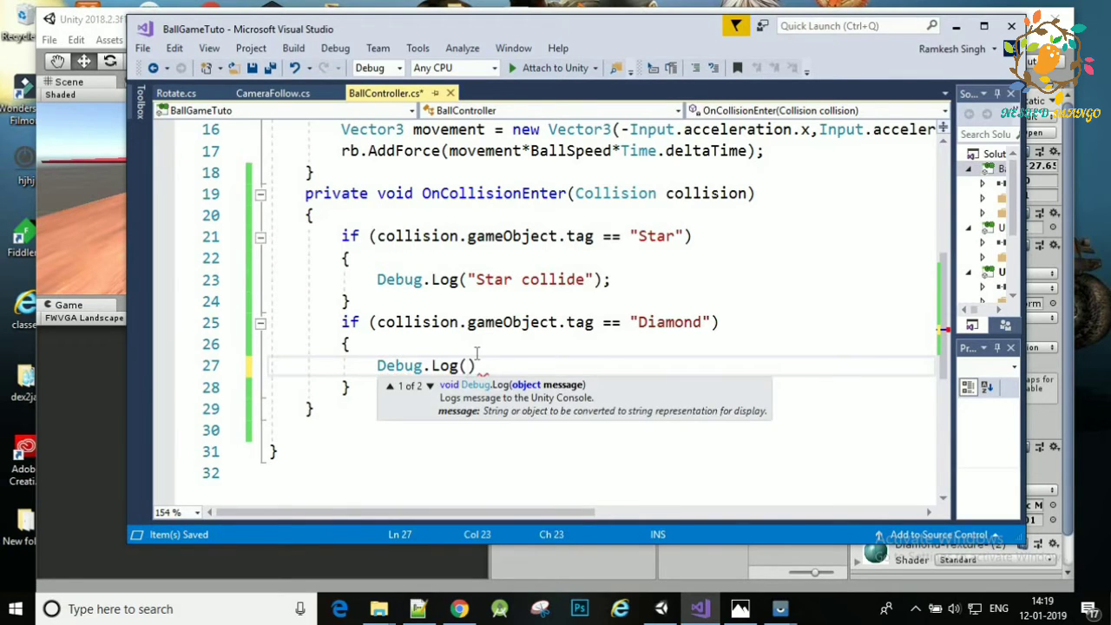
{"action": "type", "text": "\""}
{"action": "type", "text": "Diamond\""}
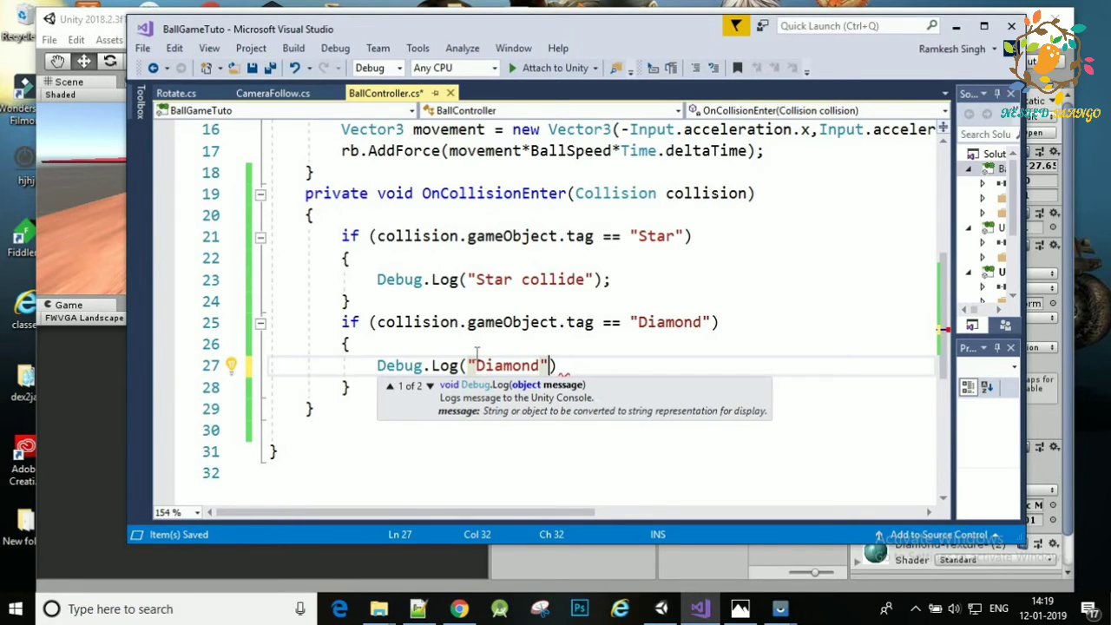
{"action": "type", "text": ");"}
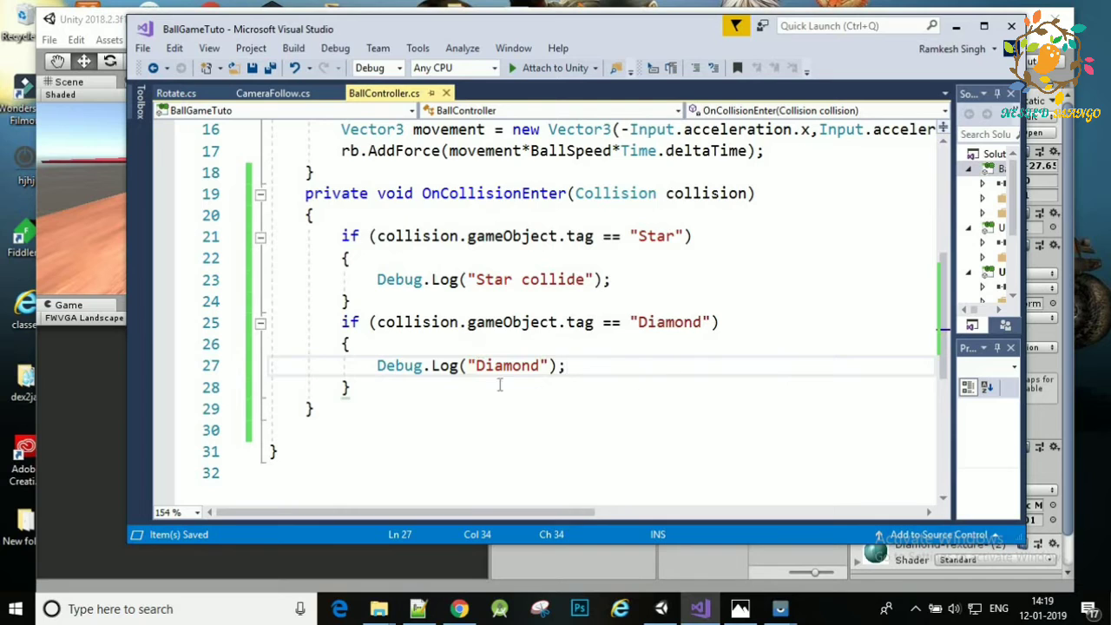
{"action": "left_click_drag", "start_coordinate": [423, 194], "coordinate": [567, 194]}
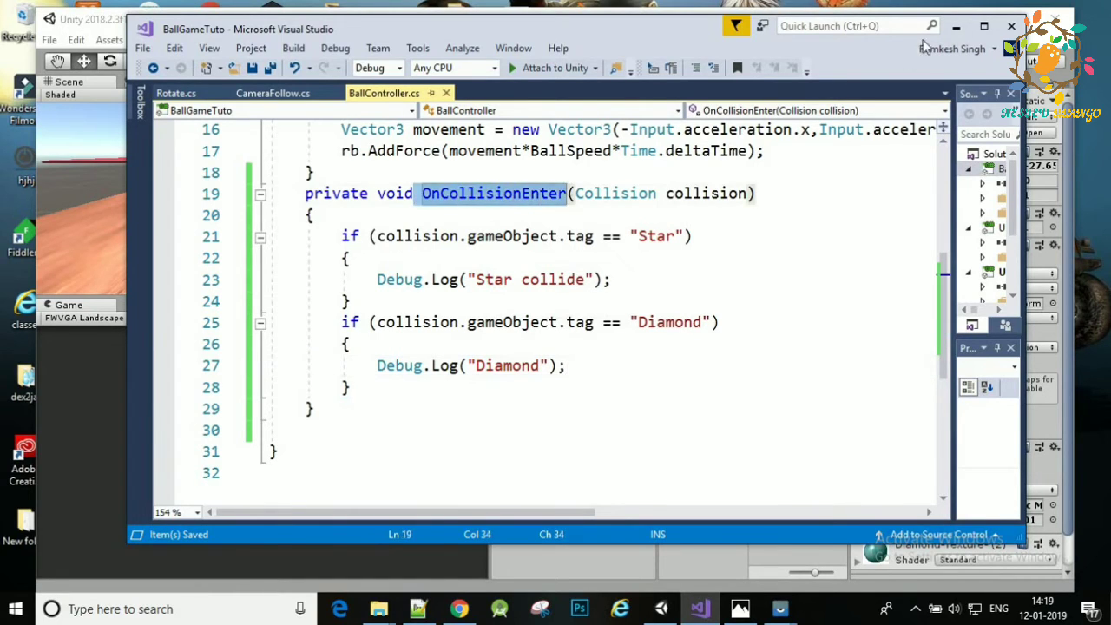
Save the Level1 scene in Unity and play it to watch the ball hit the star
{"action": "left_click", "coordinate": [955, 27]}
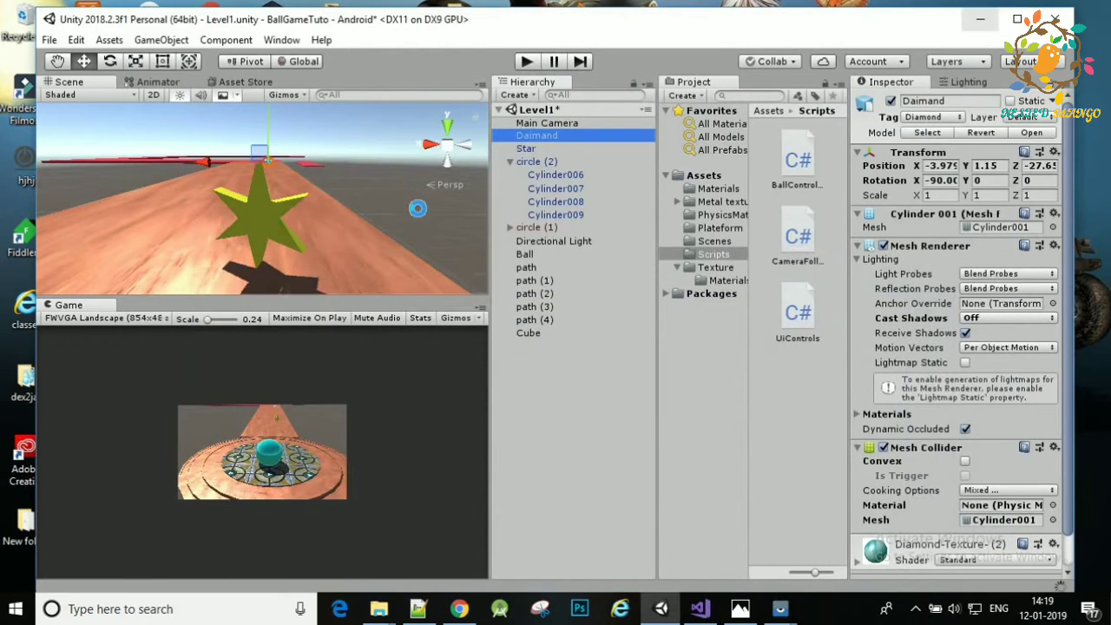
{"action": "key", "text": "ctrl+s"}
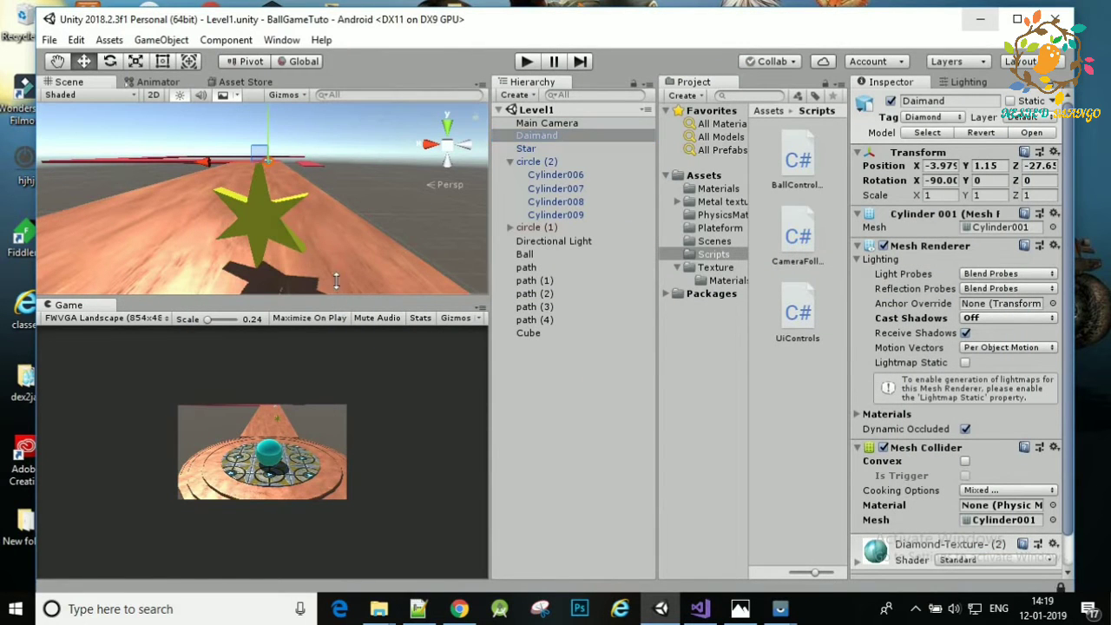
{"action": "left_click_drag", "start_coordinate": [336, 280], "coordinate": [336, 282]}
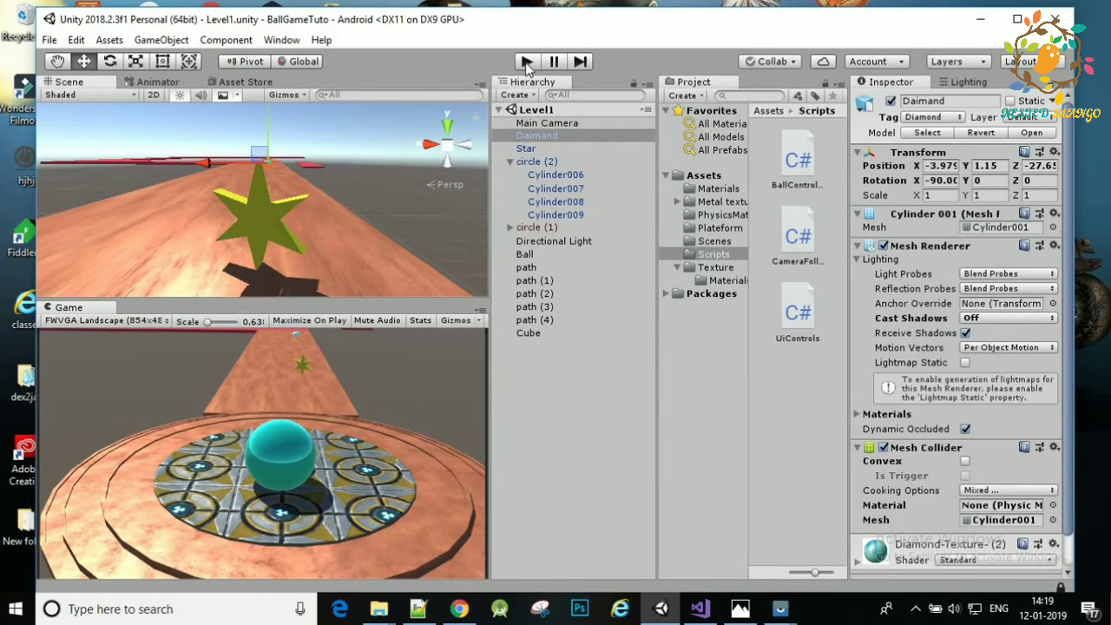
{"action": "left_click", "coordinate": [525, 62]}
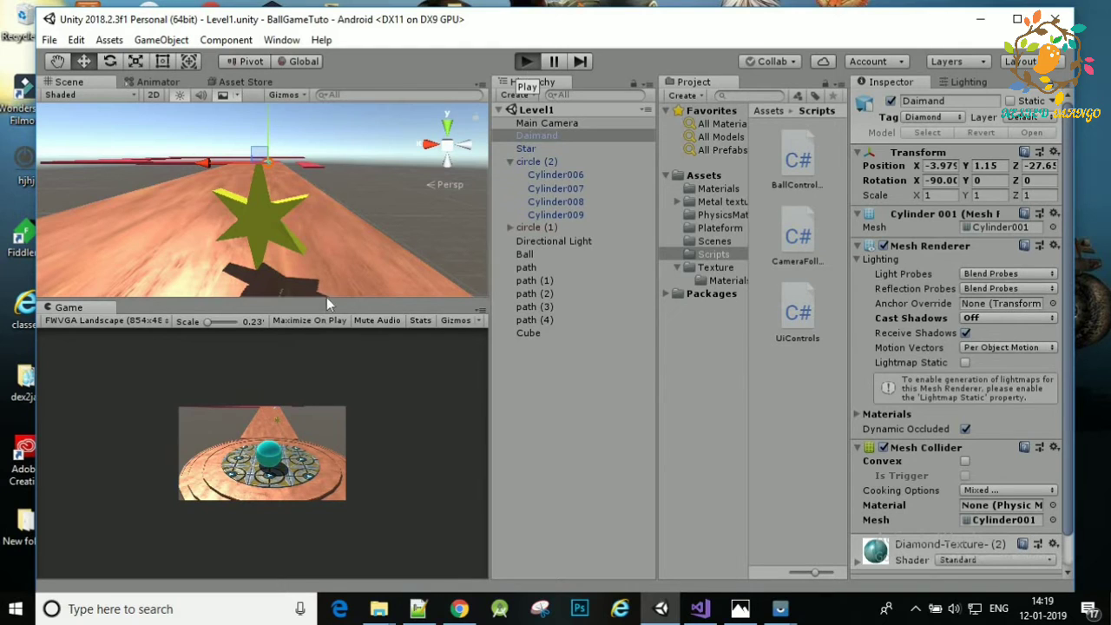
{"action": "left_click_drag", "start_coordinate": [327, 302], "coordinate": [324, 332]}
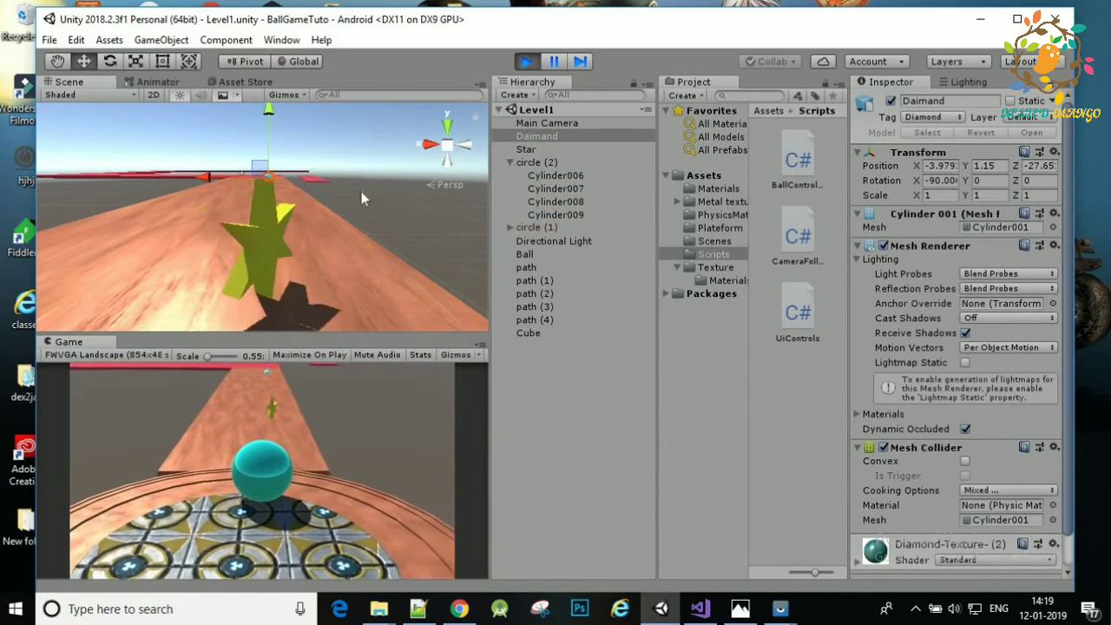
{"action": "left_click", "coordinate": [281, 40]}
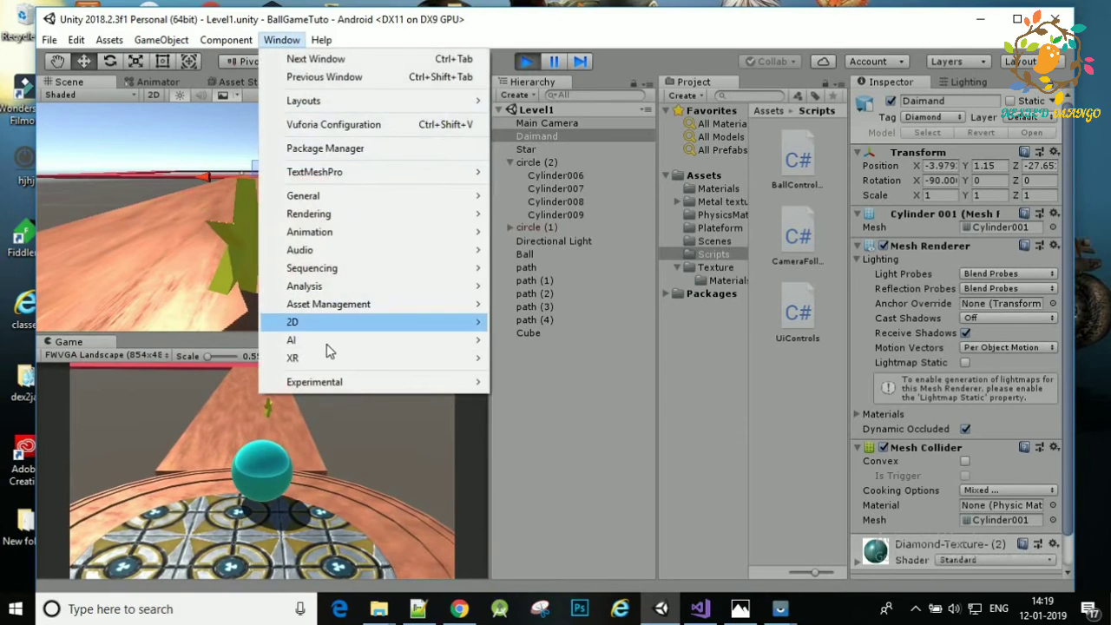
{"action": "left_click", "coordinate": [509, 385]}
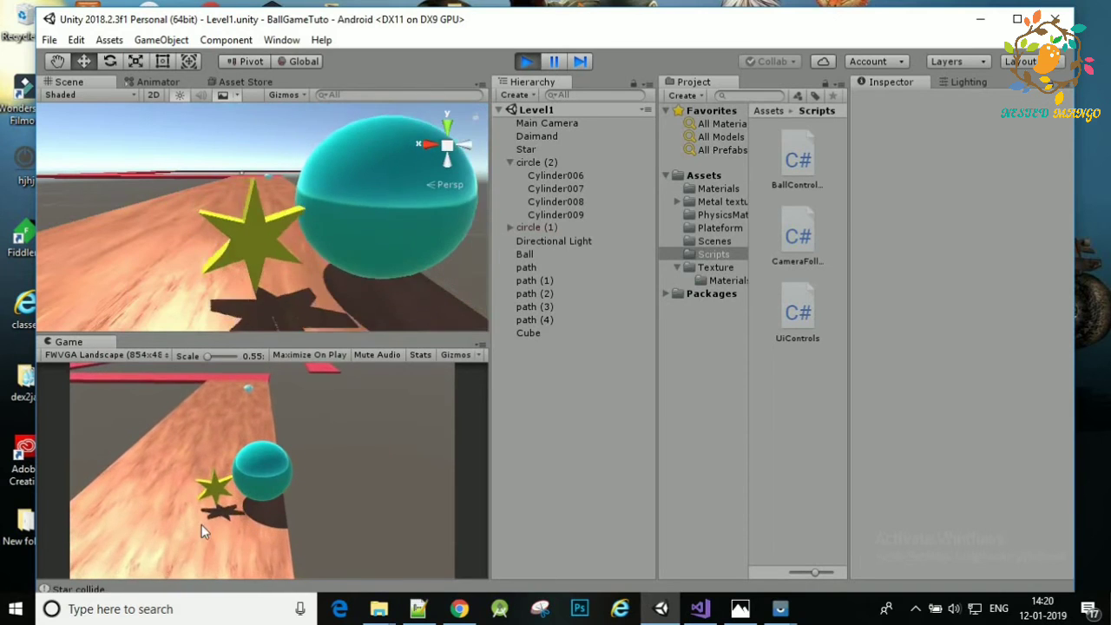
{"action": "left_click", "coordinate": [150, 589]}
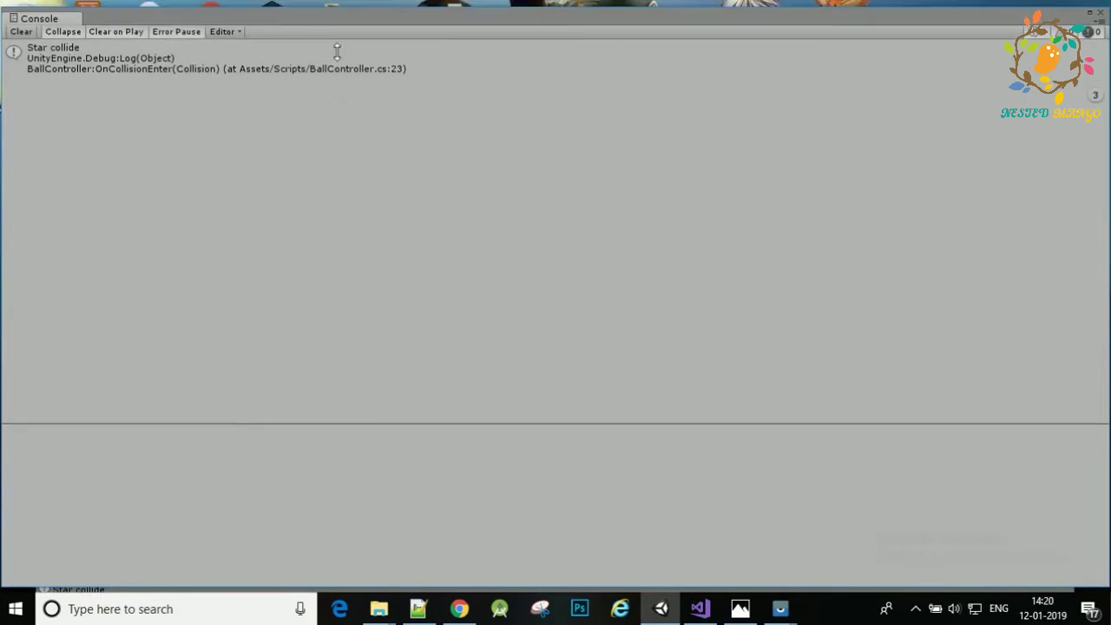
{"action": "left_click_drag", "start_coordinate": [332, 7], "coordinate": [400, 303]}
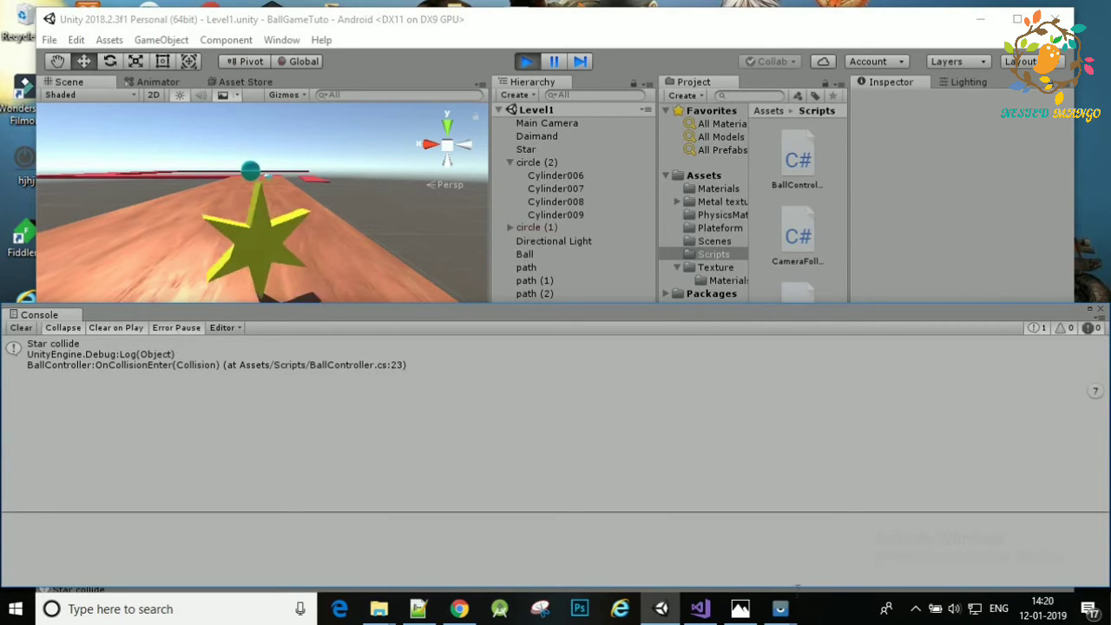
{"action": "mouse_move", "coordinate": [780, 609]}
{"action": "left_click", "coordinate": [807, 545]}
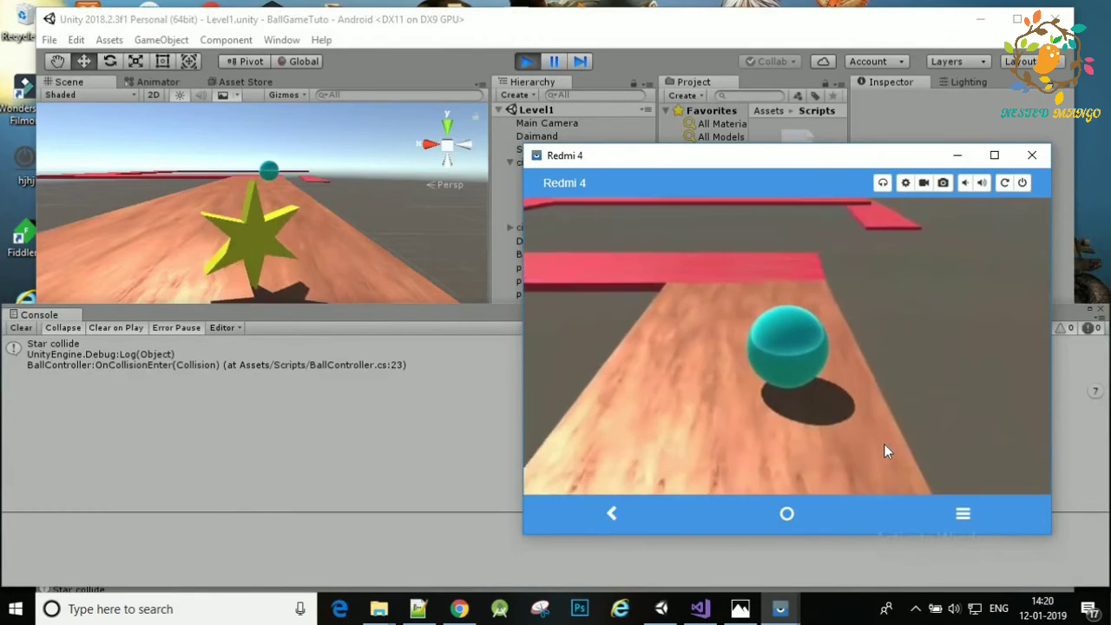
{"action": "left_click", "coordinate": [243, 422]}
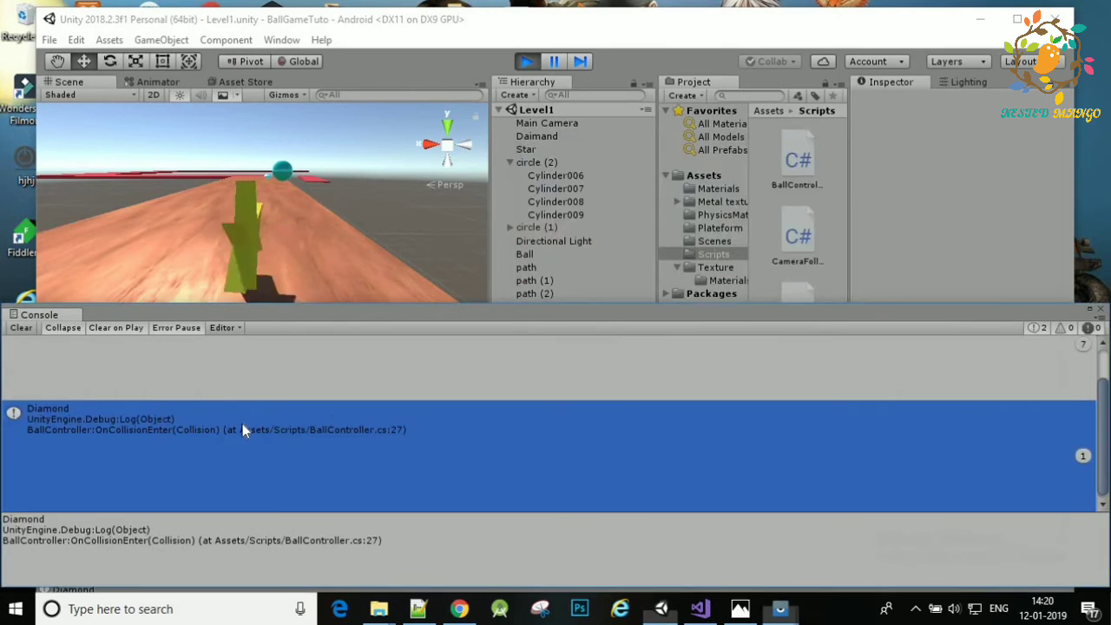
{"action": "left_click", "coordinate": [1100, 310]}
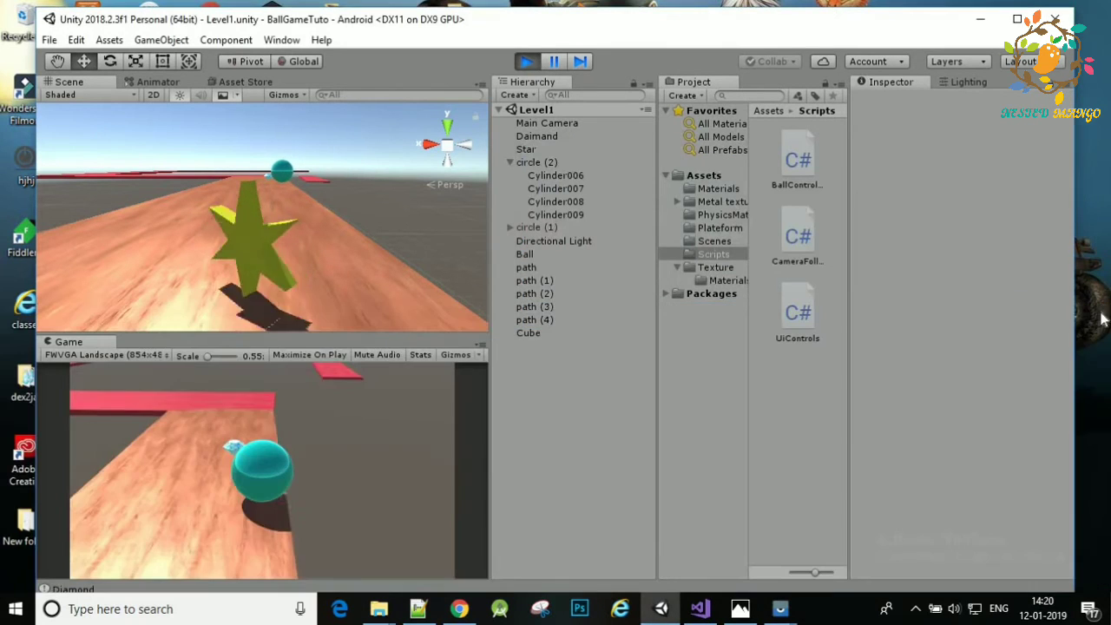
{"action": "left_click", "coordinate": [528, 61]}
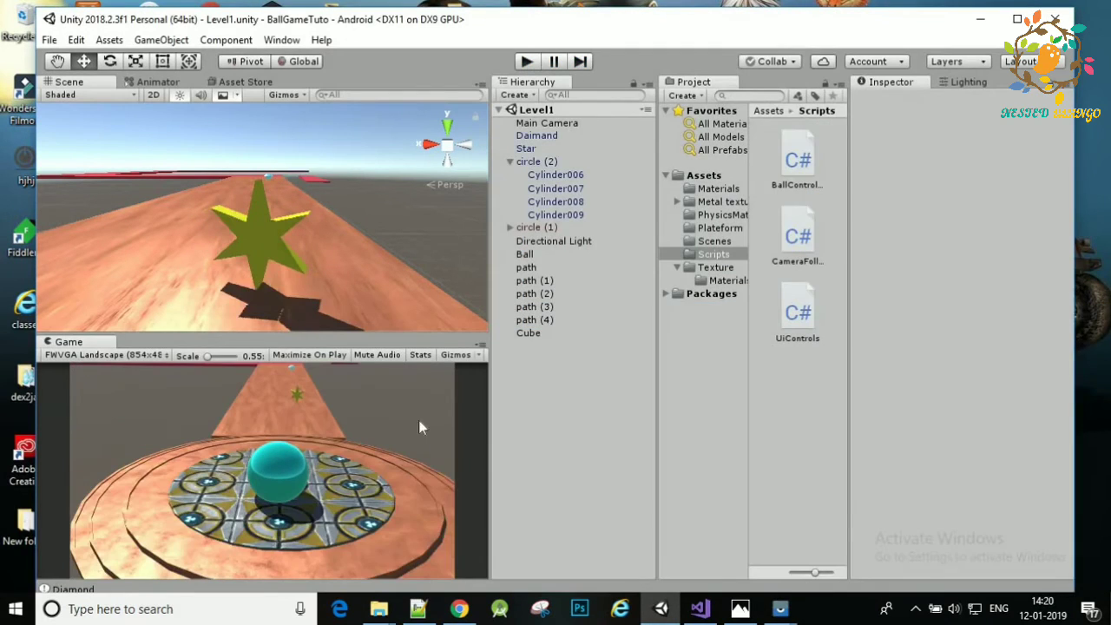
Write Destroy(collision.gameObject,0.3f on a new line under the Star log
{"action": "left_click", "coordinate": [701, 612]}
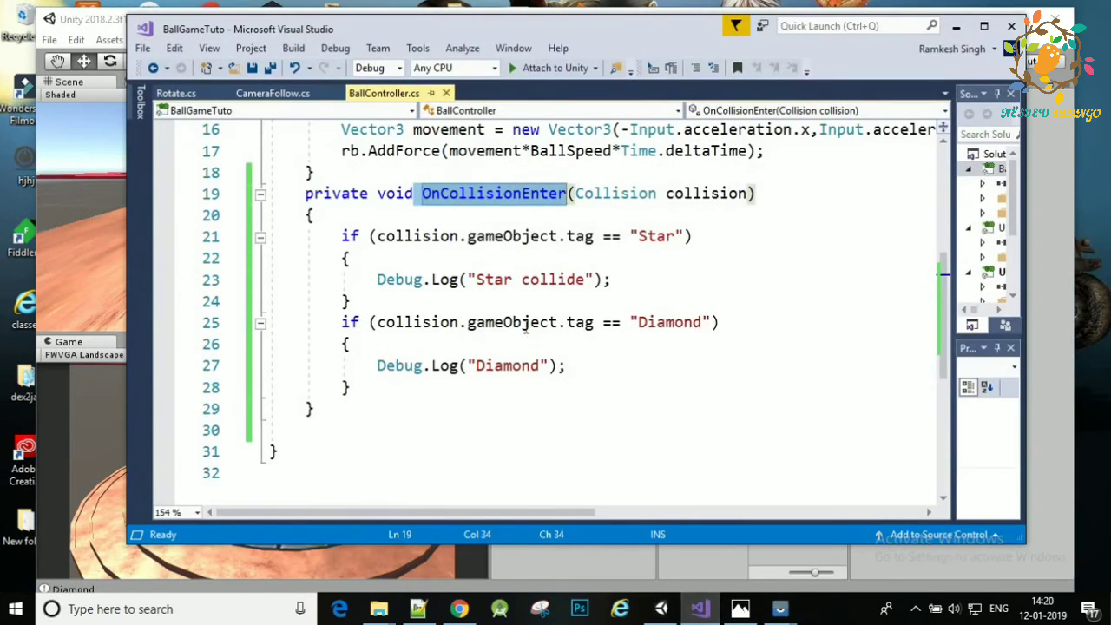
{"action": "left_click", "coordinate": [625, 284]}
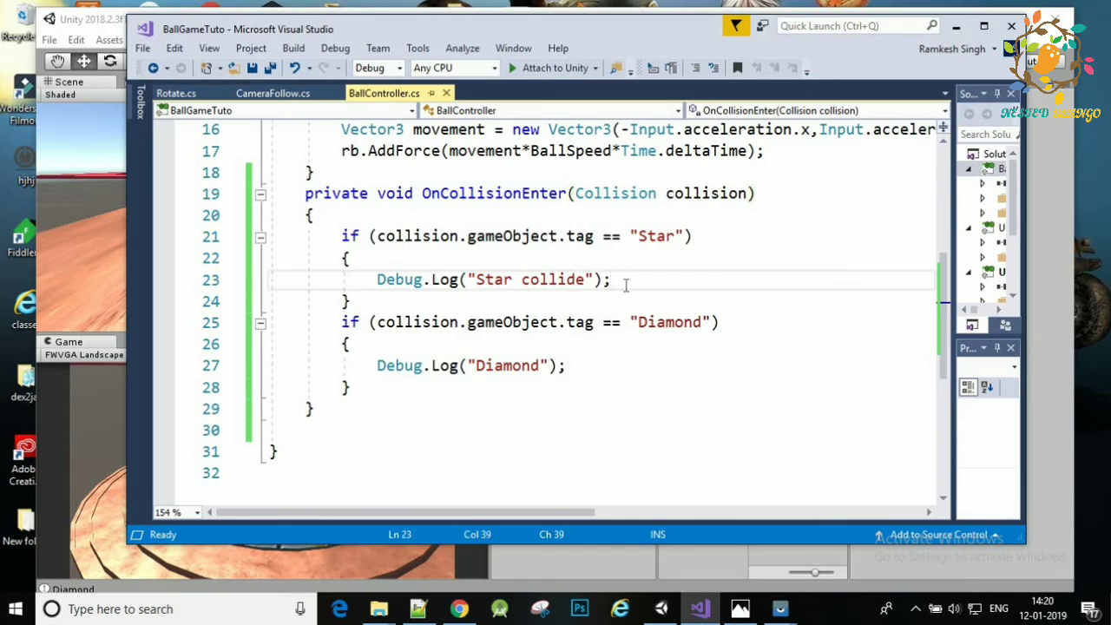
{"action": "key", "text": "Return"}
{"action": "type", "text": "D"}
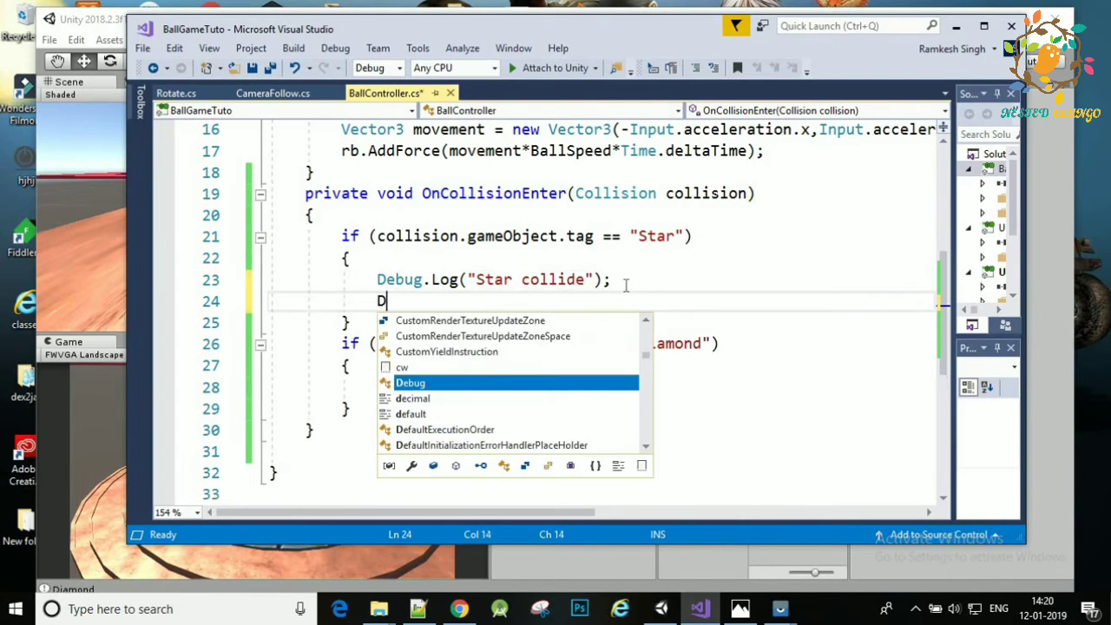
{"action": "type", "text": "e"}
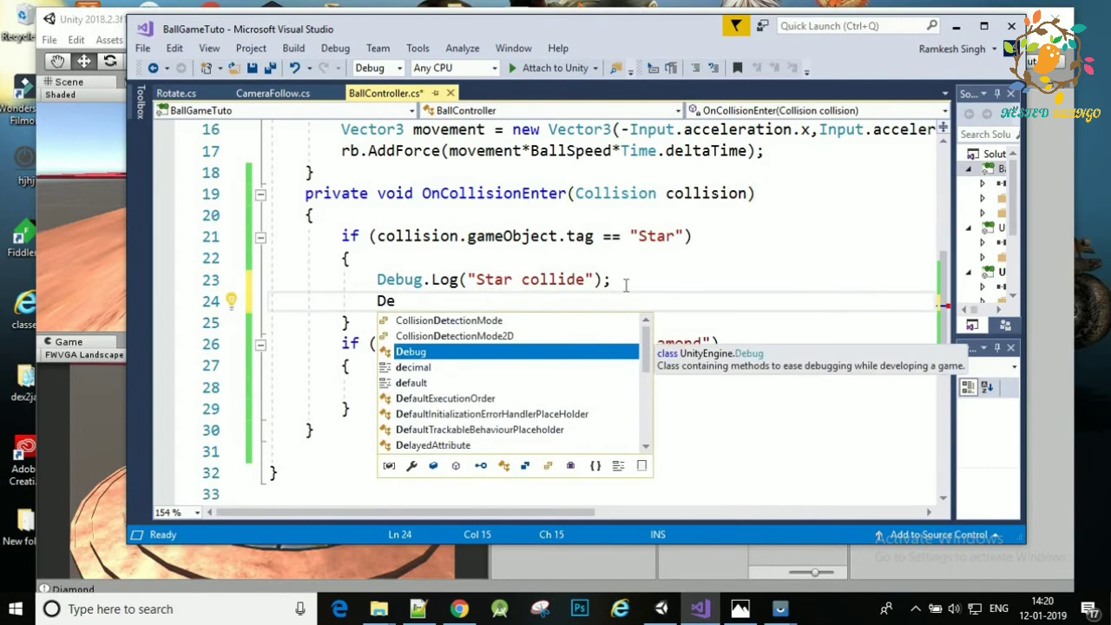
{"action": "type", "text": "s"}
{"action": "key", "text": "Tab"}
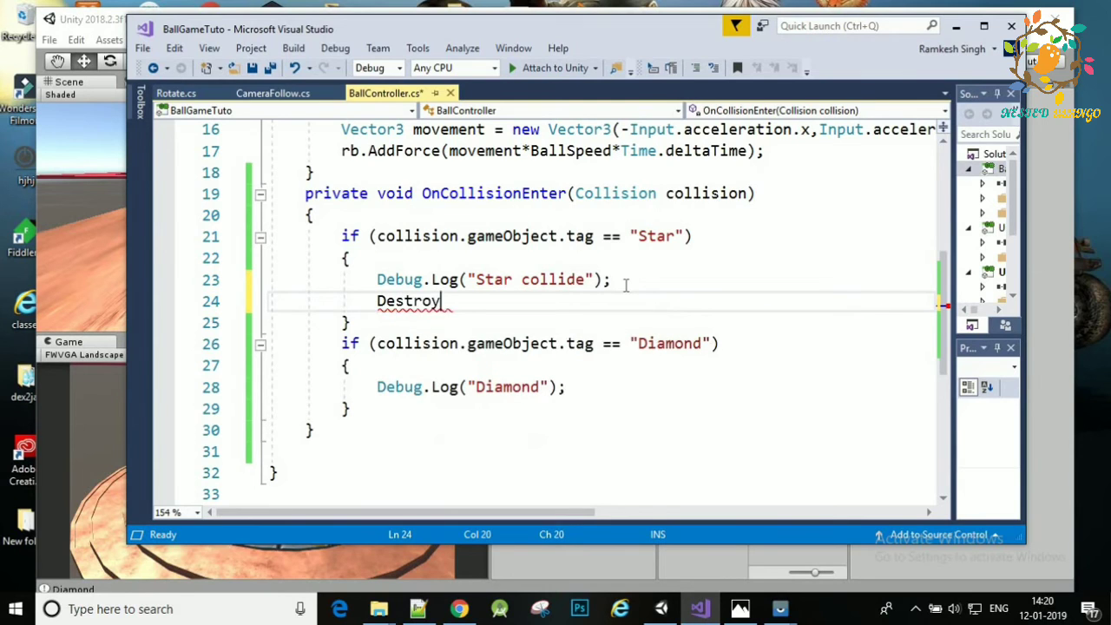
{"action": "type", "text": "(c"}
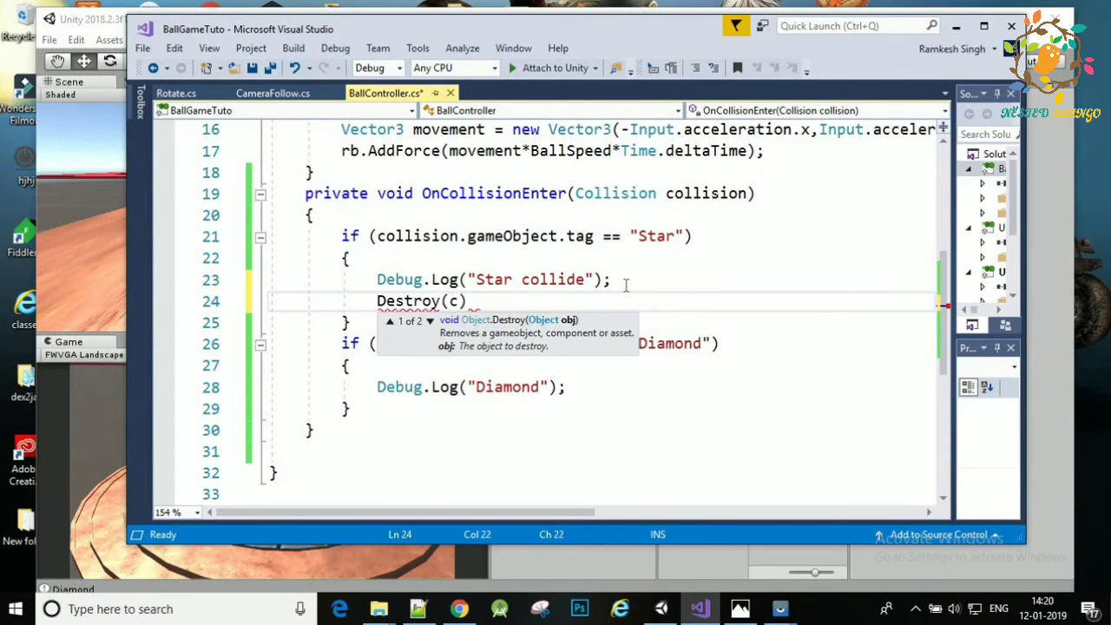
{"action": "type", "text": "o"}
{"action": "key", "text": "Tab"}
{"action": "type", "text": "."}
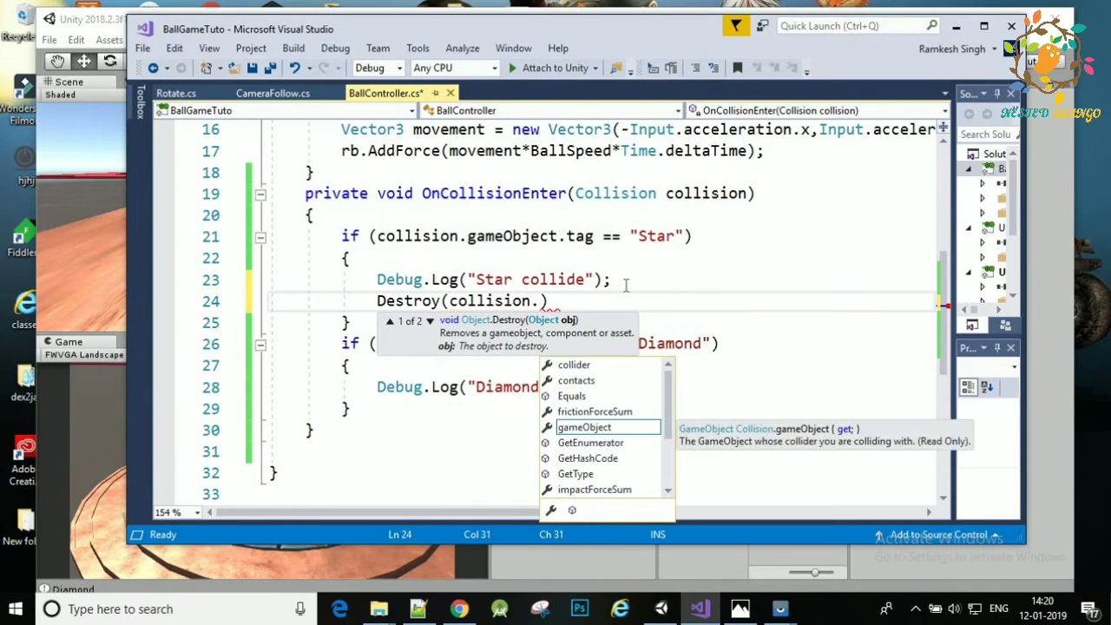
{"action": "type", "text": "g"}
{"action": "type", "text": "ame"}
{"action": "key", "text": "Tab"}
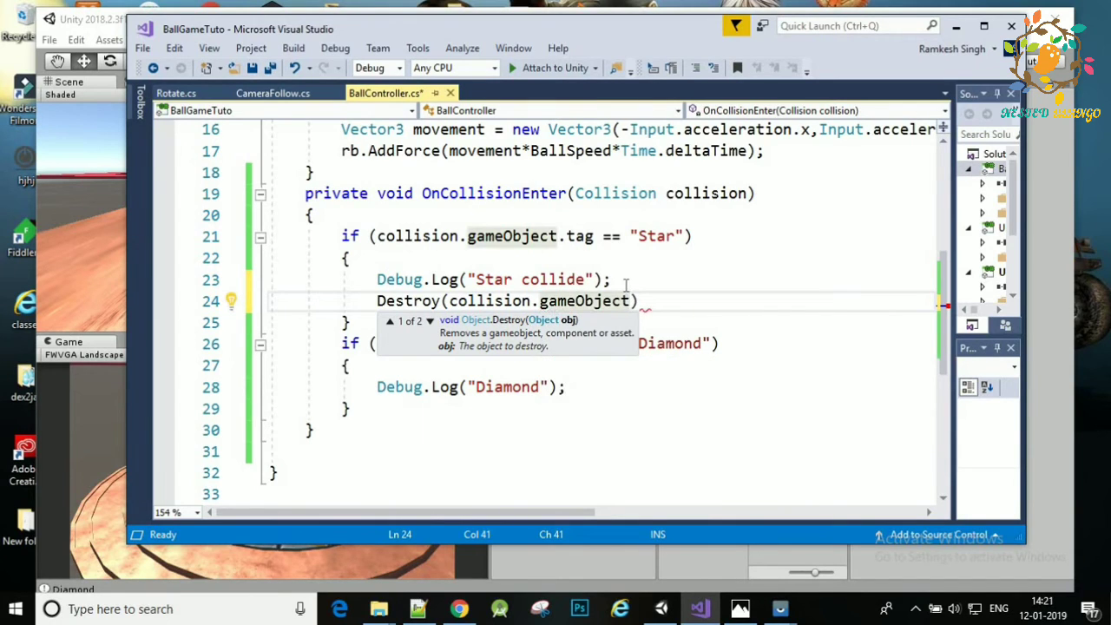
{"action": "type", "text": ","}
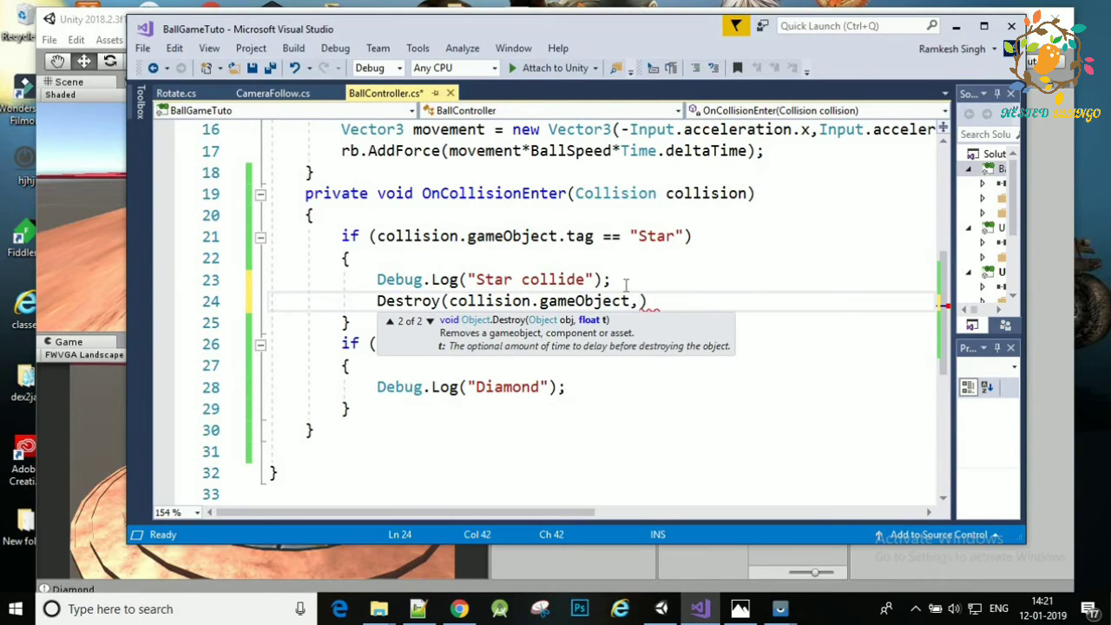
{"action": "type", "text": "0."}
{"action": "type", "text": "3f"}
End the Destroy statement with a semicolon, save BallController.cs, and return to Unity
{"action": "left_click", "coordinate": [707, 289]}
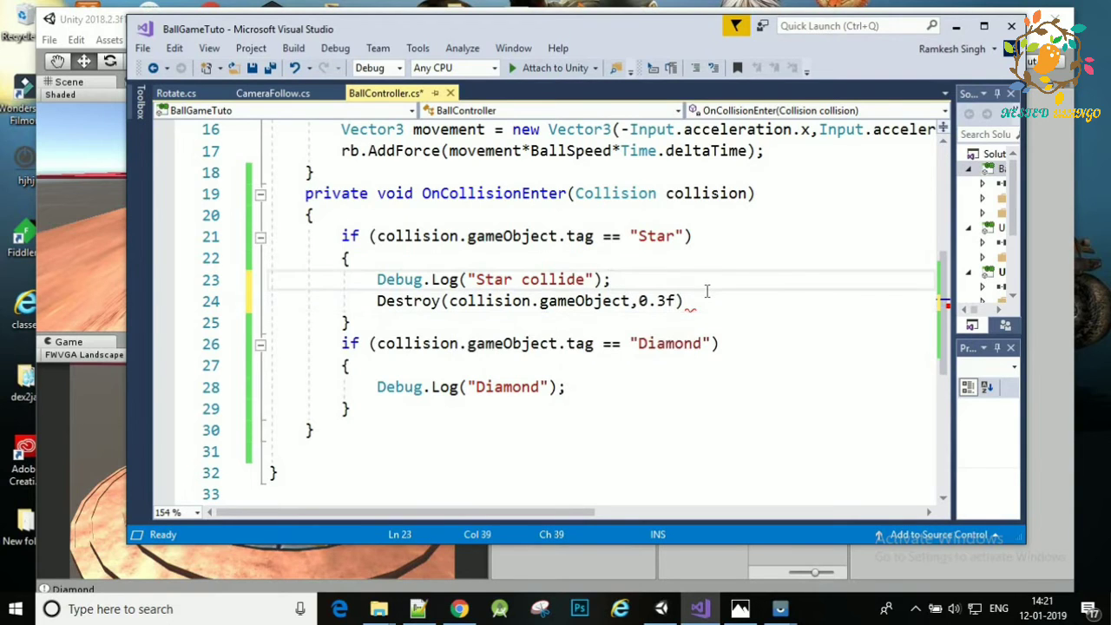
{"action": "left_click", "coordinate": [707, 300]}
{"action": "type", "text": ";"}
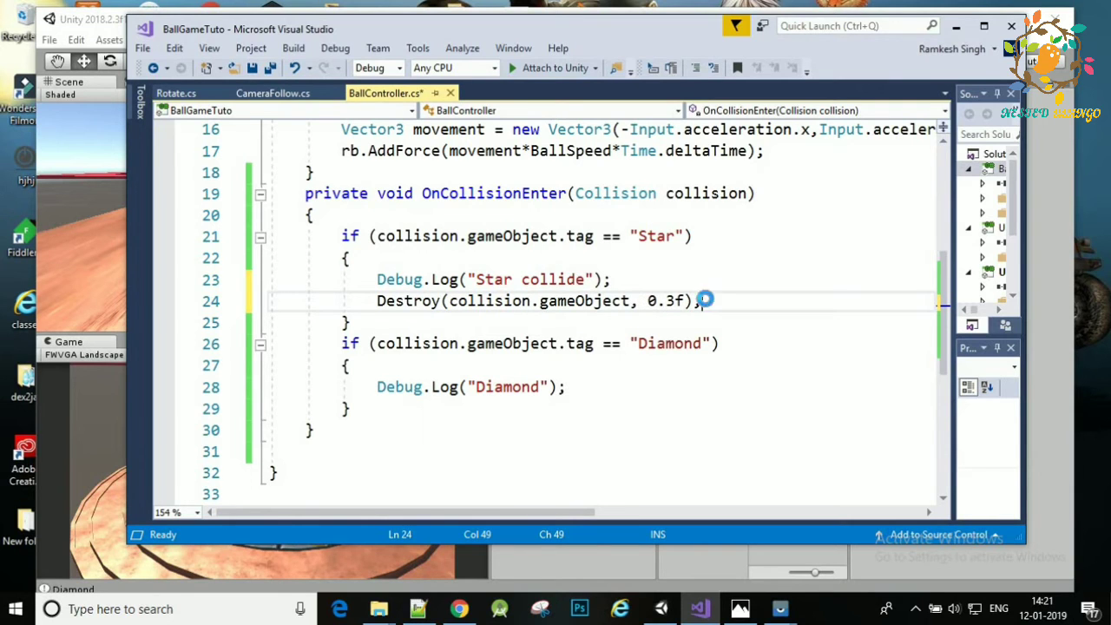
{"action": "key", "text": "ctrl+s"}
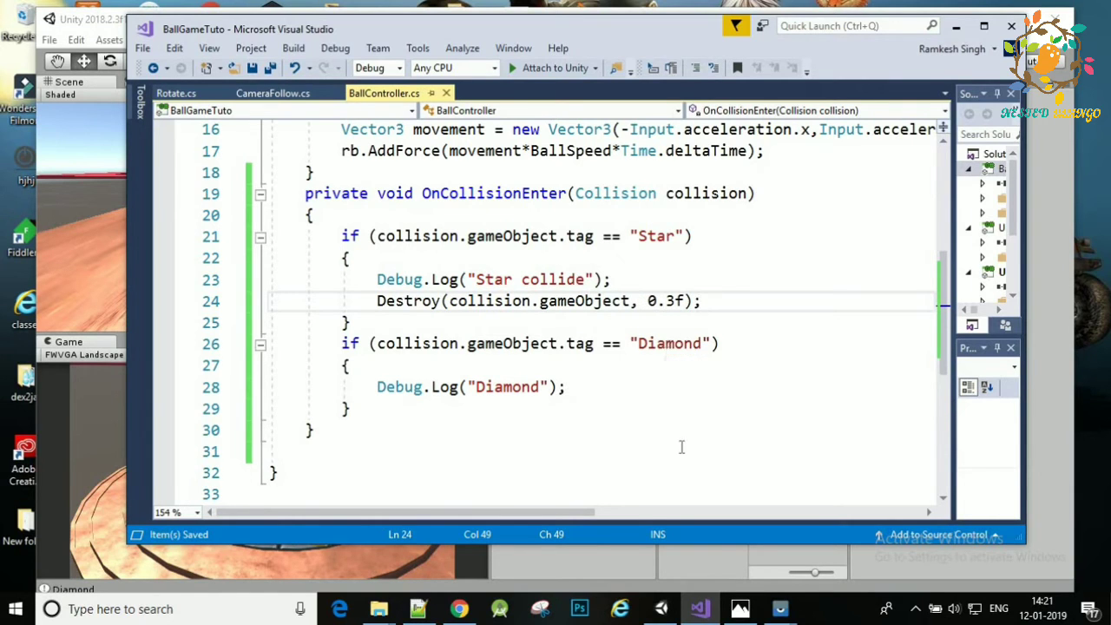
{"action": "left_click", "coordinate": [656, 611]}
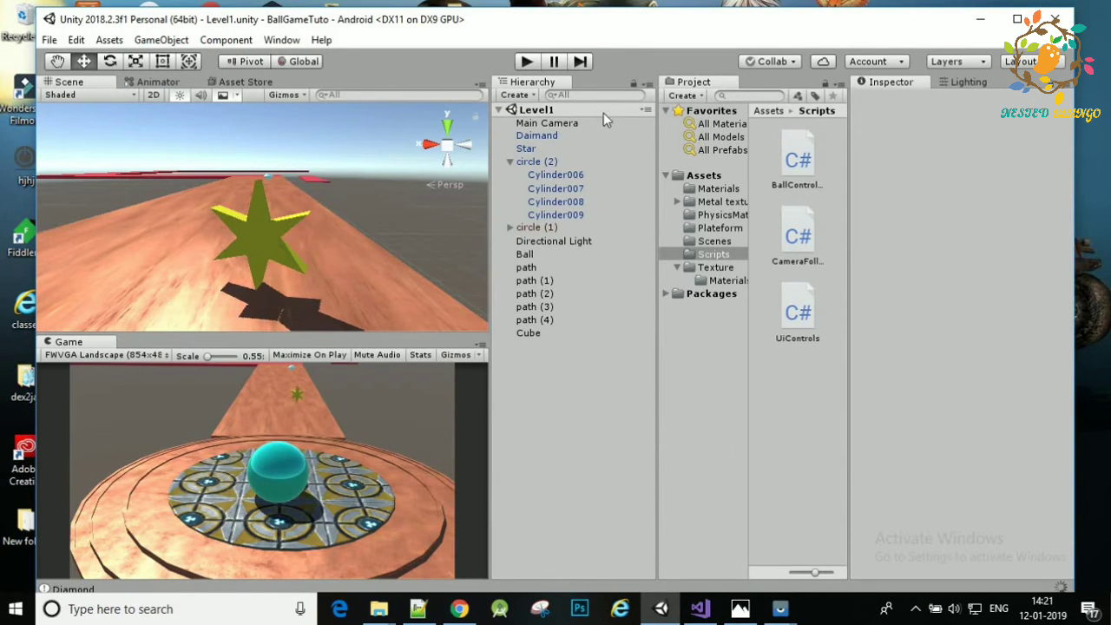
Test-play the level once, then select Star to view its Mesh Collider and Rotate settings
{"action": "left_click", "coordinate": [527, 62]}
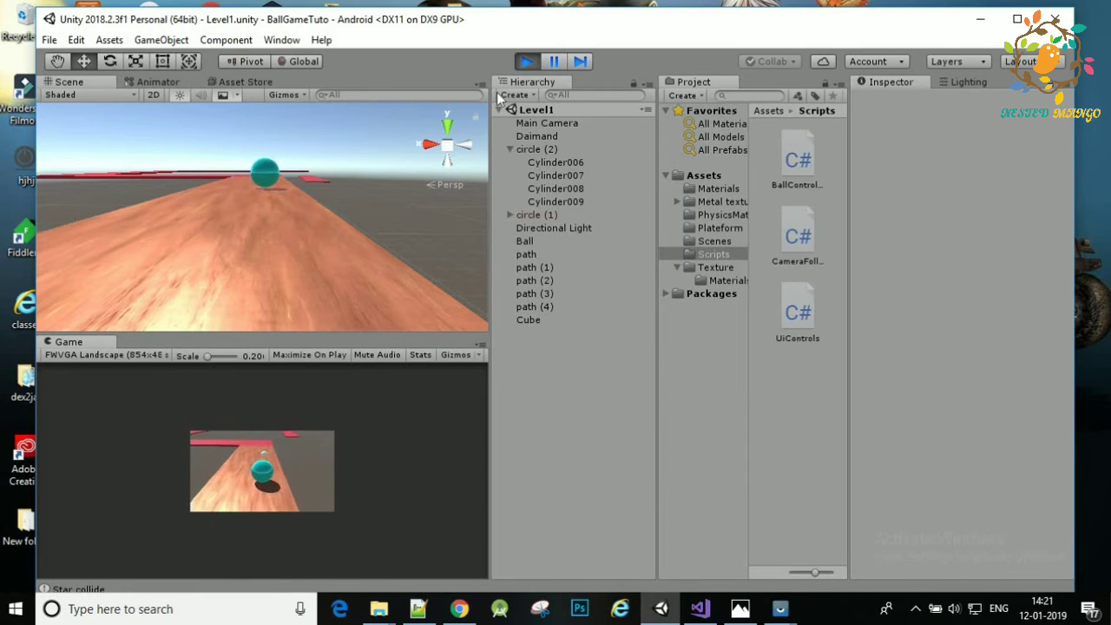
{"action": "left_click", "coordinate": [528, 61]}
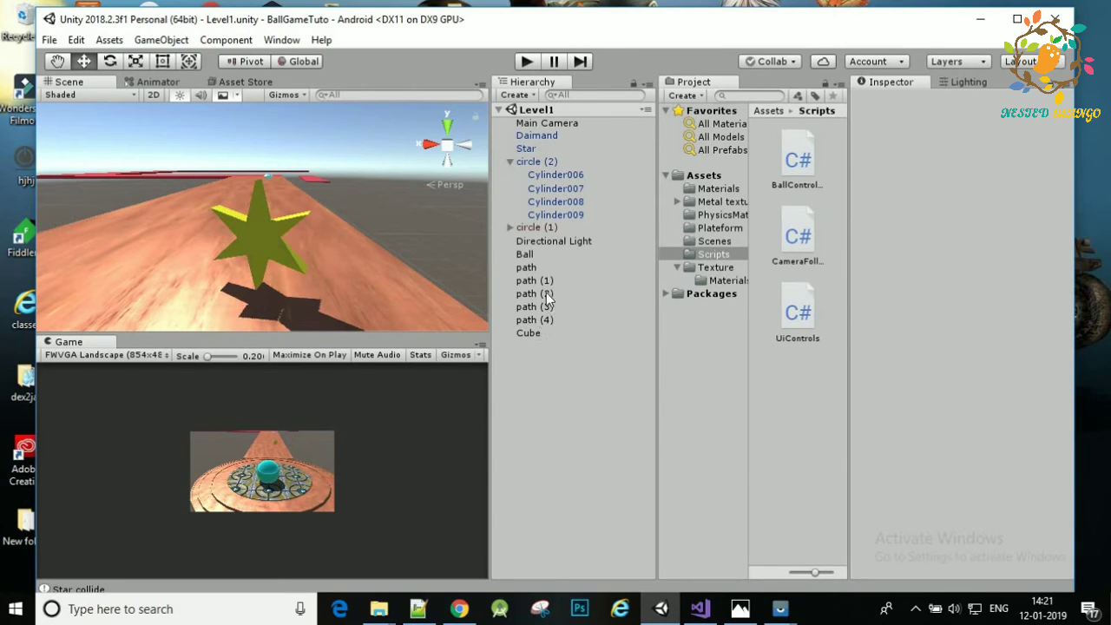
{"action": "left_click", "coordinate": [539, 150]}
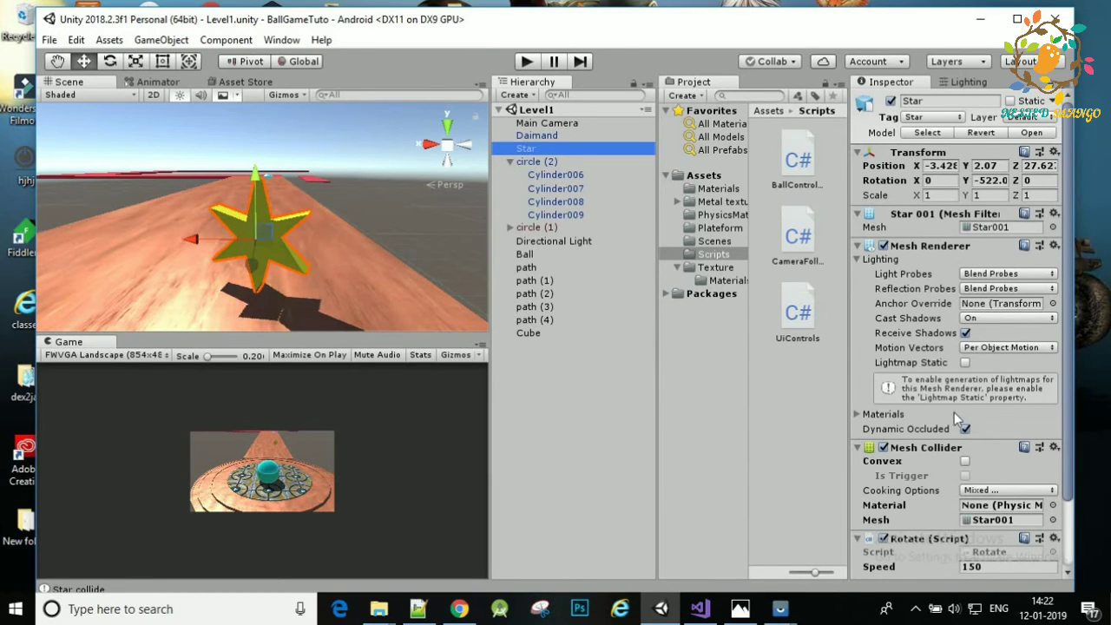
Tick Convex and Is Trigger on both the Star and Daimand Mesh Colliders
{"action": "left_click", "coordinate": [965, 461]}
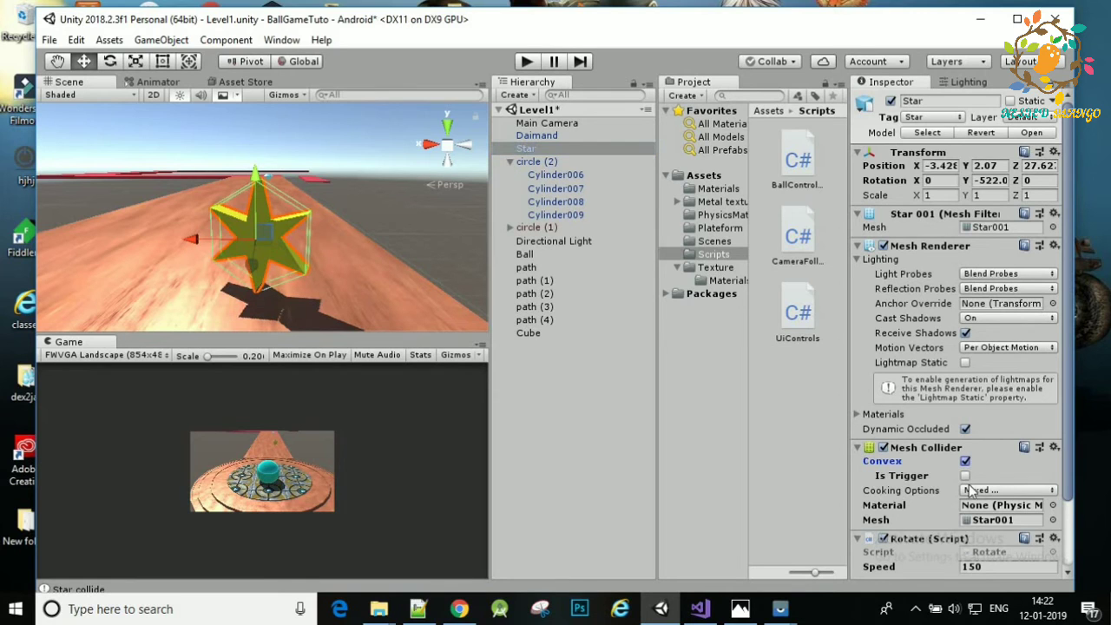
{"action": "left_click", "coordinate": [965, 476]}
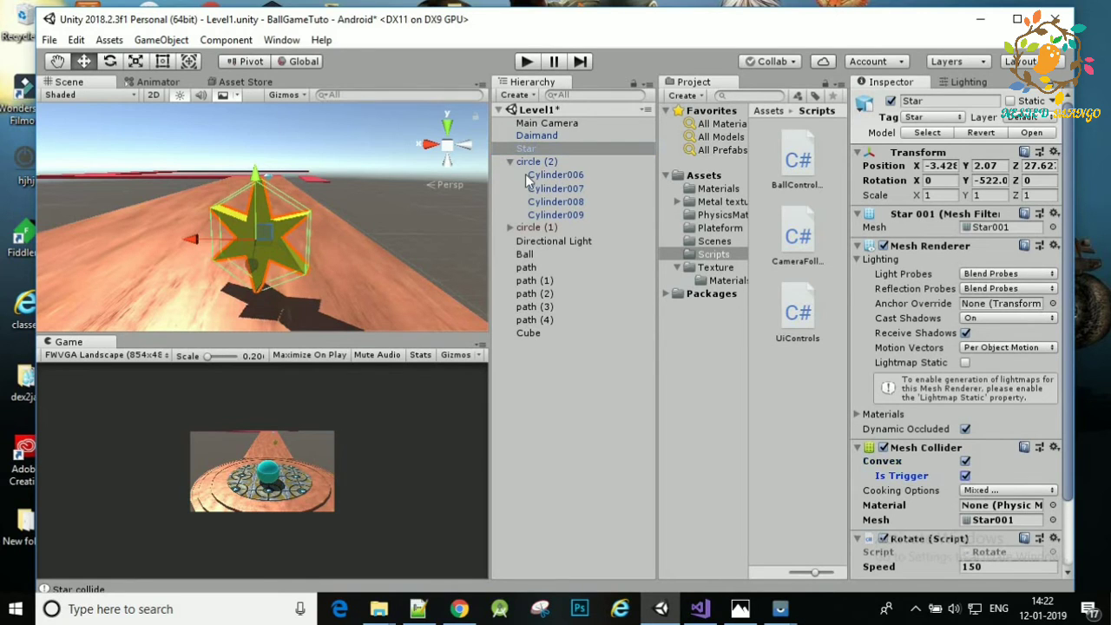
{"action": "left_click", "coordinate": [533, 134]}
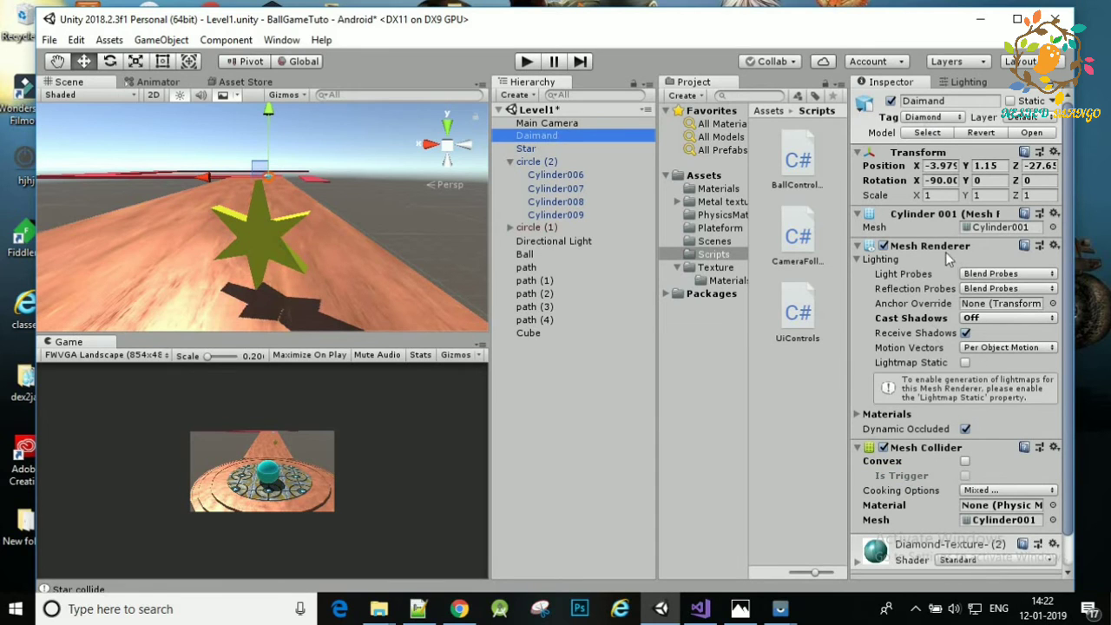
{"action": "scroll", "coordinate": [966, 363], "scroll_direction": "down", "scroll_amount": 1}
{"action": "left_click", "coordinate": [965, 426]}
{"action": "left_click", "coordinate": [965, 441]}
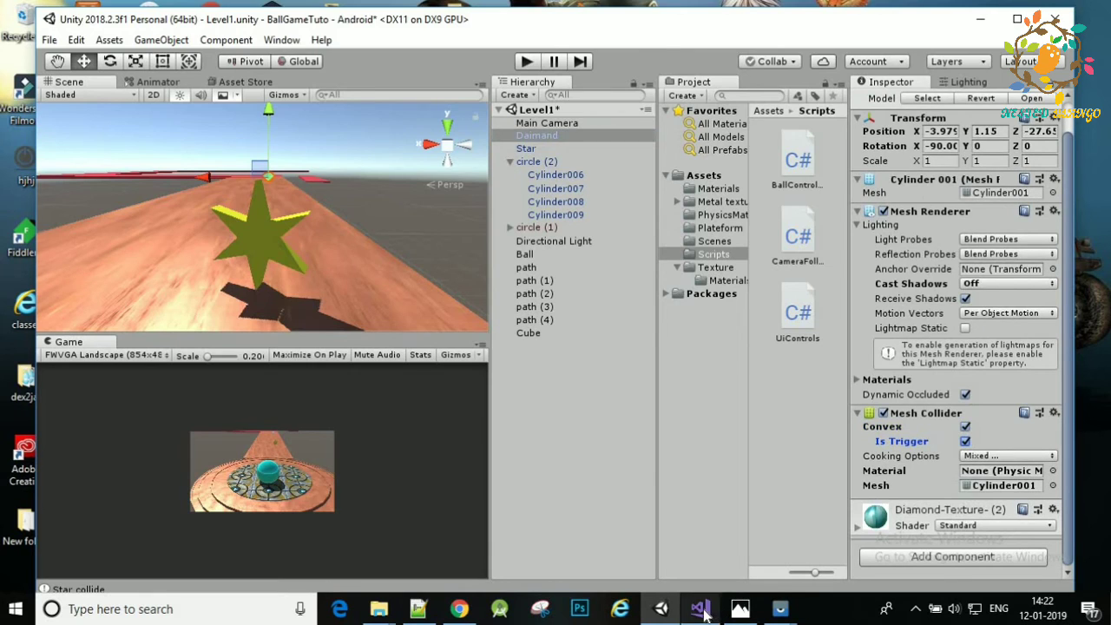
{"action": "left_click", "coordinate": [700, 608]}
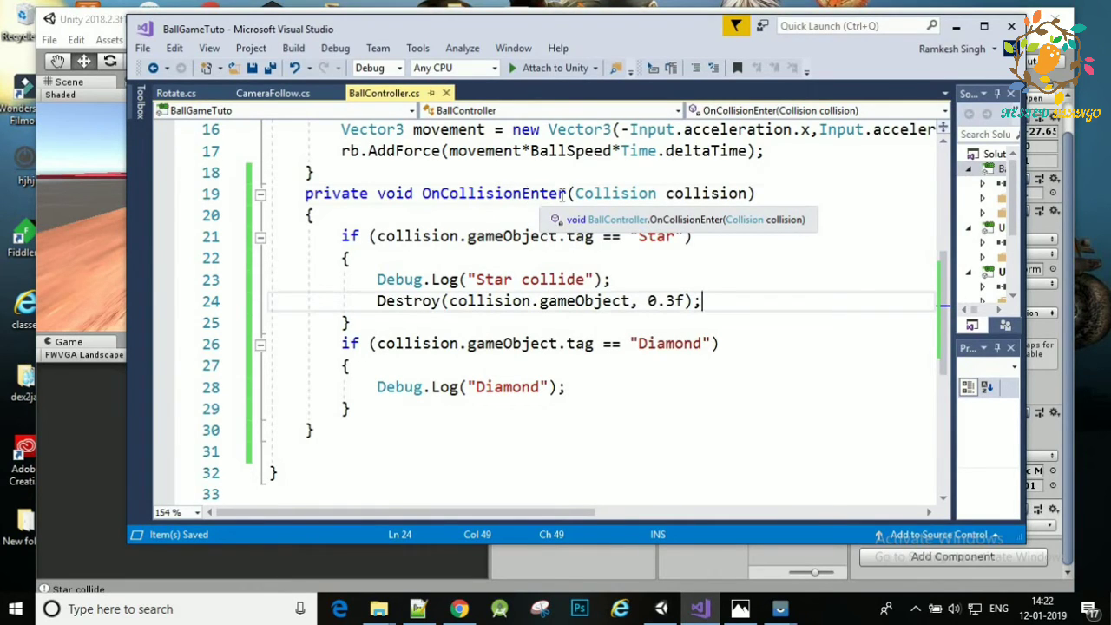
Rename the OnCollisionEnter handler on line 19 to OnTrigger and save the script
{"action": "left_click", "coordinate": [565, 193]}
{"action": "key", "text": "BackSpace"}
{"action": "key", "text": "BackSpace"}
{"action": "key", "text": "BackSpace"}
{"action": "key", "text": "BackSpace"}
{"action": "key", "text": "BackSpace"}
{"action": "key", "text": "BackSpace"}
{"action": "key", "text": "BackSpace"}
{"action": "key", "text": "BackSpace"}
{"action": "key", "text": "BackSpace"}
{"action": "key", "text": "BackSpace"}
{"action": "key", "text": "BackSpace"}
{"action": "type", "text": "Tri"}
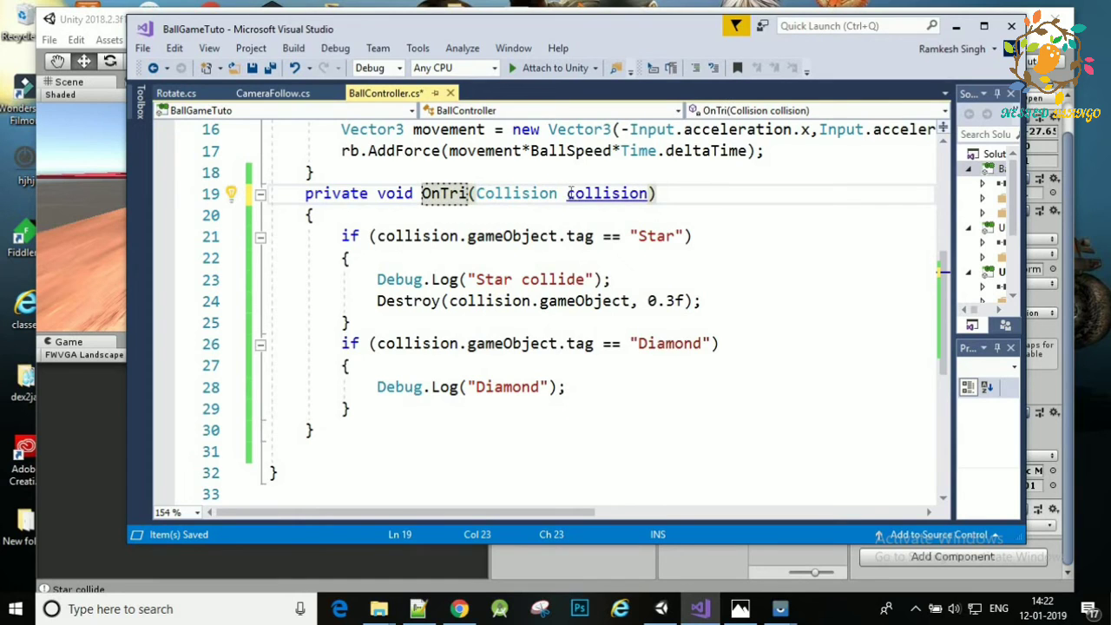
{"action": "type", "text": "gger"}
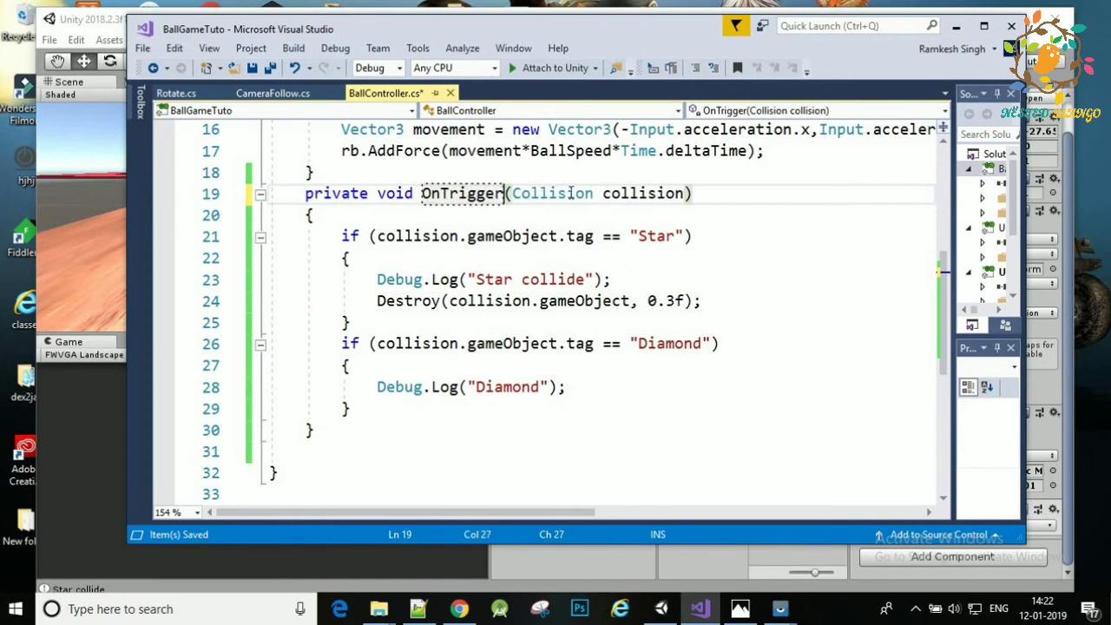
{"action": "left_click", "coordinate": [726, 215]}
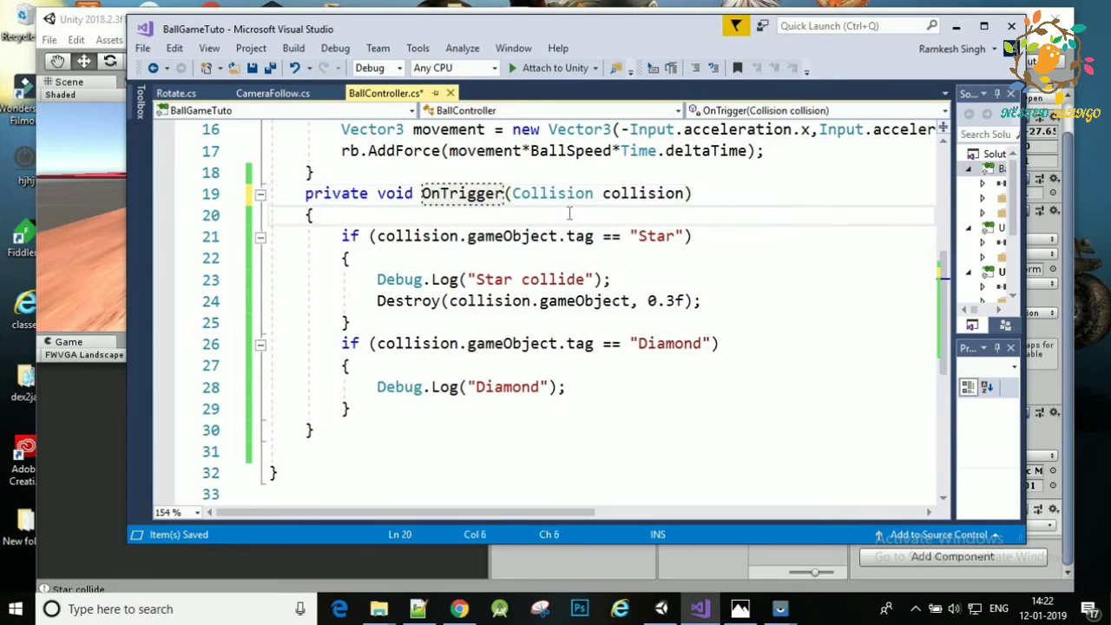
{"action": "key", "text": "ctrl+s"}
Enlarge the game preview and test-play again; the ball passes through the star
{"action": "left_click", "coordinate": [660, 608]}
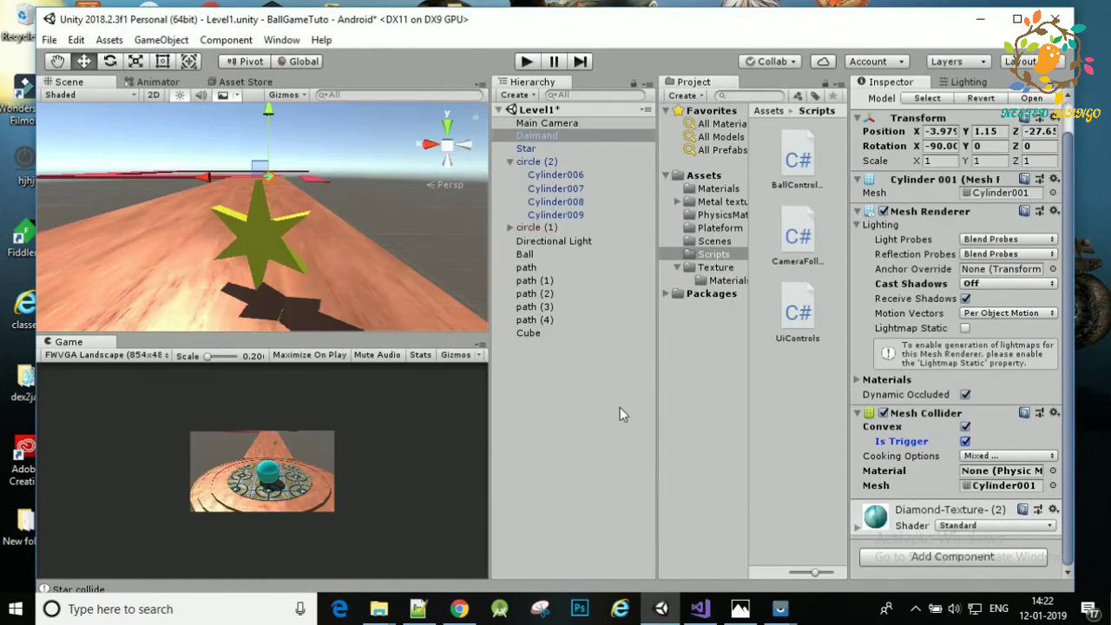
{"action": "left_click_drag", "start_coordinate": [359, 334], "coordinate": [359, 309]}
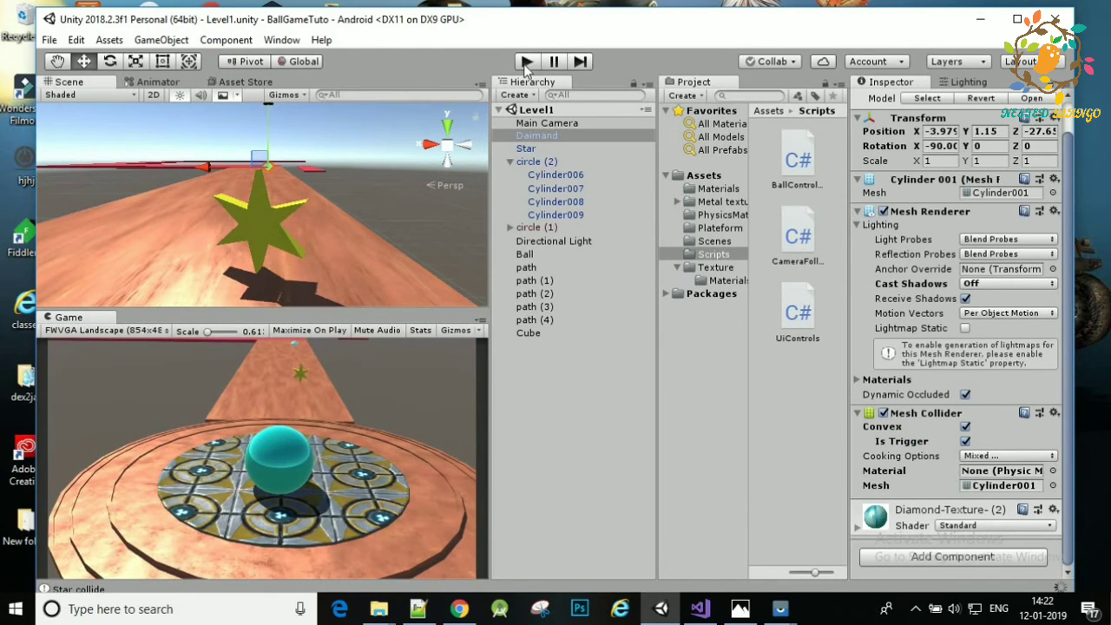
{"action": "left_click", "coordinate": [526, 62]}
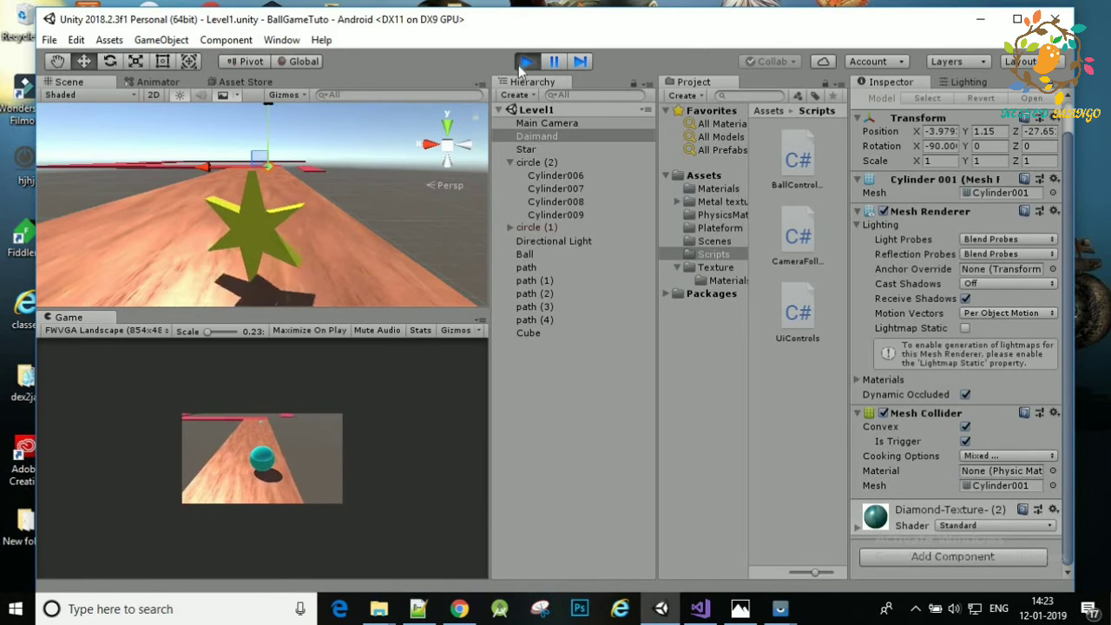
{"action": "left_click", "coordinate": [525, 62]}
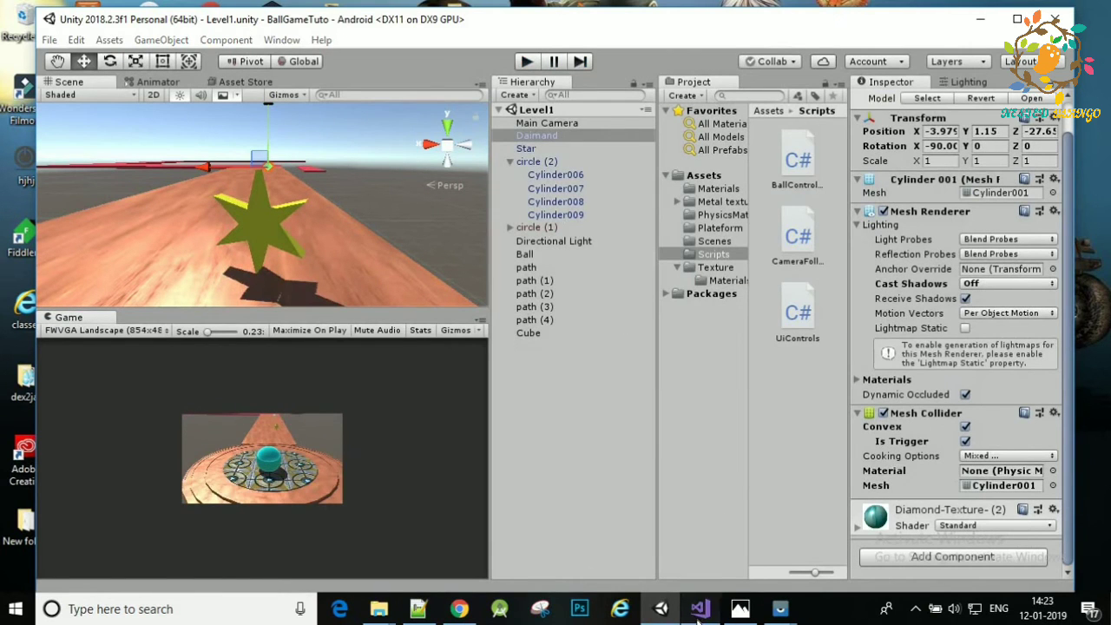
{"action": "left_click", "coordinate": [699, 609]}
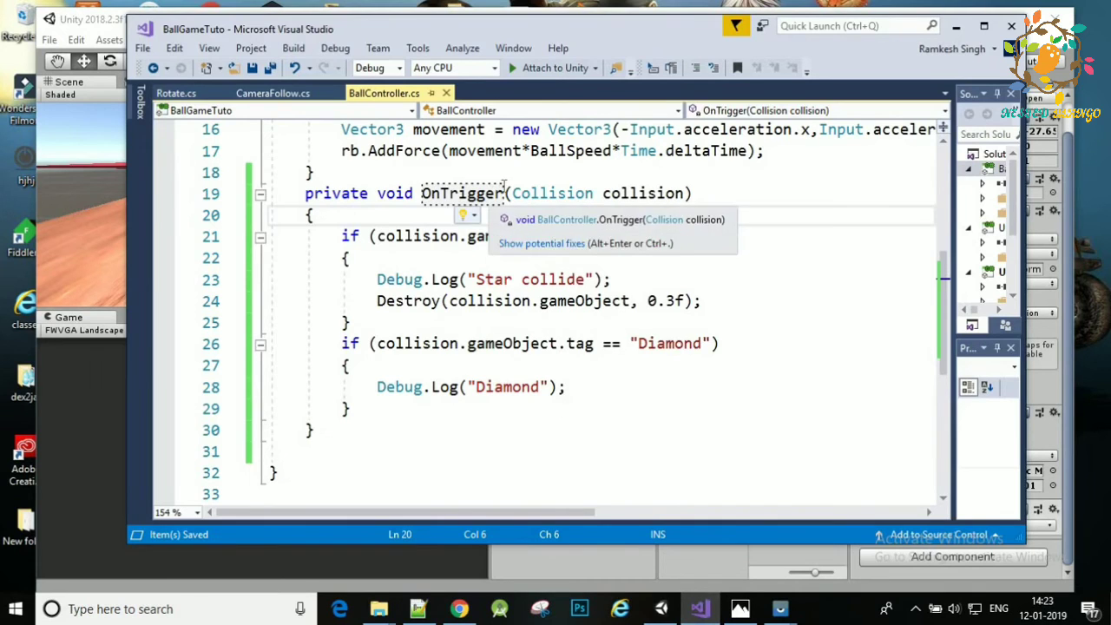
Correct the trigger handler's name to OnTriggerEnter
{"action": "left_click", "coordinate": [505, 191]}
{"action": "type", "text": "en"}
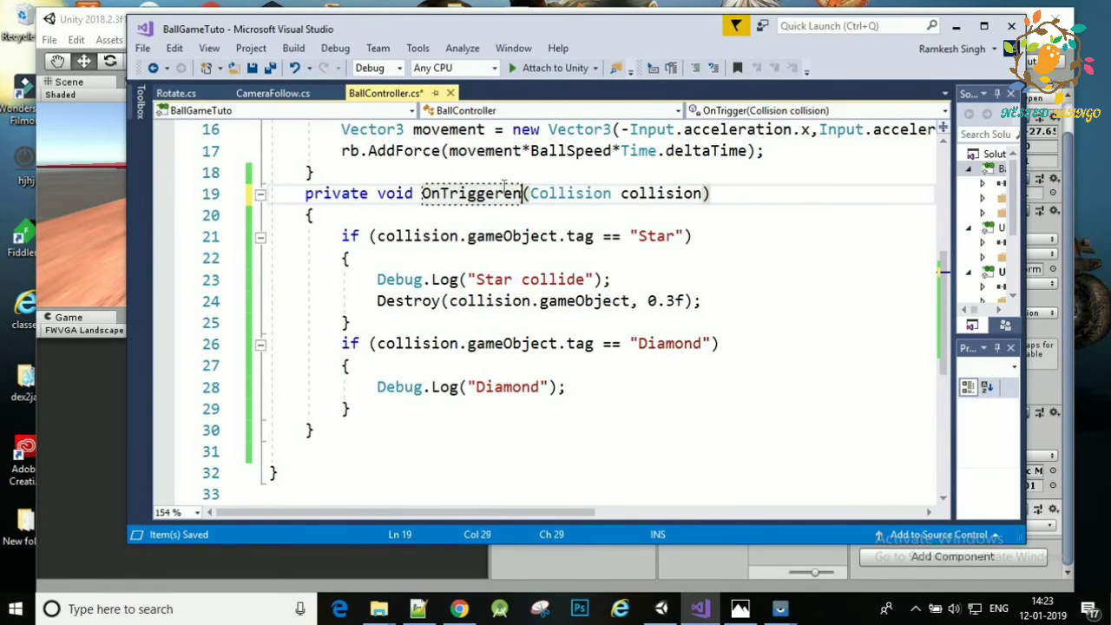
{"action": "type", "text": "ter"}
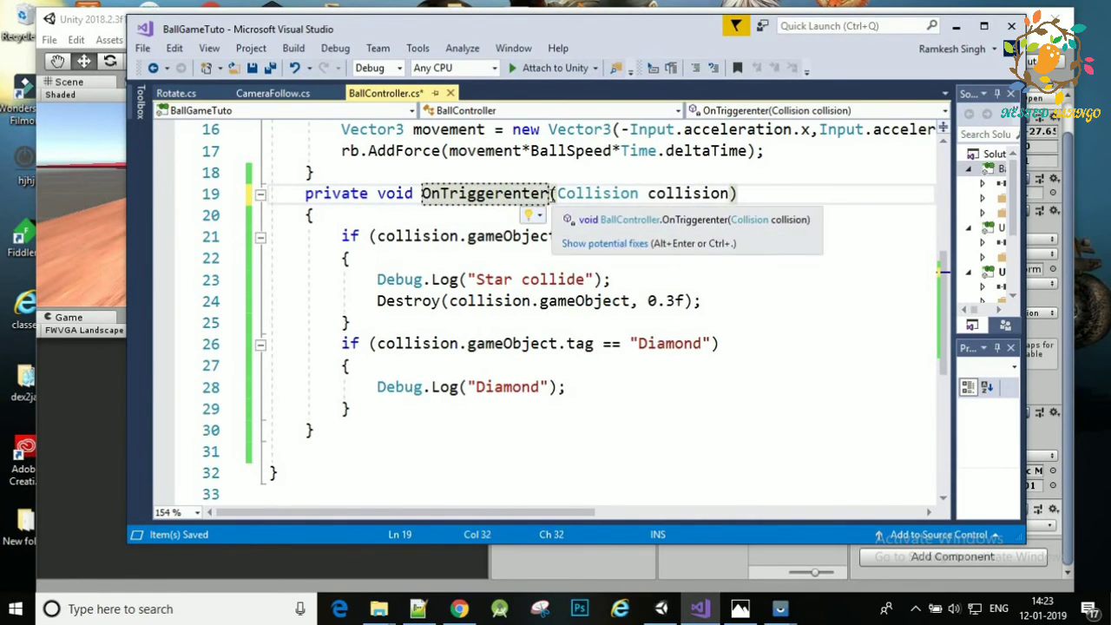
{"action": "left_click", "coordinate": [337, 450]}
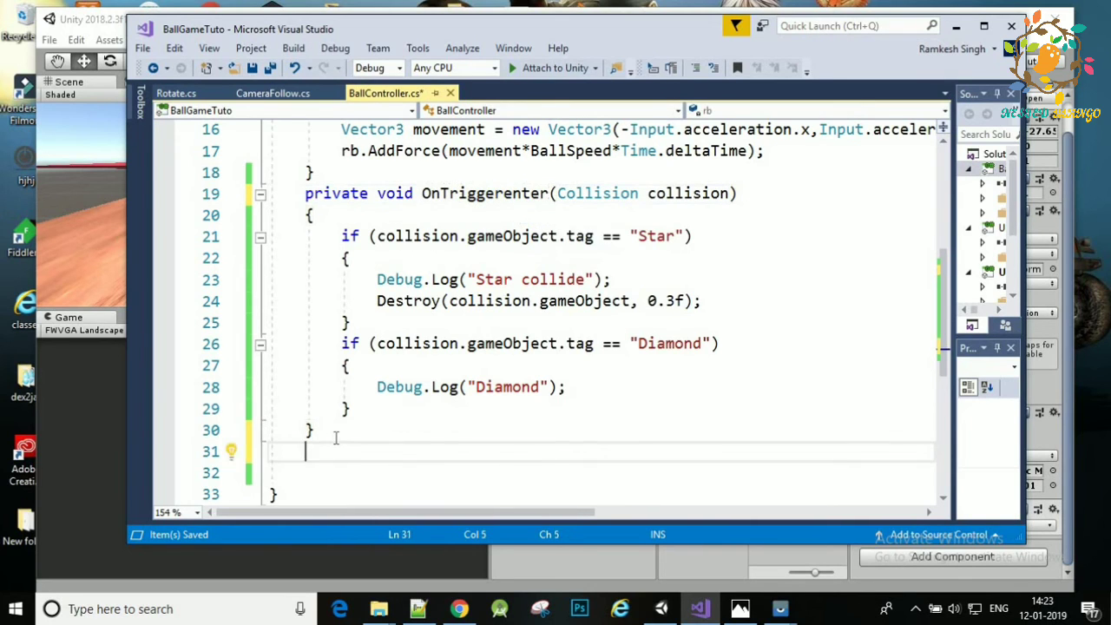
{"action": "type", "text": "OnCol"}
{"action": "key", "text": "BackSpace"}
{"action": "key", "text": "BackSpace"}
{"action": "key", "text": "BackSpace"}
{"action": "type", "text": "Tri"}
{"action": "key", "text": "Tab"}
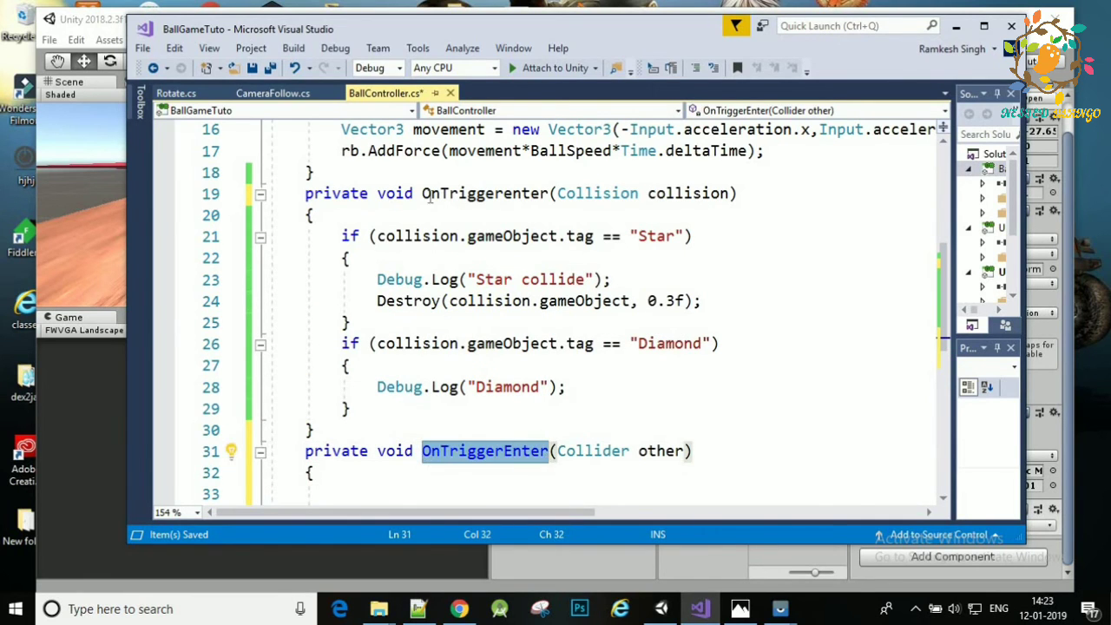
{"action": "left_click_drag", "start_coordinate": [423, 193], "coordinate": [545, 194]}
{"action": "type", "text": "OnTriggerEnter"}
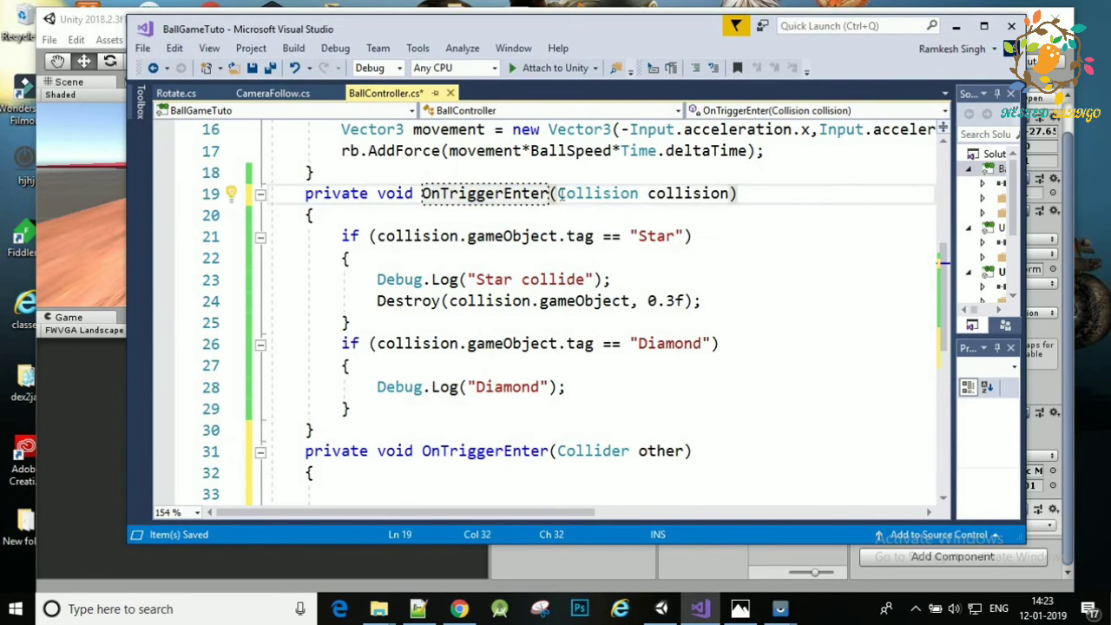
Delete the generated OnTriggerEnter(Collider other) stub and save BallController.cs
{"action": "scroll", "coordinate": [557, 321], "scroll_direction": "down", "scroll_amount": 1}
{"action": "left_click_drag", "start_coordinate": [304, 385], "coordinate": [314, 407]}
{"action": "key", "text": "Delete"}
{"action": "left_click", "coordinate": [596, 390]}
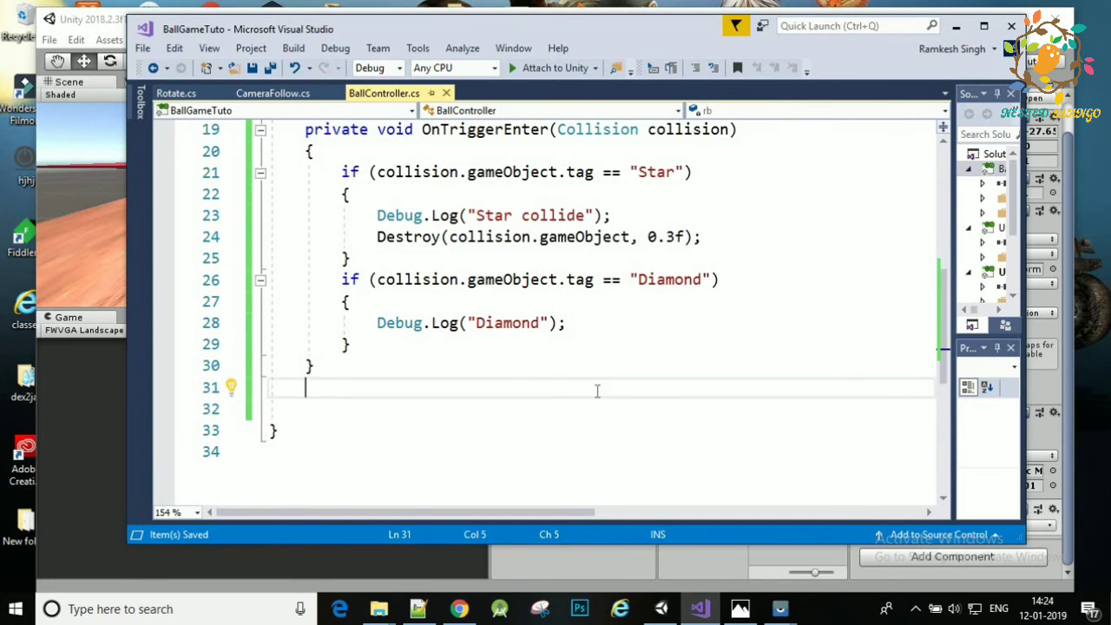
{"action": "key", "text": "ctrl+s"}
{"action": "key", "text": "alt+Tab"}
{"action": "left_click", "coordinate": [526, 149]}
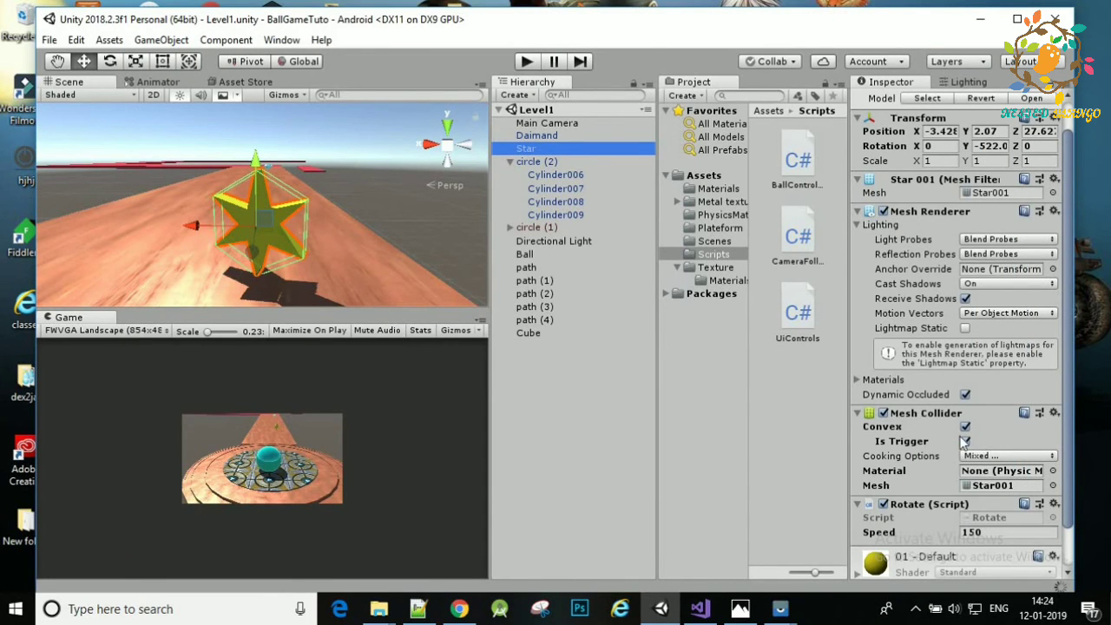
Select Daimand, play-test, and read the Console error: OnTriggerEnter's parameter must be a Collider
{"action": "left_click", "coordinate": [559, 138]}
{"action": "left_click", "coordinate": [559, 139]}
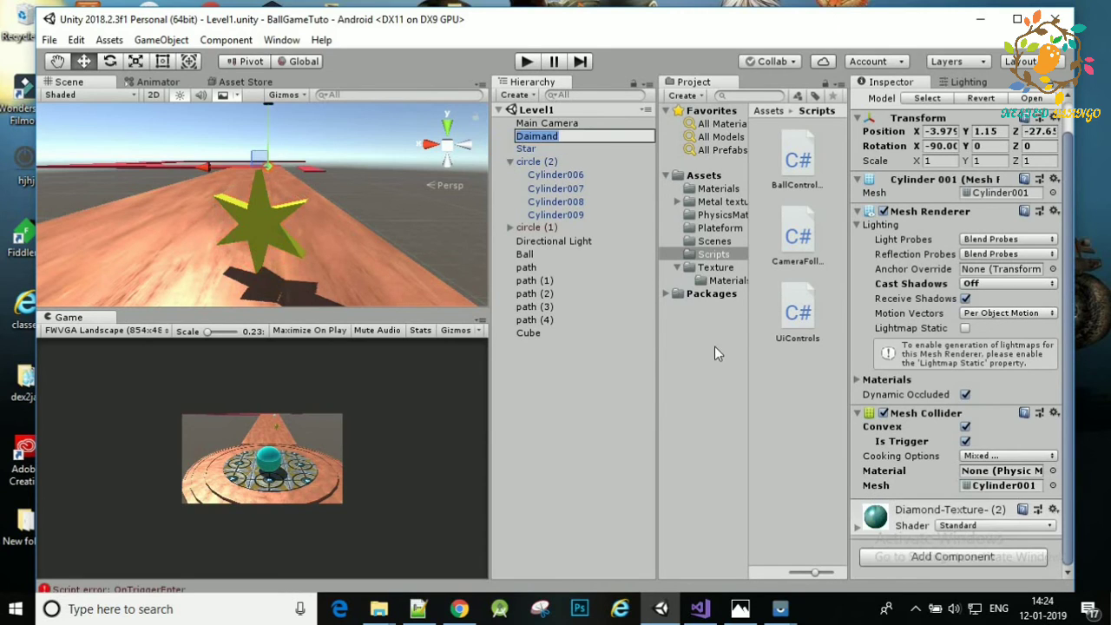
{"action": "left_click", "coordinate": [528, 64]}
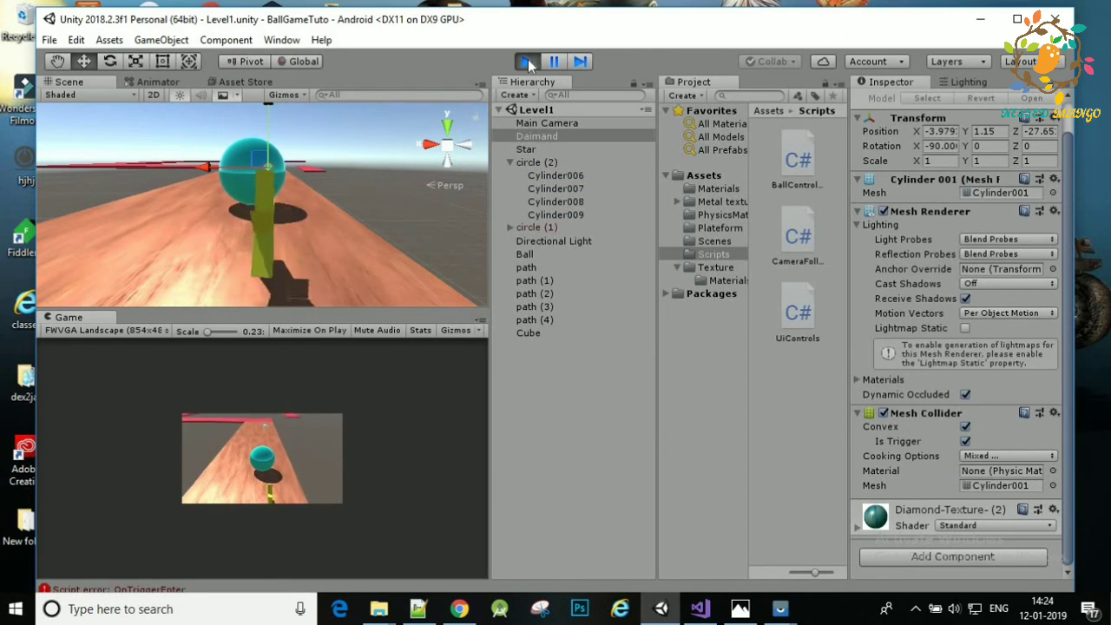
{"action": "left_click", "coordinate": [528, 63]}
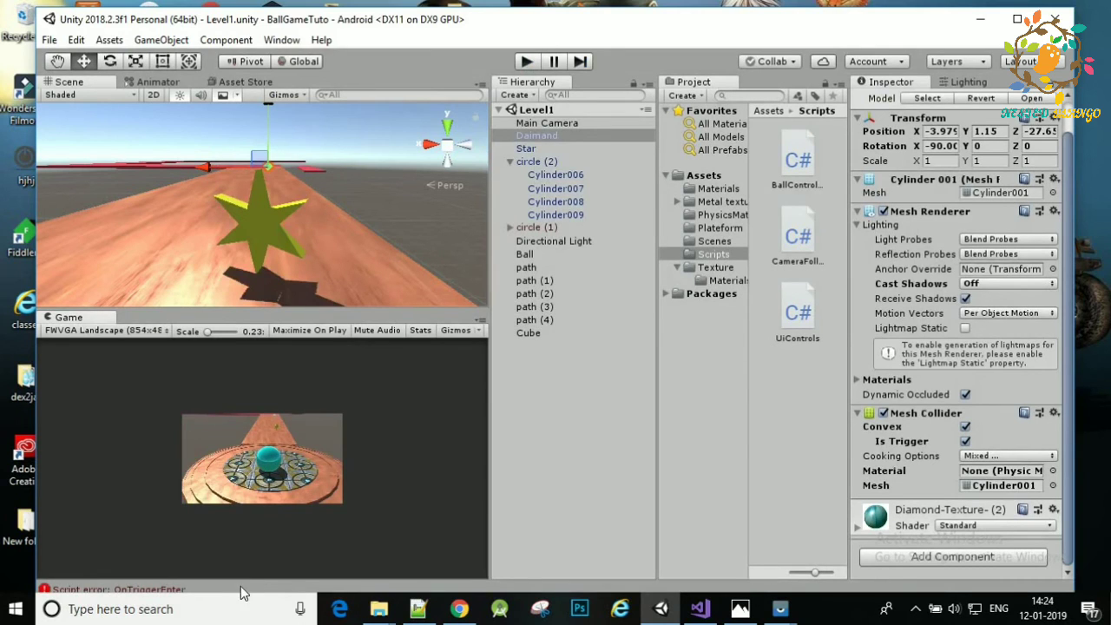
{"action": "left_click", "coordinate": [239, 589]}
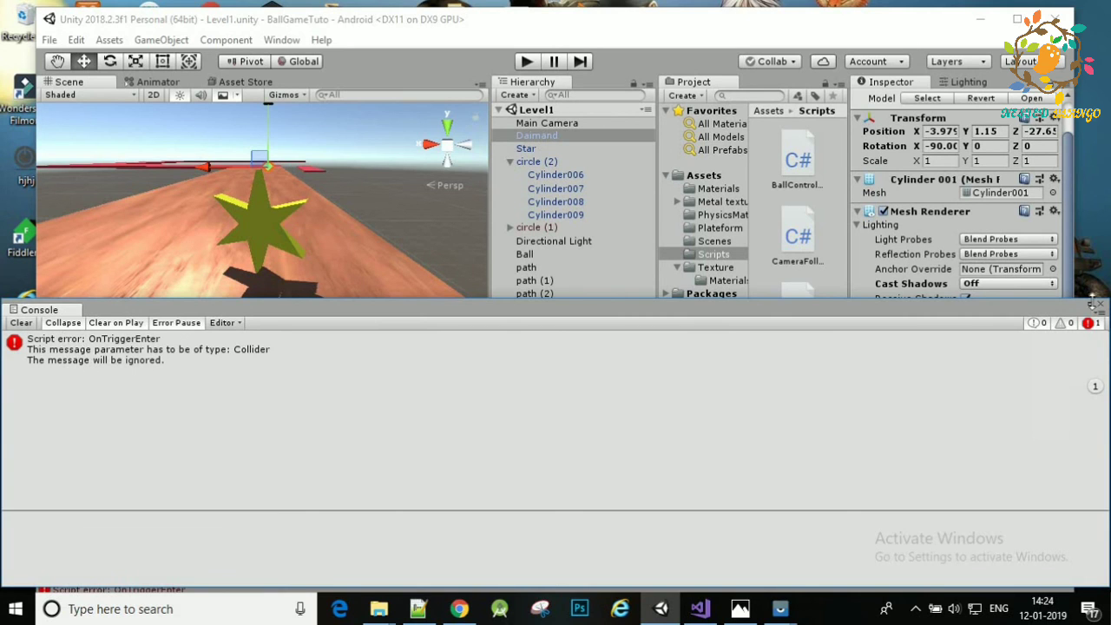
{"action": "left_click", "coordinate": [700, 609]}
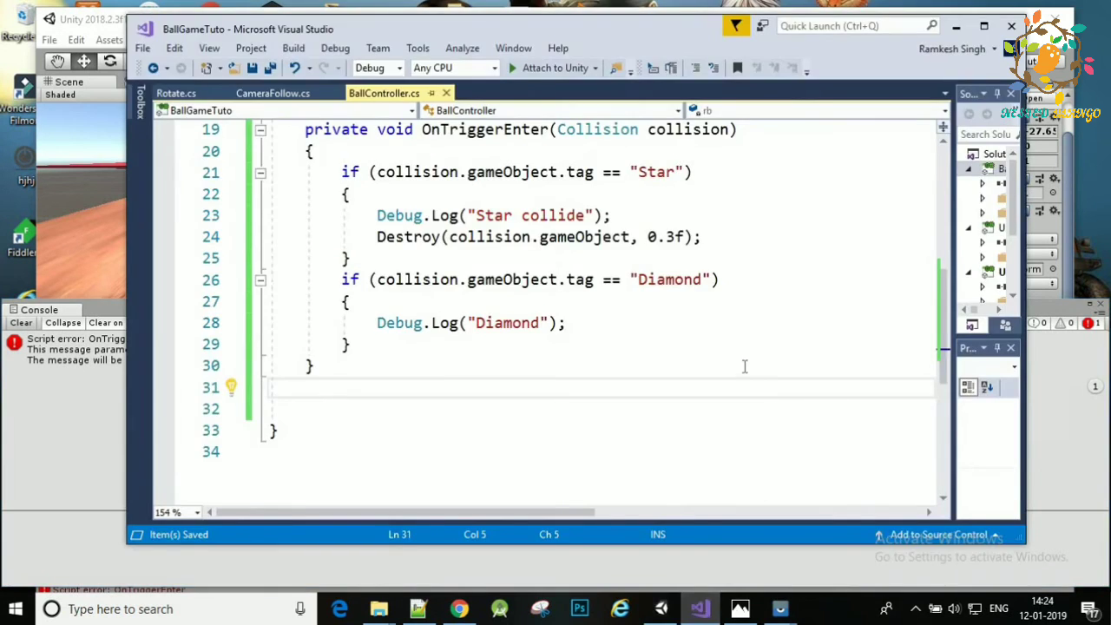
Change line 19's OnTriggerEnter parameter type from Collision to Collider and save BallController
{"action": "scroll", "coordinate": [692, 299], "scroll_direction": "up", "scroll_amount": 1}
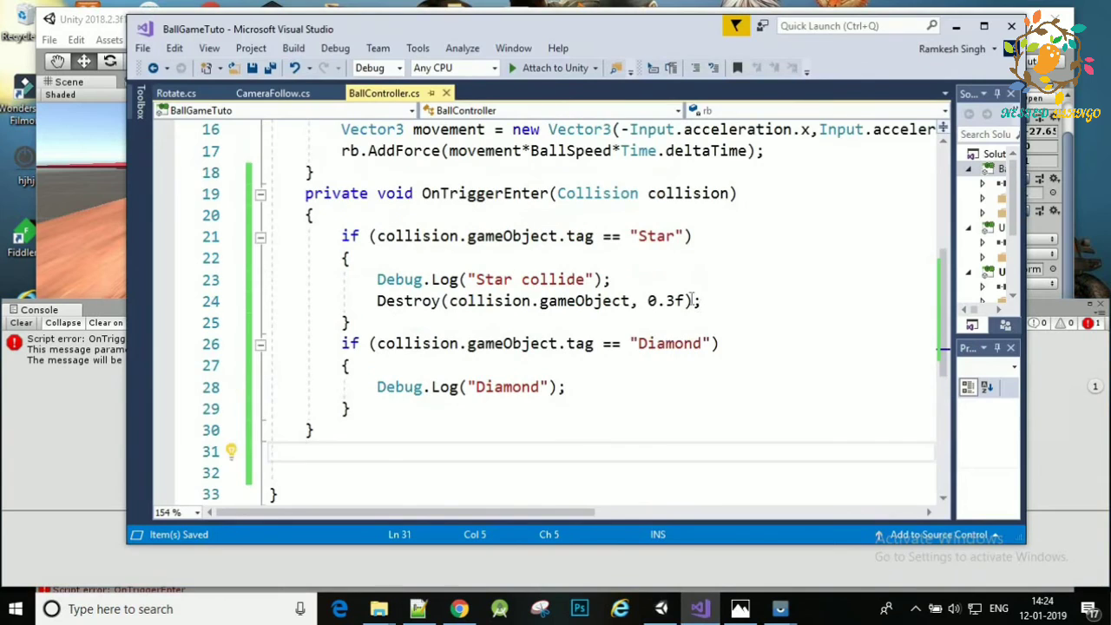
{"action": "left_click", "coordinate": [639, 193]}
{"action": "key", "text": "BackSpace"}
{"action": "key", "text": "BackSpace"}
{"action": "key", "text": "BackSpace"}
{"action": "key", "text": "BackSpace"}
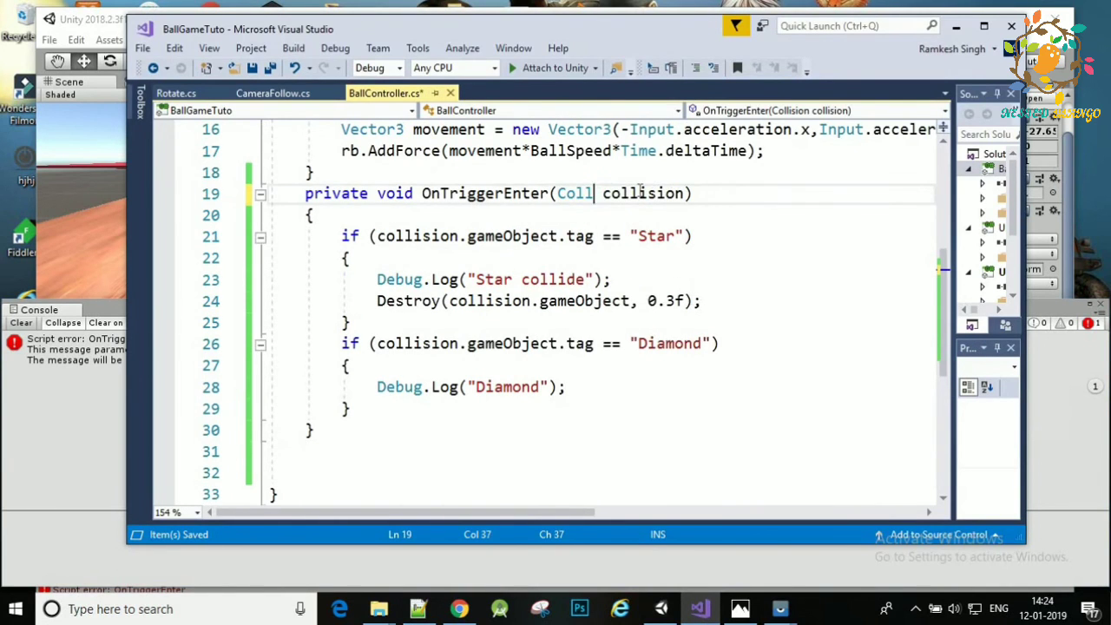
{"action": "type", "text": "ider"}
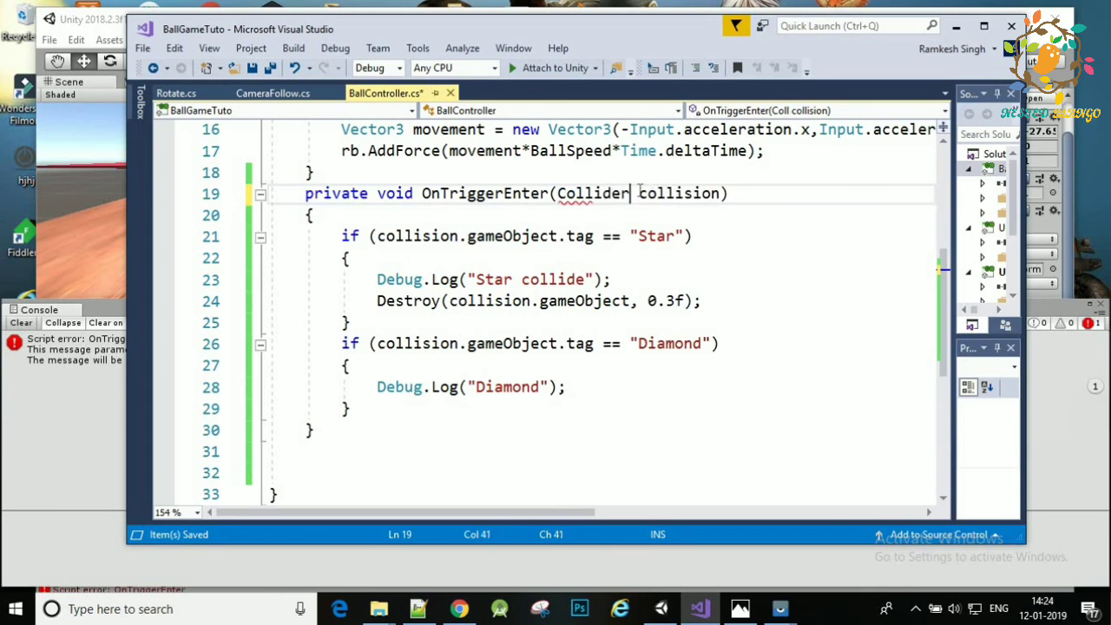
{"action": "scroll", "coordinate": [646, 251], "scroll_direction": "down", "scroll_amount": 2}
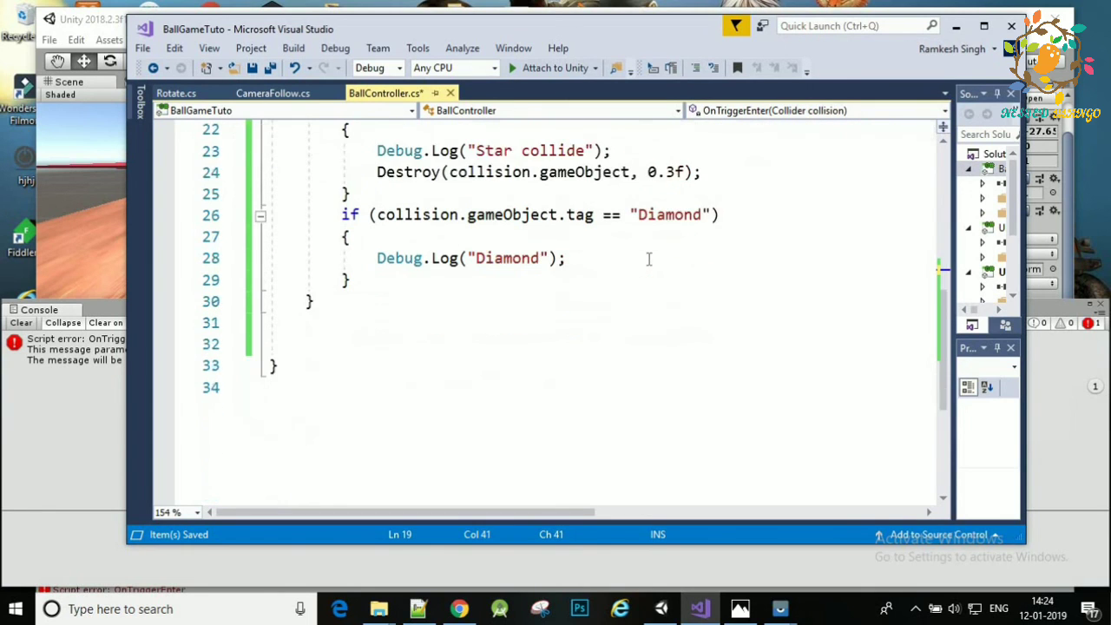
{"action": "scroll", "coordinate": [648, 257], "scroll_direction": "up", "scroll_amount": 1}
{"action": "key", "text": "ctrl+s"}
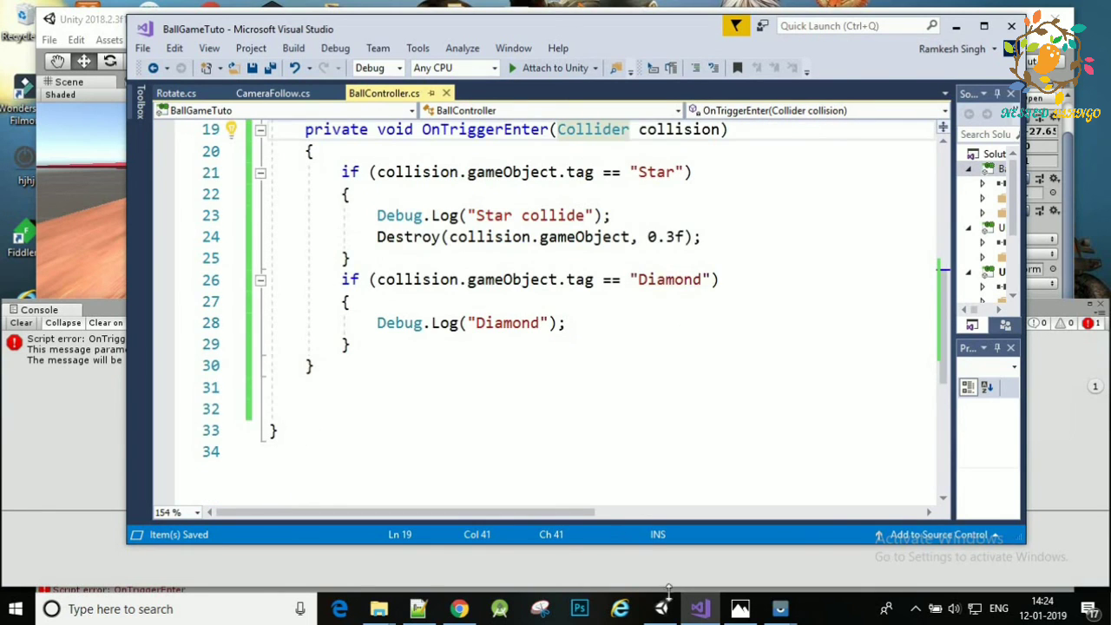
{"action": "left_click", "coordinate": [661, 611]}
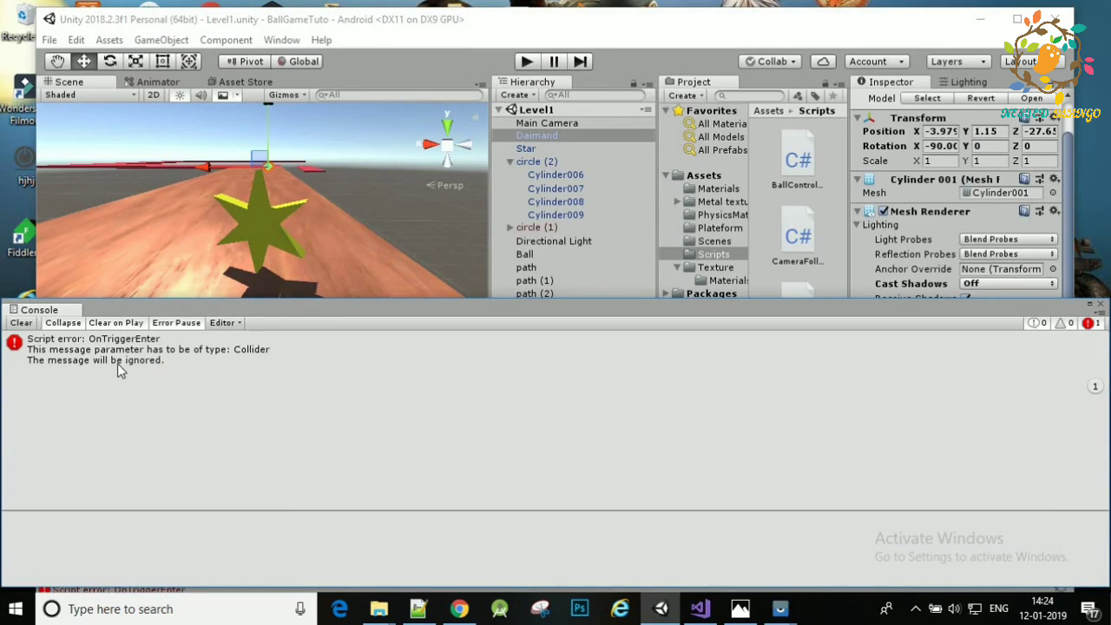
Clear the old script errors from the Console and close the Console panel
{"action": "left_click", "coordinate": [24, 325]}
{"action": "left_click", "coordinate": [24, 325]}
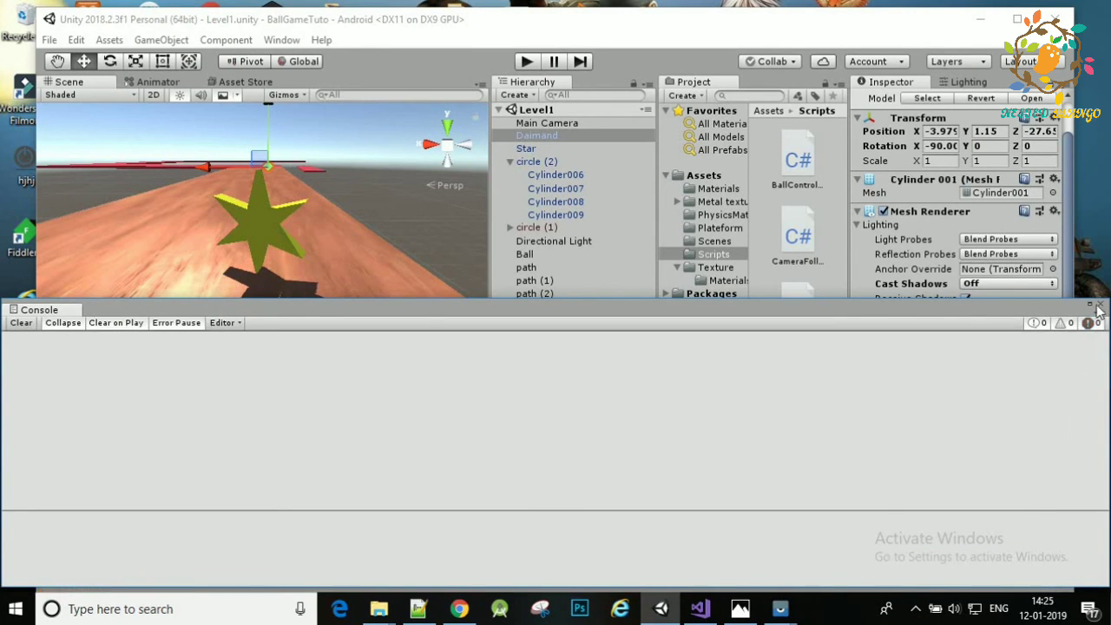
{"action": "left_click", "coordinate": [1098, 308]}
Play-test the level to confirm the star vanishes and 'Diamond' is logged
{"action": "left_click", "coordinate": [528, 61]}
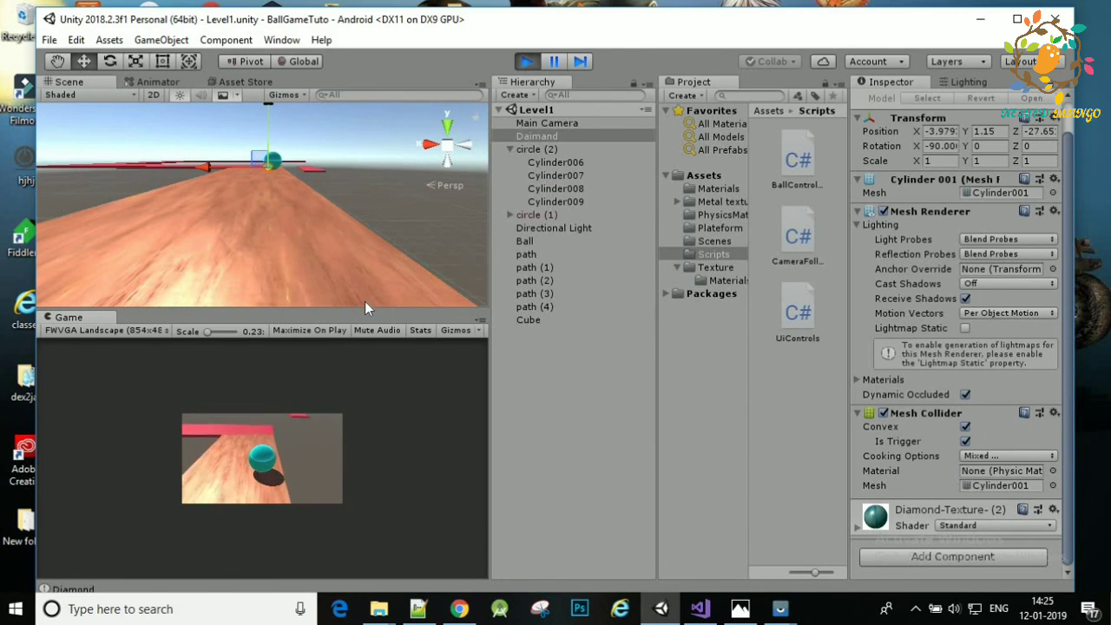
{"action": "left_click", "coordinate": [525, 63]}
{"action": "left_click", "coordinate": [699, 608]}
{"action": "mouse_move", "coordinate": [371, 344]}
{"action": "left_mouse_down"}
{"action": "mouse_move", "coordinate": [688, 352]}
{"action": "mouse_move", "coordinate": [703, 363]}
{"action": "left_mouse_up"}
Add Destroy(collision.gameObject, 0.3f); under Debug.Log("Diamond") and save the script
{"action": "left_click", "coordinate": [703, 365]}
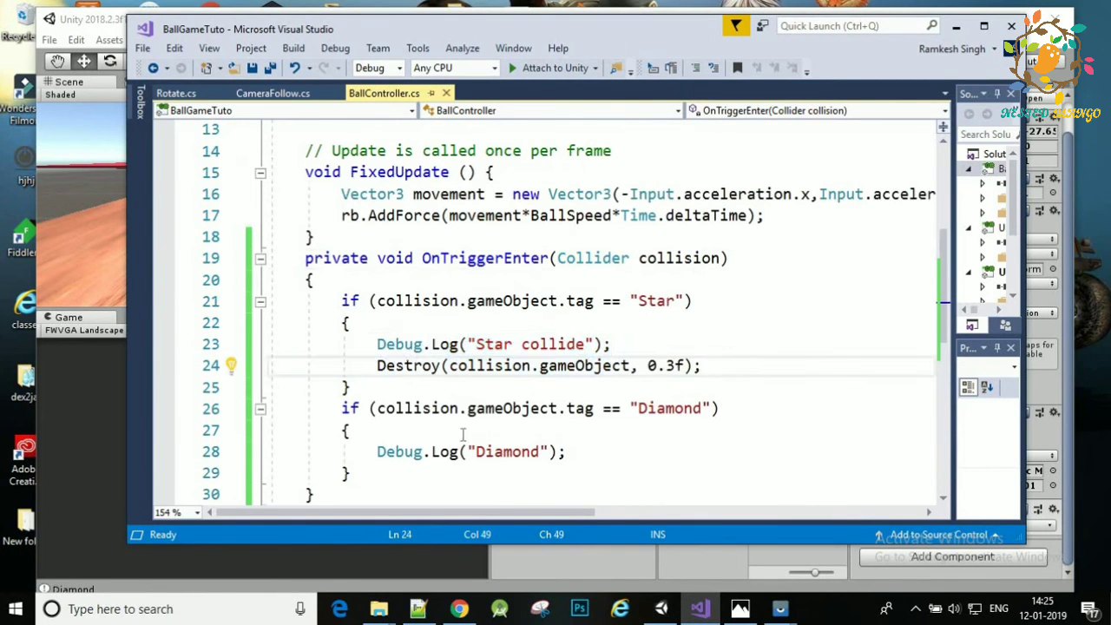
{"action": "left_click_drag", "start_coordinate": [377, 366], "coordinate": [701, 365]}
{"action": "key", "text": "ctrl+c"}
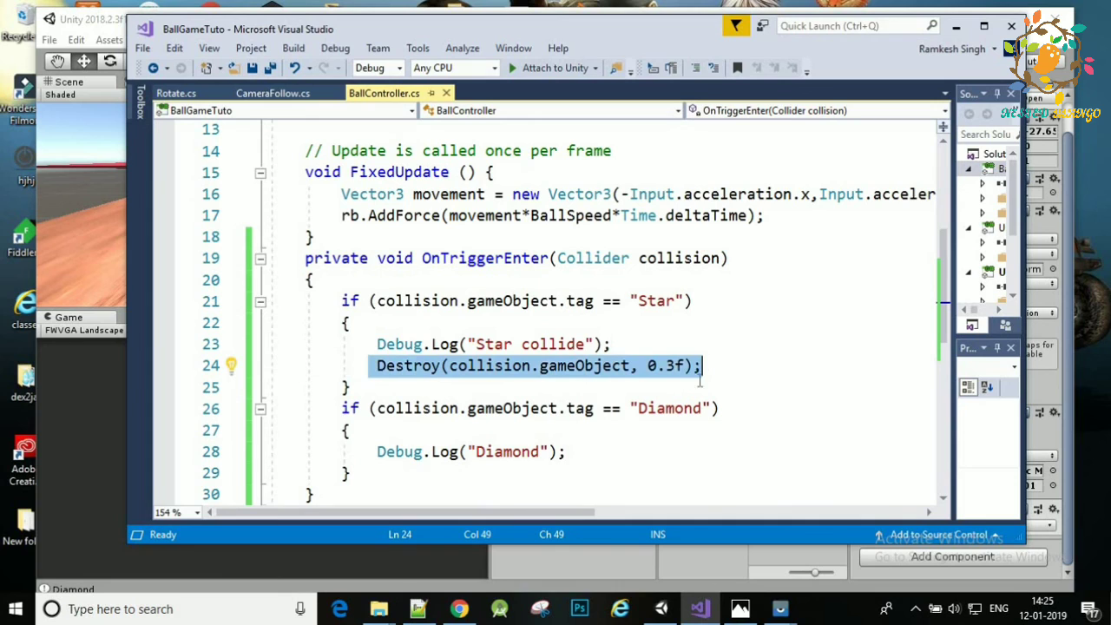
{"action": "left_click", "coordinate": [570, 451]}
{"action": "key", "text": "Return"}
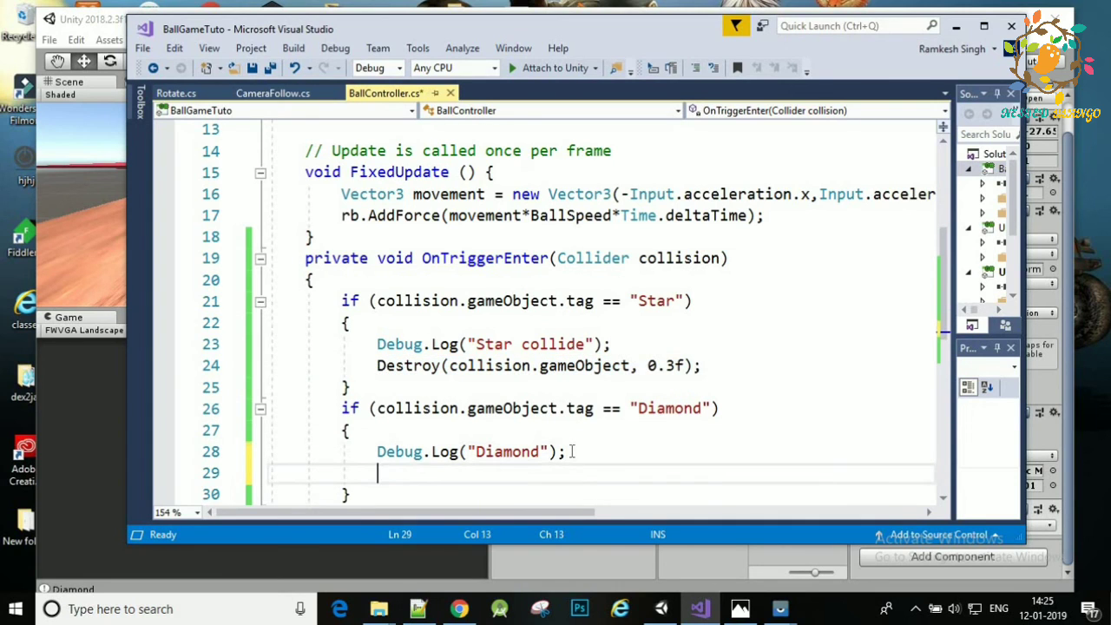
{"action": "key", "text": "ctrl+v"}
{"action": "key", "text": "ctrl+s"}
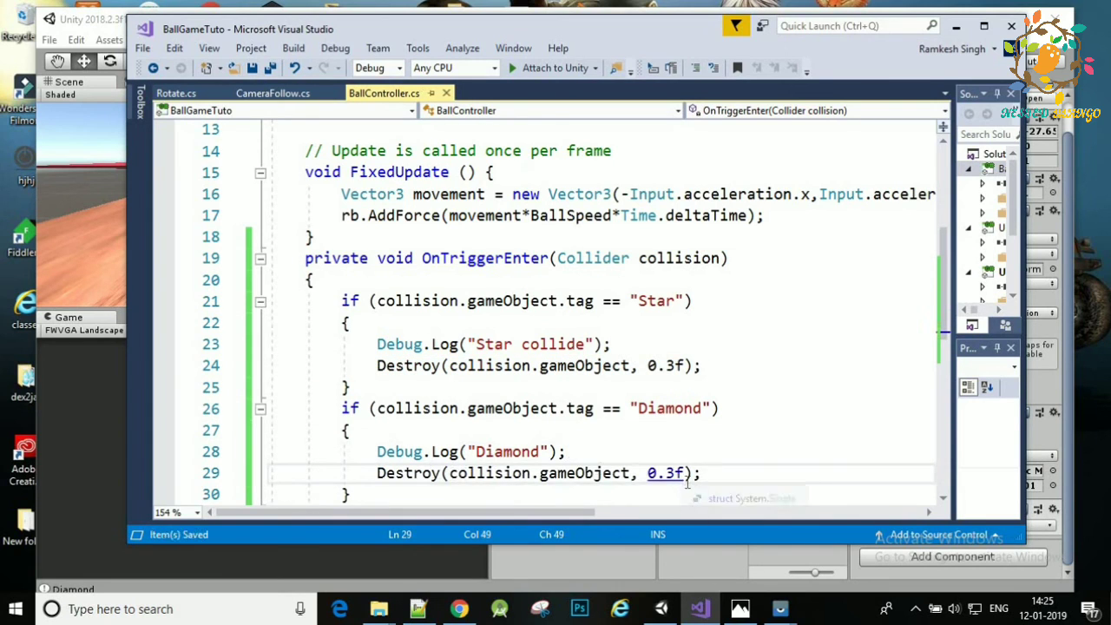
{"action": "left_click", "coordinate": [661, 608]}
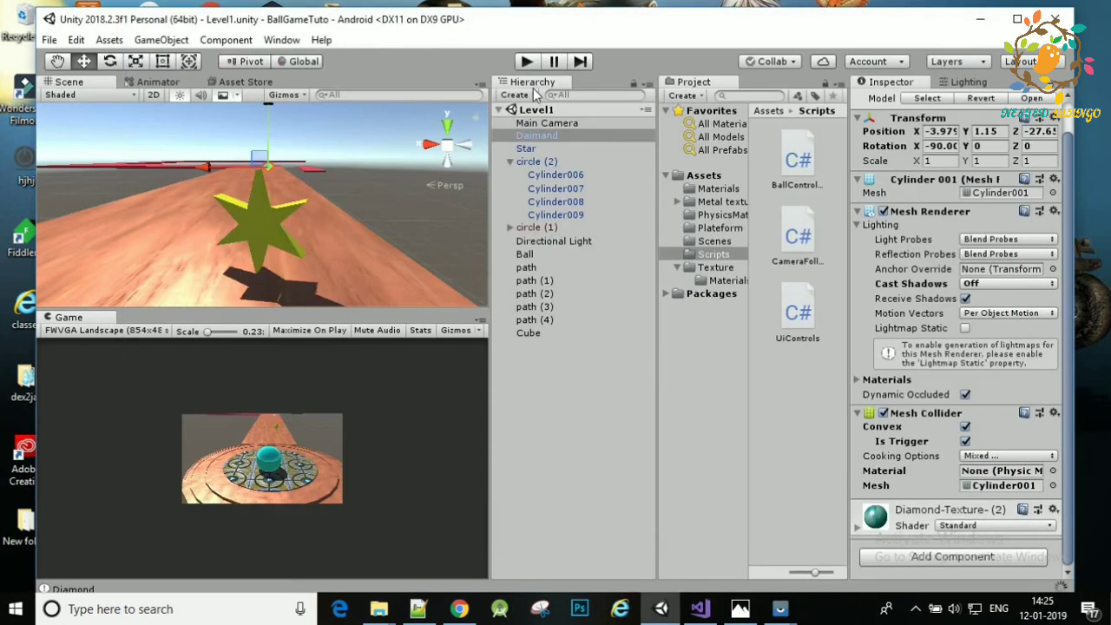
Play-test with an enlarged Game view to confirm the star and diamond both vanish
{"action": "left_click", "coordinate": [526, 61]}
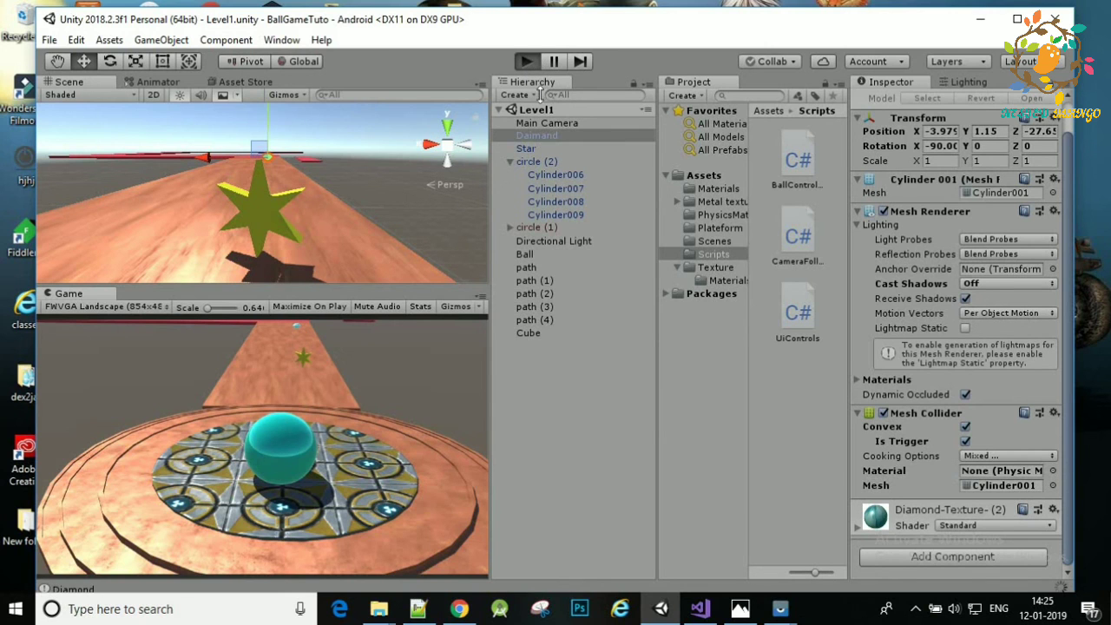
{"action": "left_click_drag", "start_coordinate": [299, 288], "coordinate": [299, 285]}
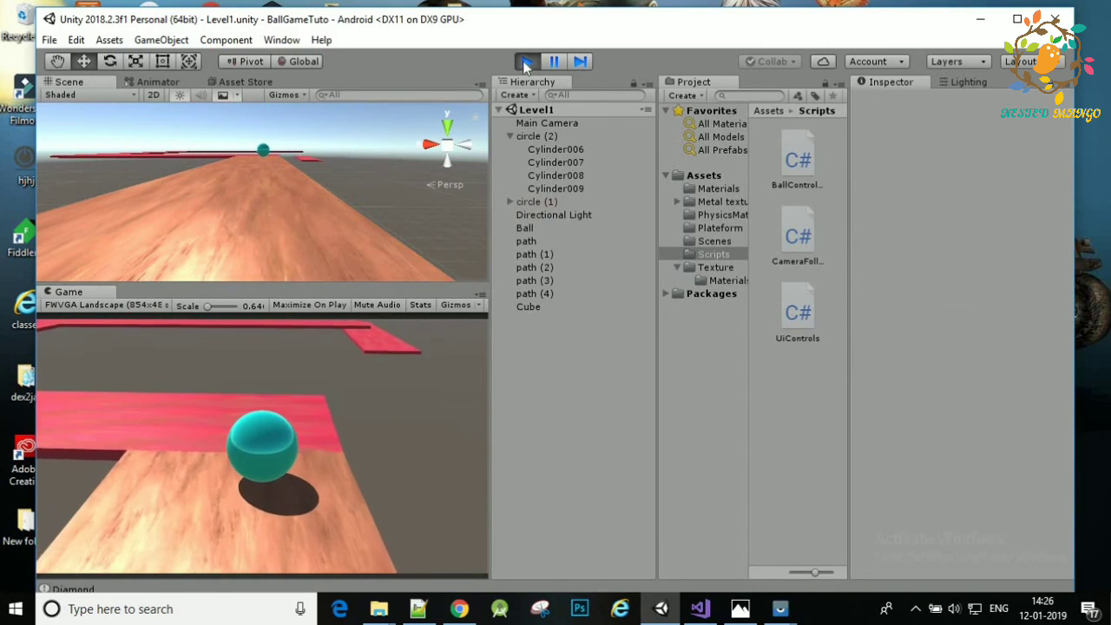
{"action": "key", "text": "ctrl+p"}
Change the star's Destroy delay from 0.3f to 0.1f in BallController
{"action": "left_click", "coordinate": [701, 613]}
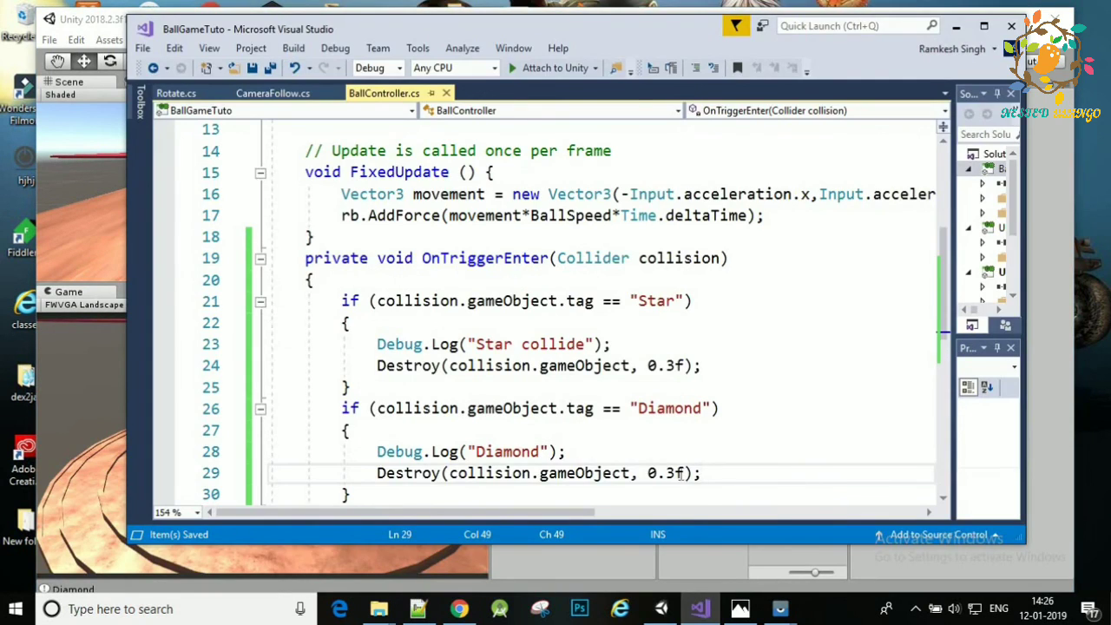
{"action": "left_click", "coordinate": [674, 366]}
{"action": "key", "text": "BackSpace"}
{"action": "type", "text": "1"}
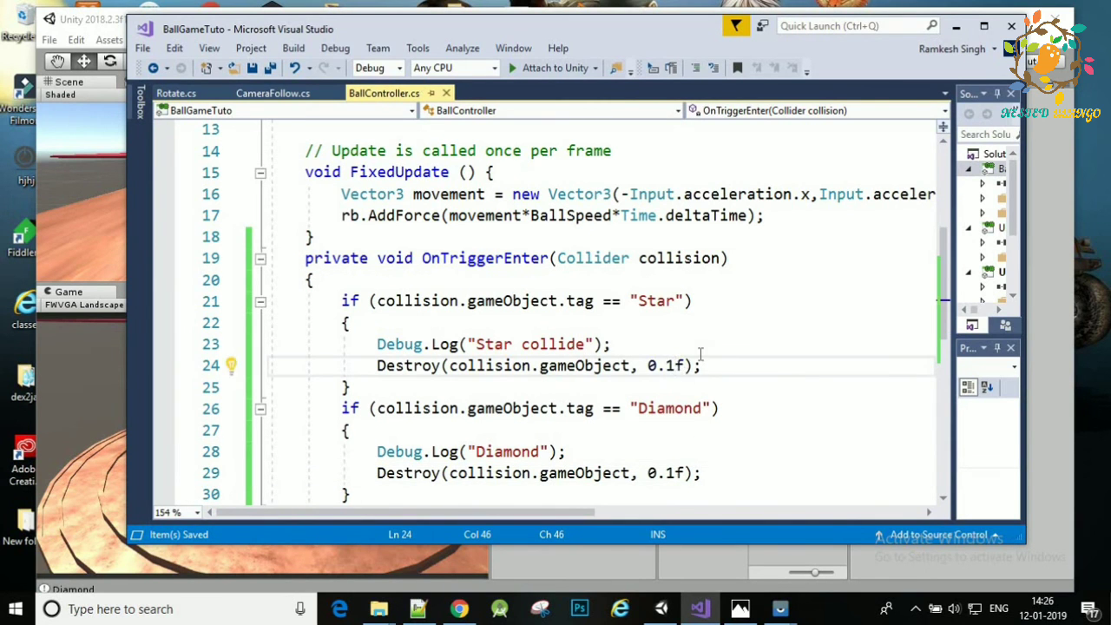